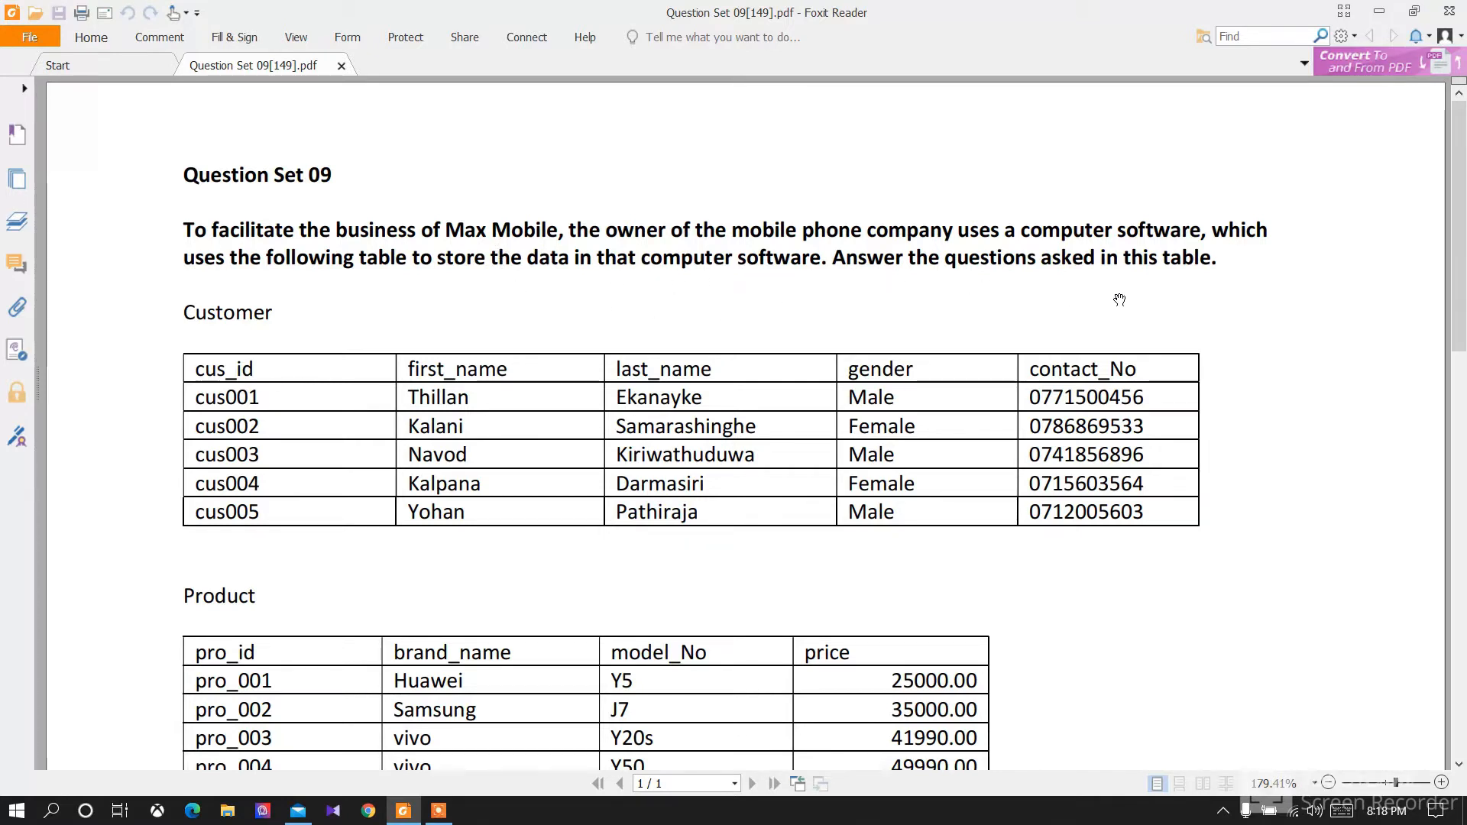
Step: Scroll the Question Set 09 PDF down to the mshop tasks 01–06 and the customer and product table designs
{"action": "scroll", "coordinate": [451, 314], "scroll_direction": "down", "scroll_amount": 4}
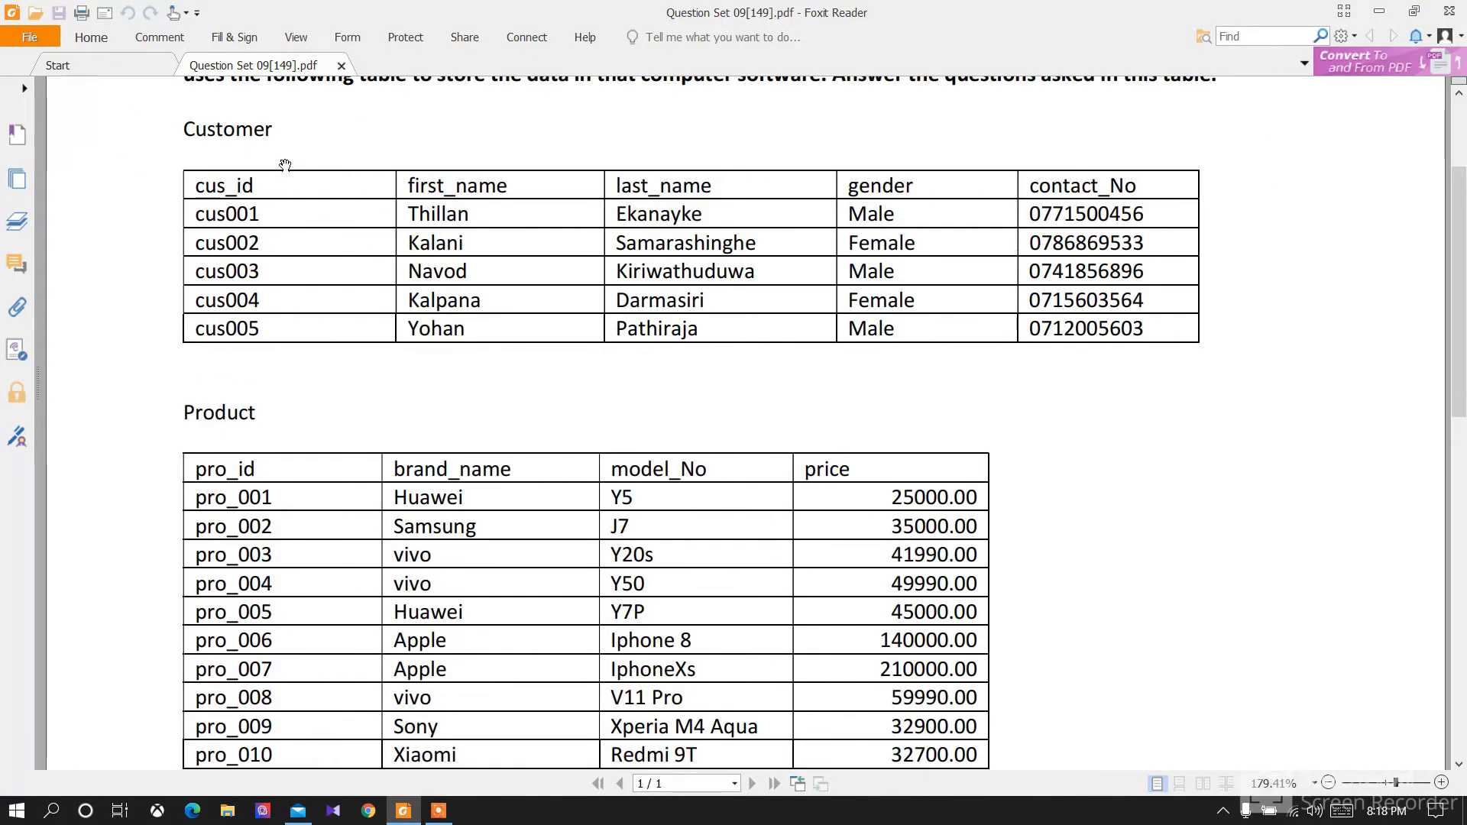
{"action": "scroll", "coordinate": [316, 208], "scroll_direction": "down", "scroll_amount": 1}
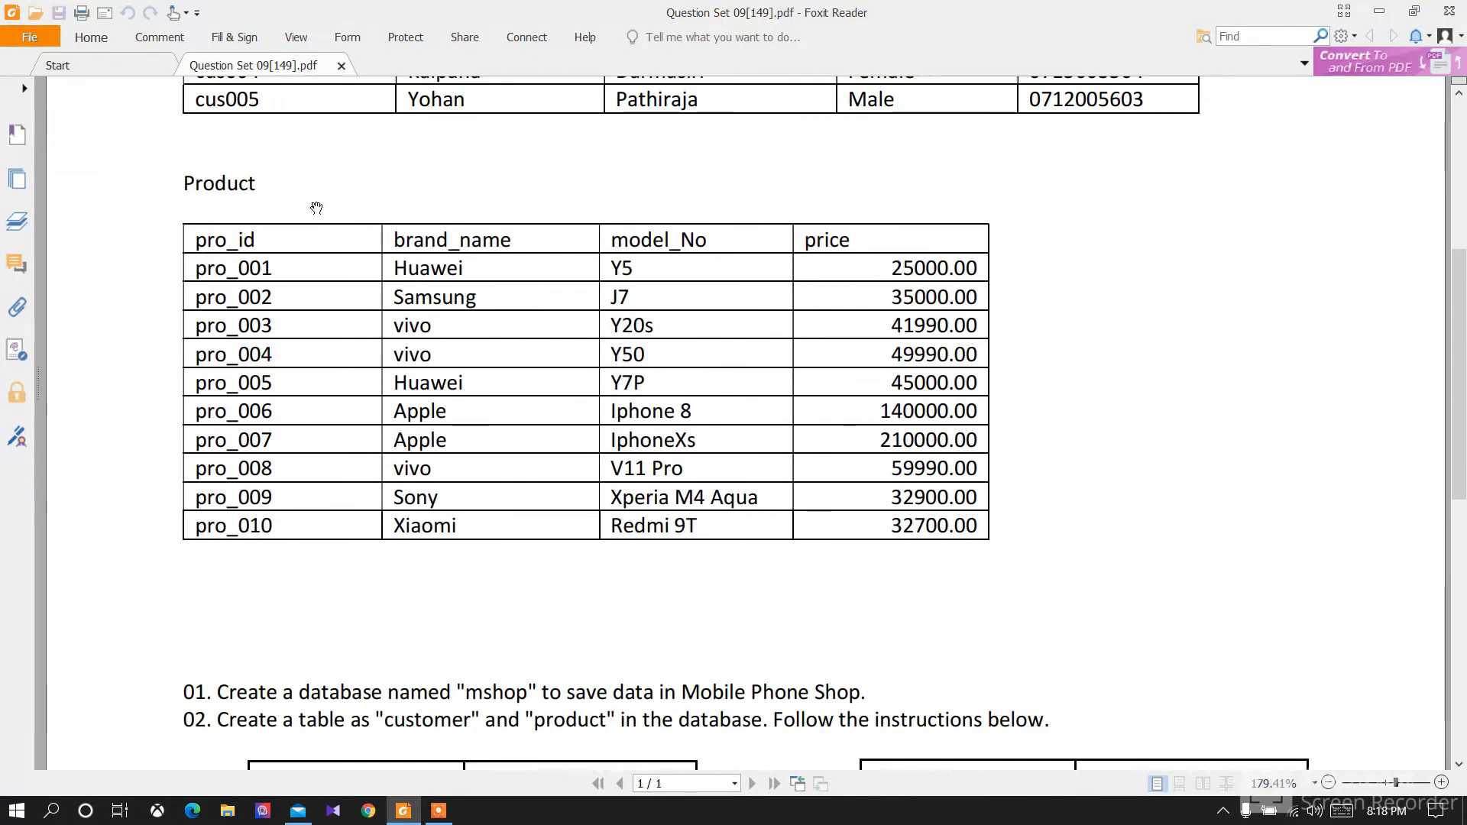
{"action": "scroll", "coordinate": [317, 208], "scroll_direction": "down", "scroll_amount": 3}
{"action": "scroll", "coordinate": [321, 252], "scroll_direction": "down", "scroll_amount": 2}
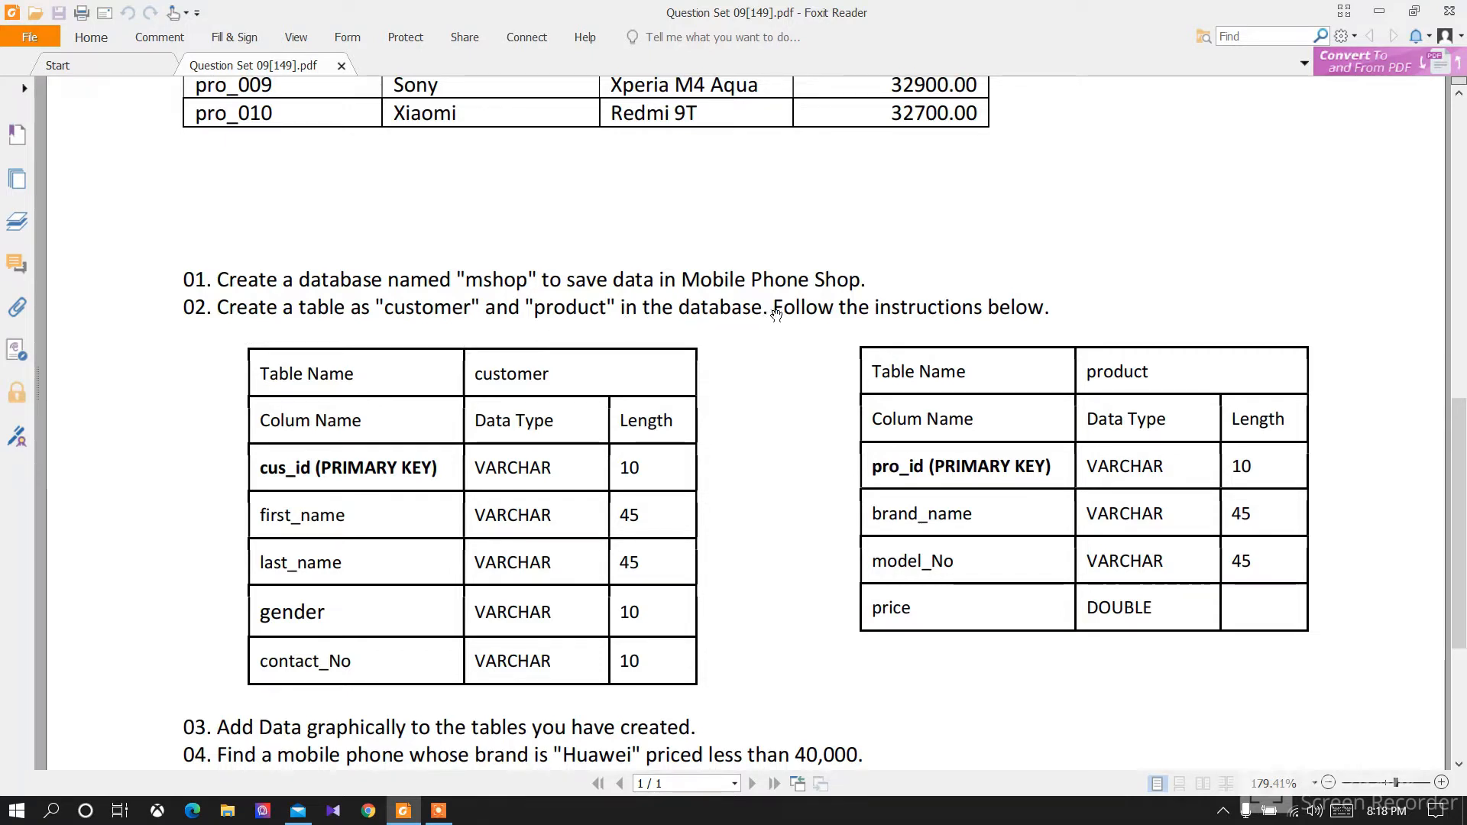
{"action": "scroll", "coordinate": [399, 409], "scroll_direction": "down", "scroll_amount": 3}
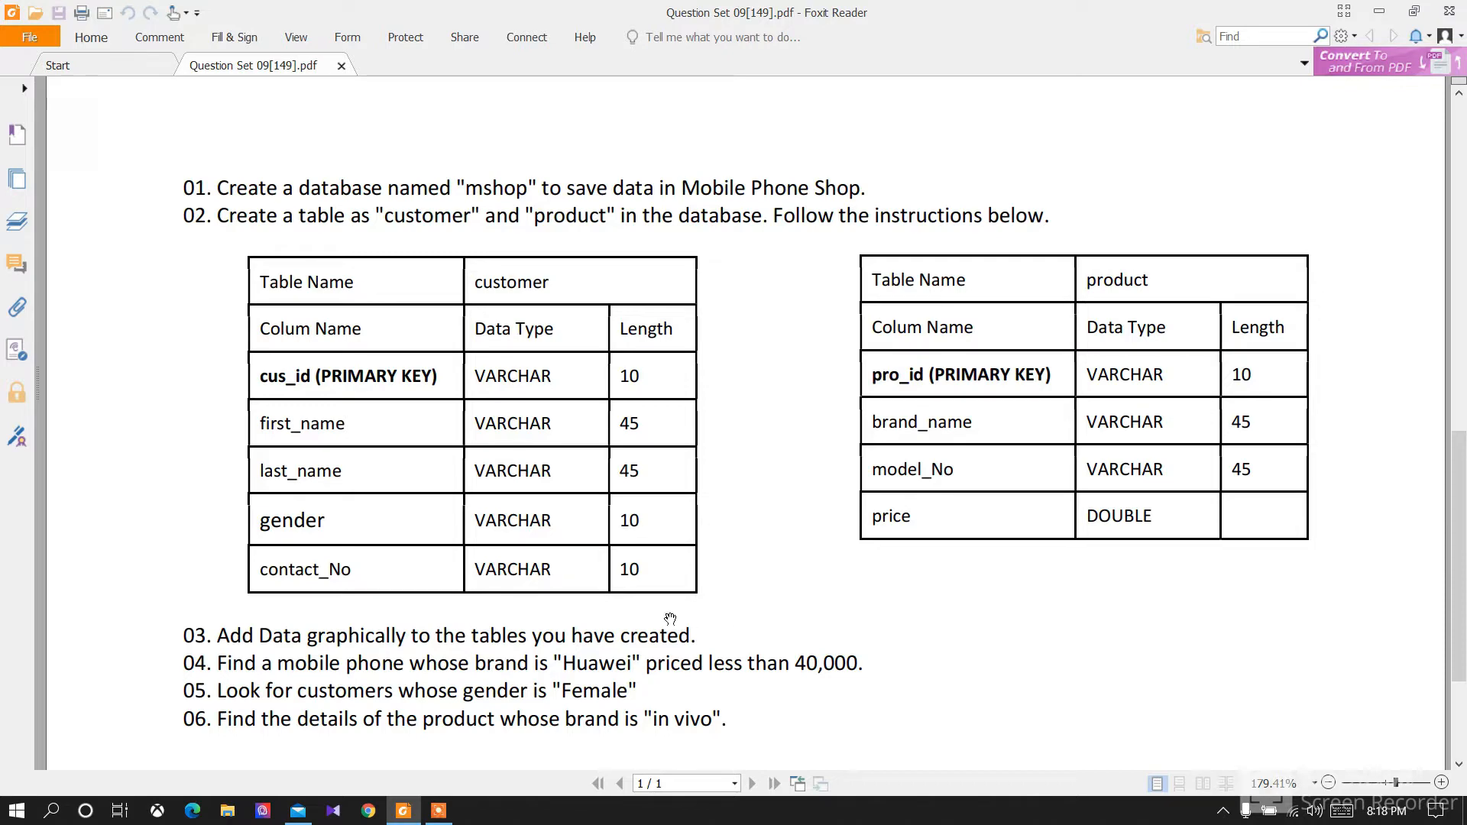
Step: Launch HeidiSQL and connect to the local MySQL server as root with the account password
{"action": "left_click", "coordinate": [1380, 11]}
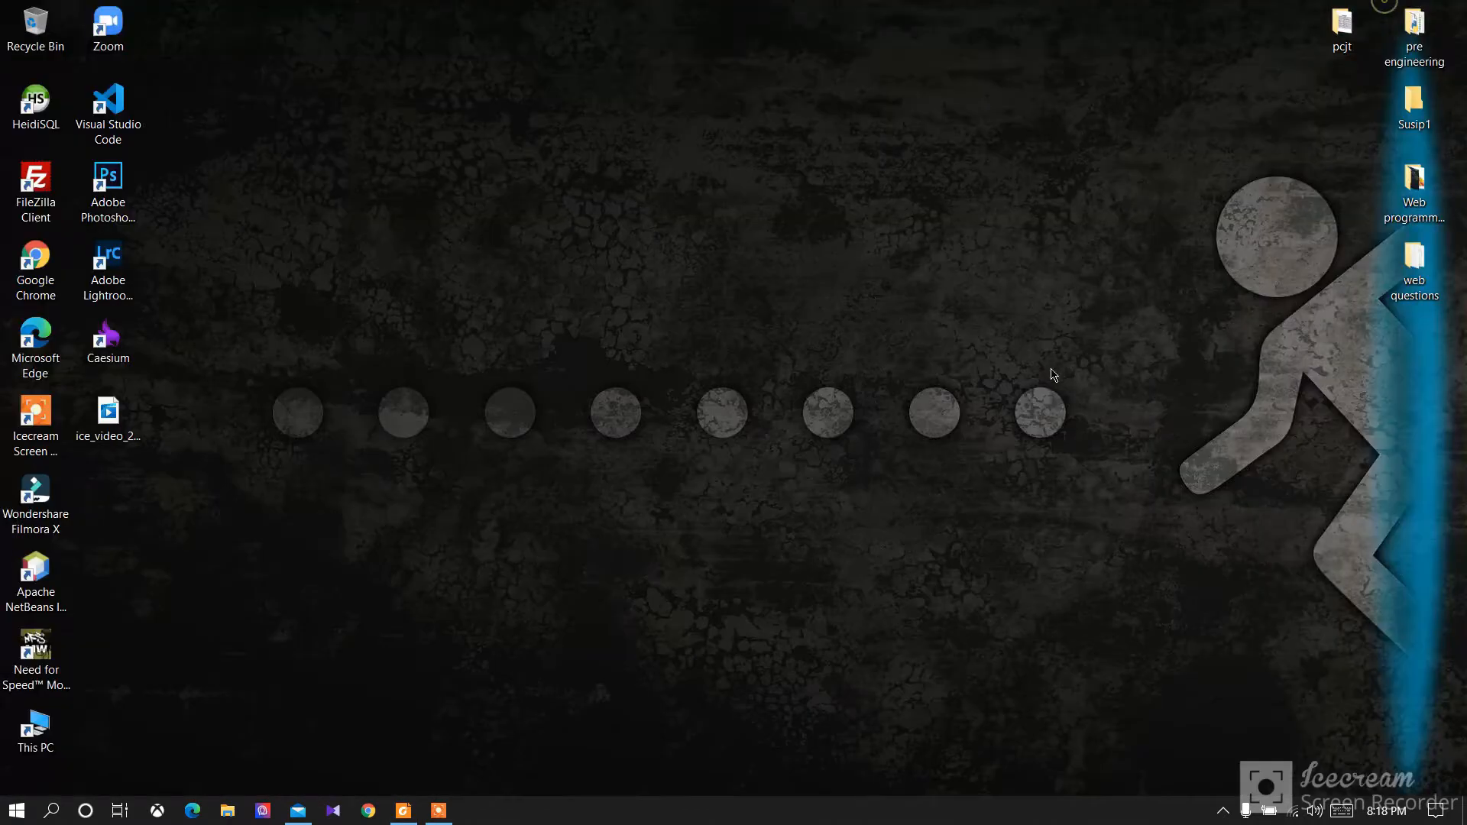
{"action": "key", "text": "super"}
{"action": "type", "text": "hei"}
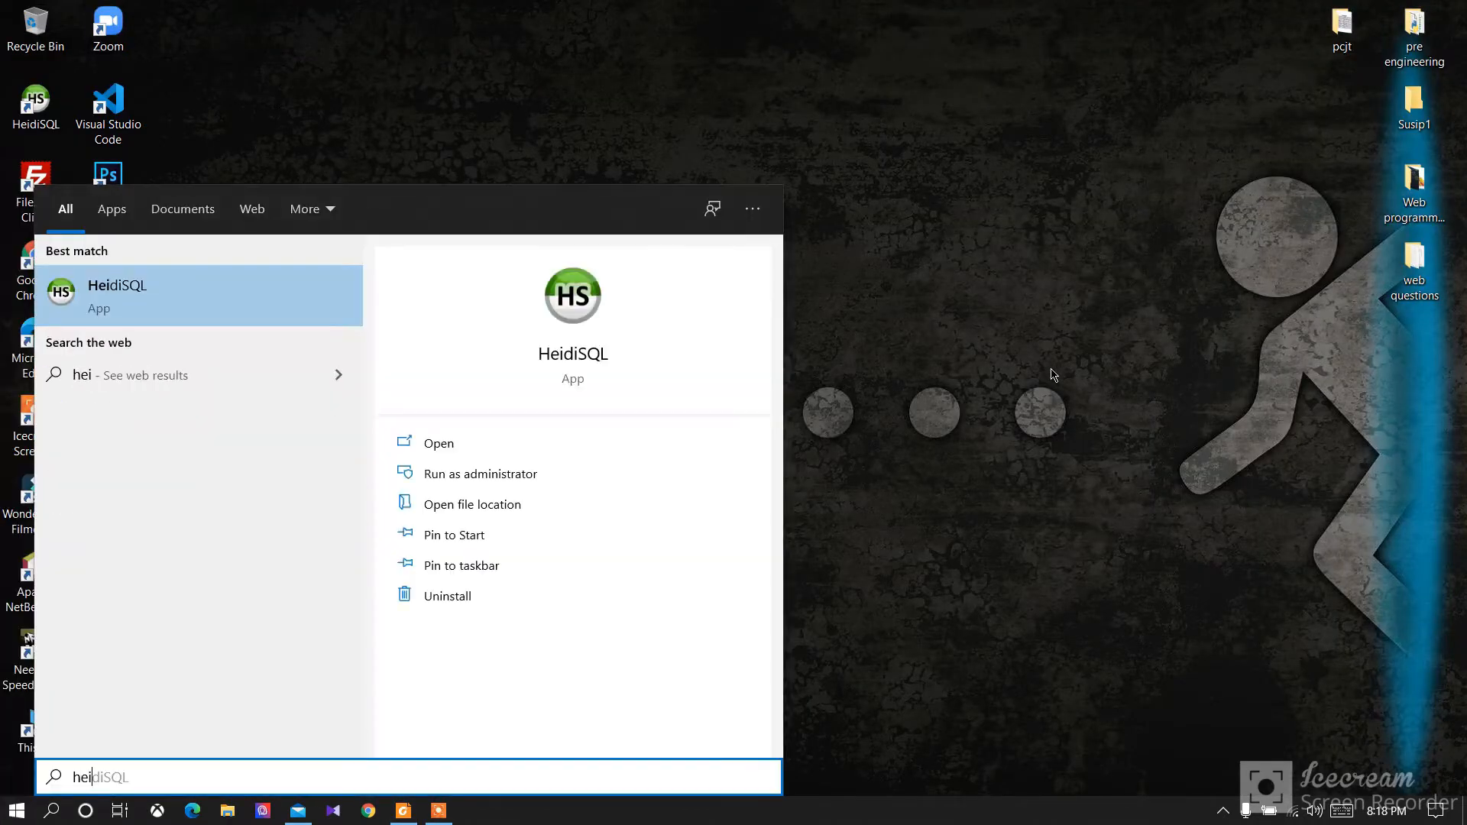
{"action": "key", "text": "Return"}
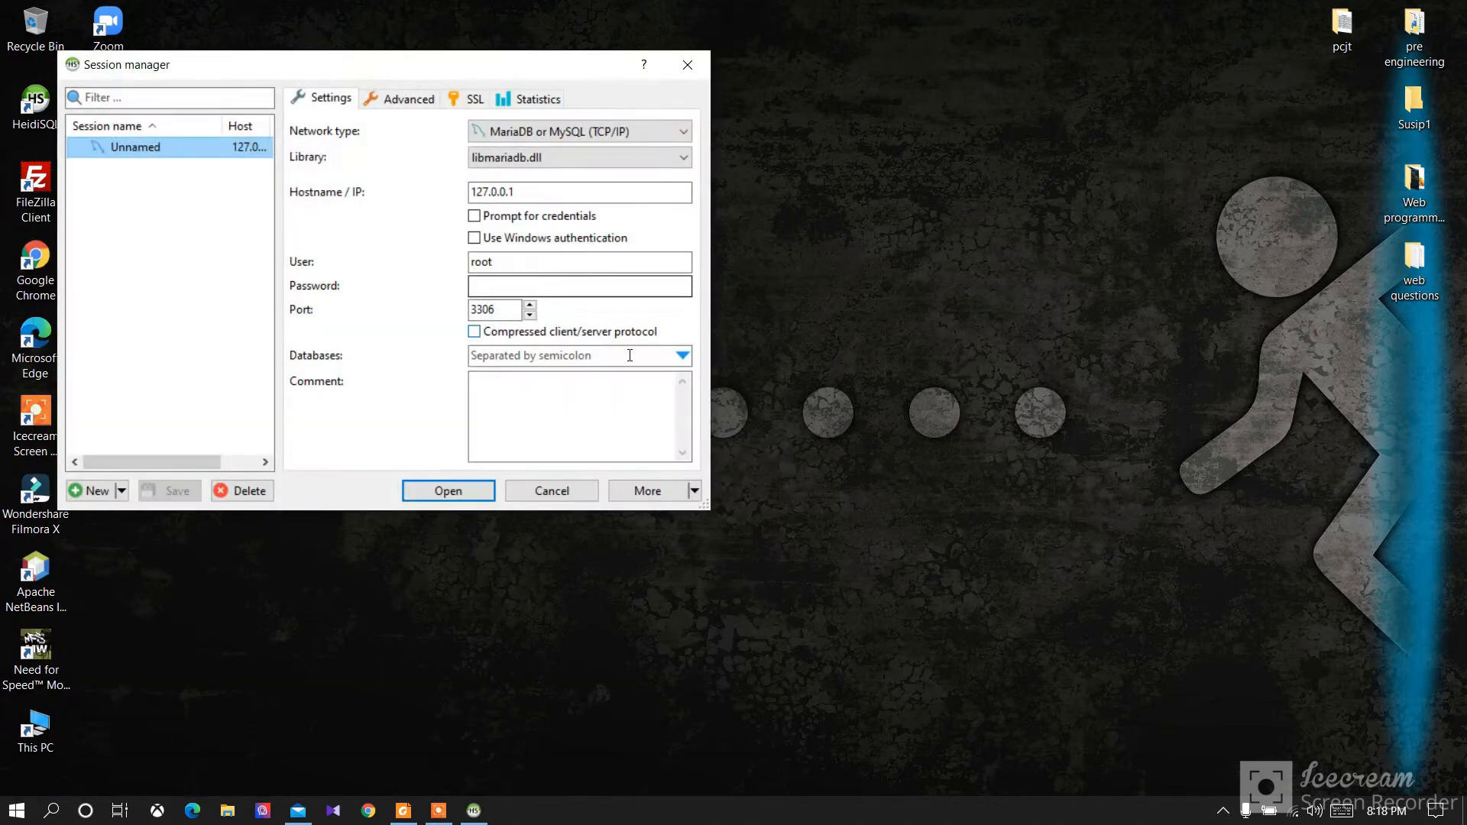
{"action": "left_click", "coordinate": [563, 294]}
{"action": "type", "text": "•"}
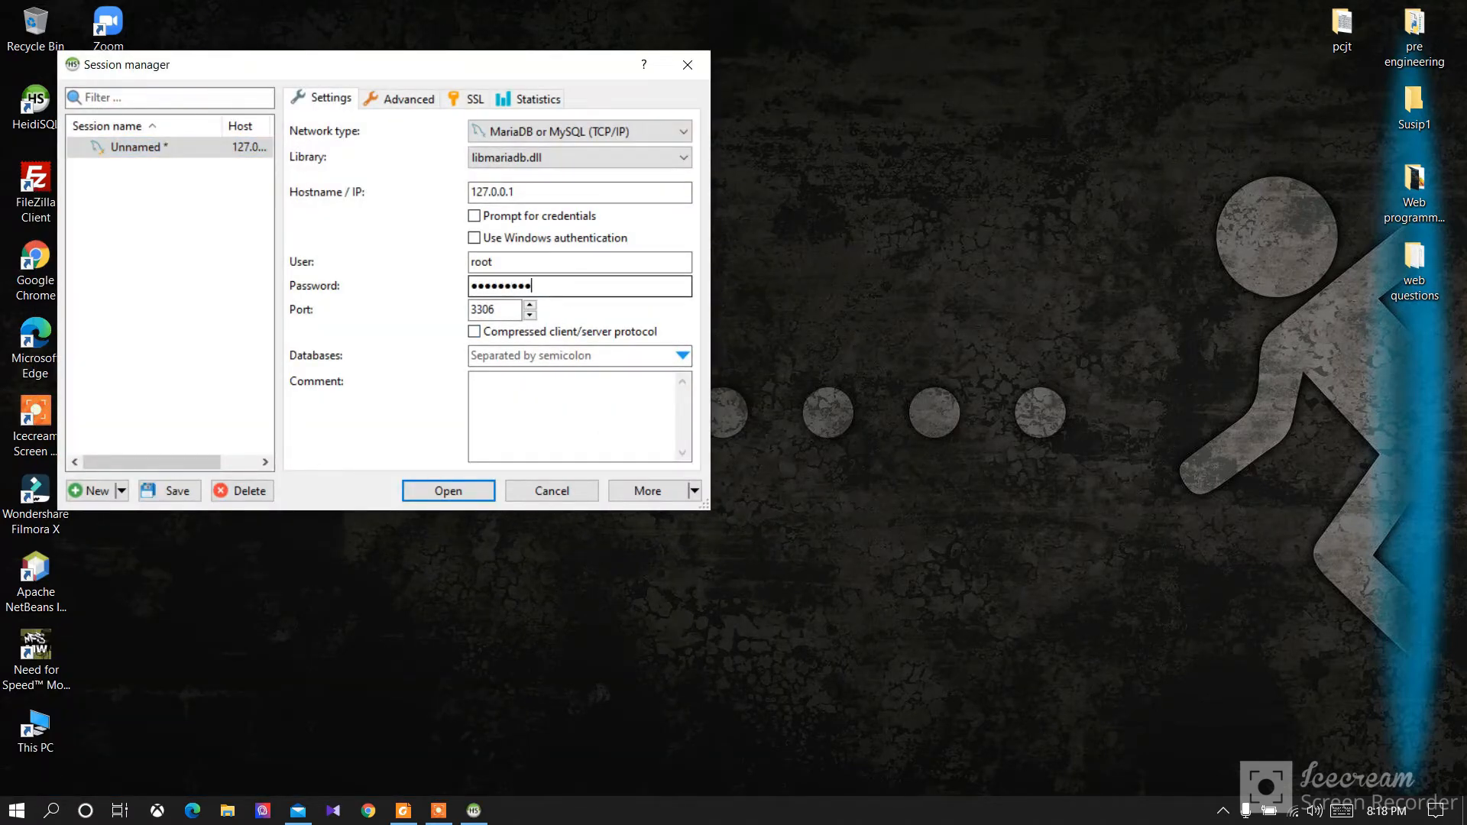
{"action": "key", "text": "Return"}
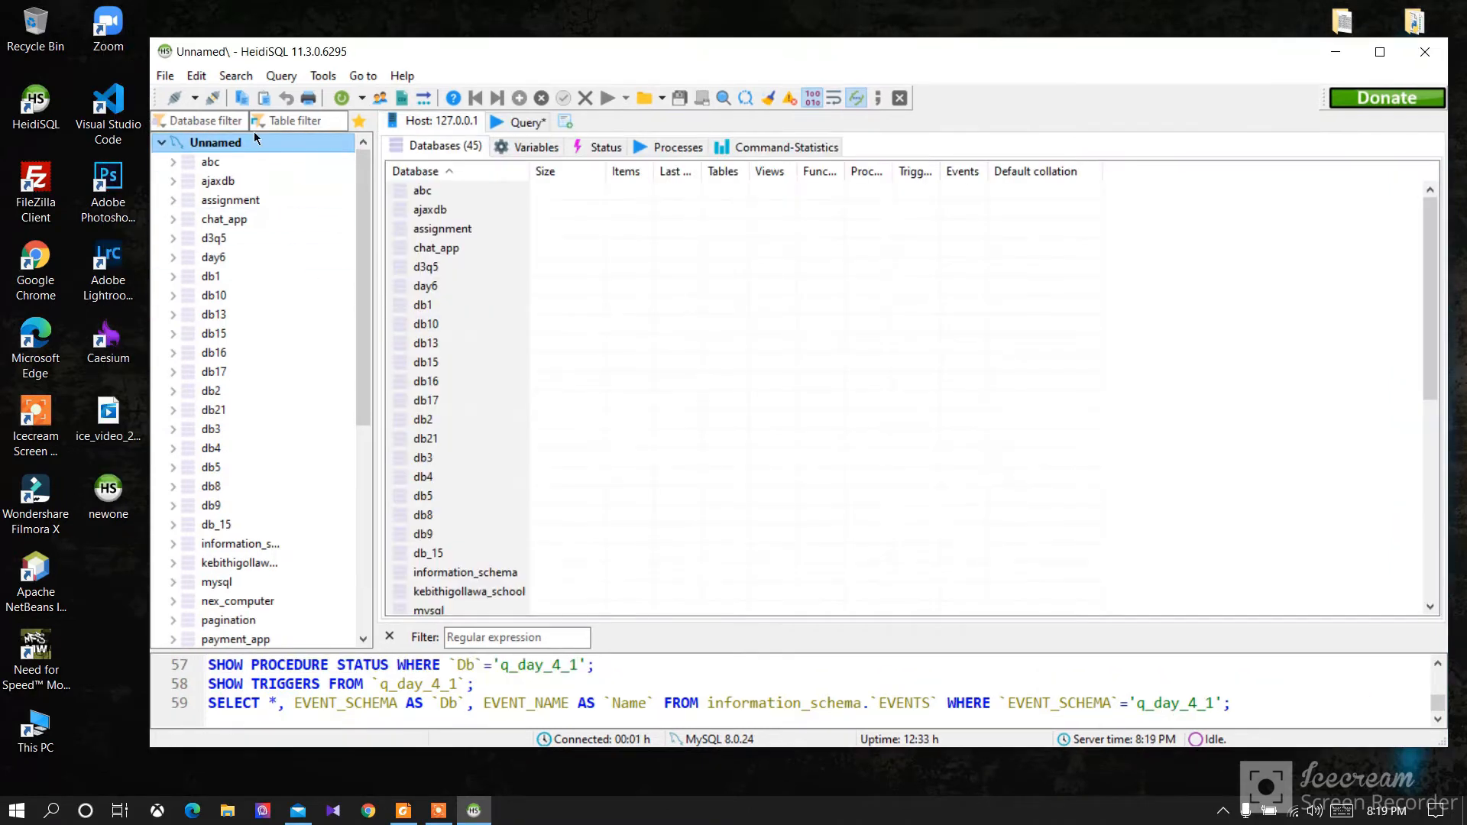
Step: Create a new database named mshop on the server connection
{"action": "right_click", "coordinate": [254, 146]}
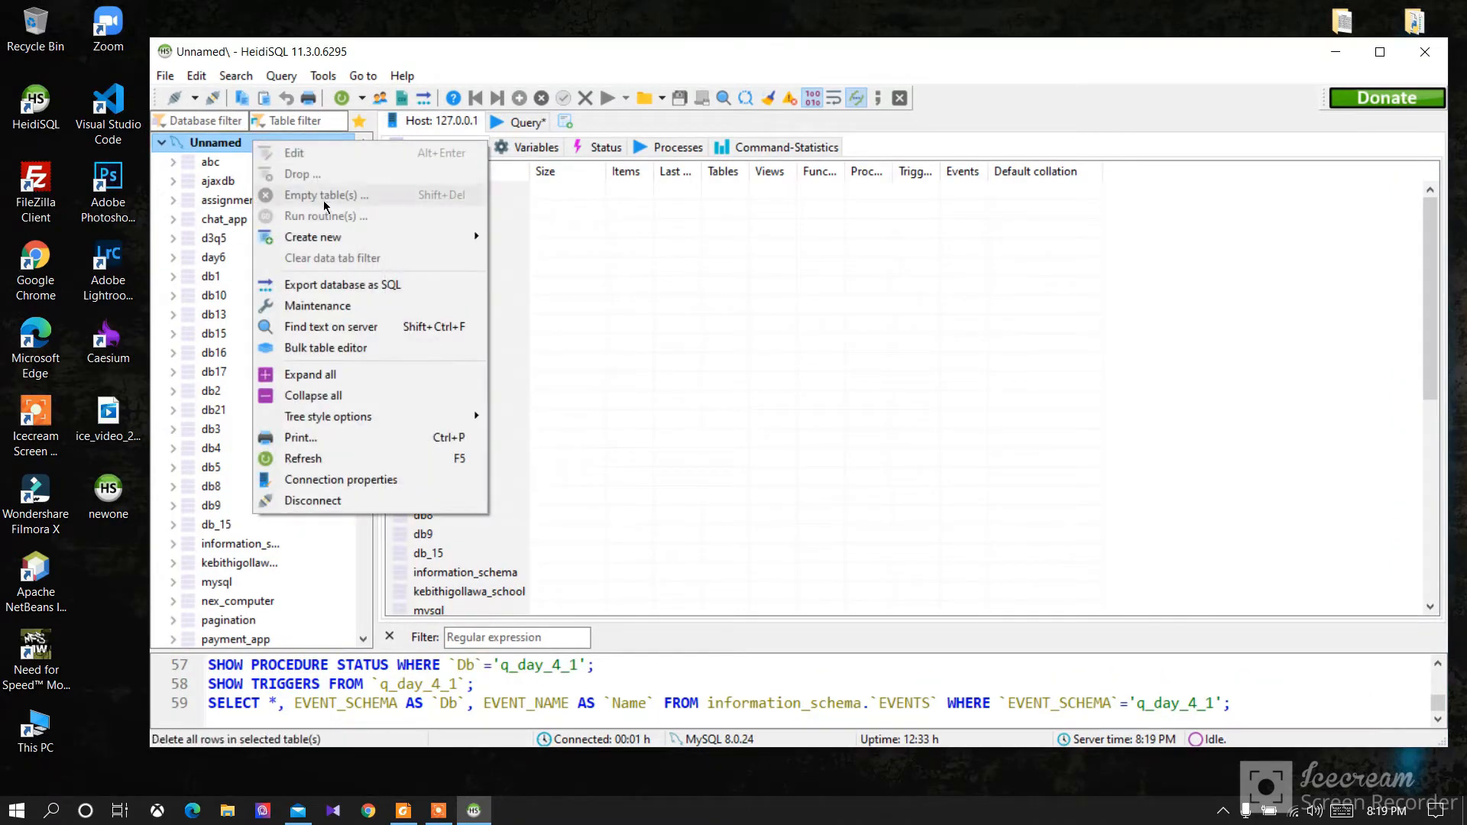
{"action": "mouse_move", "coordinate": [386, 243]}
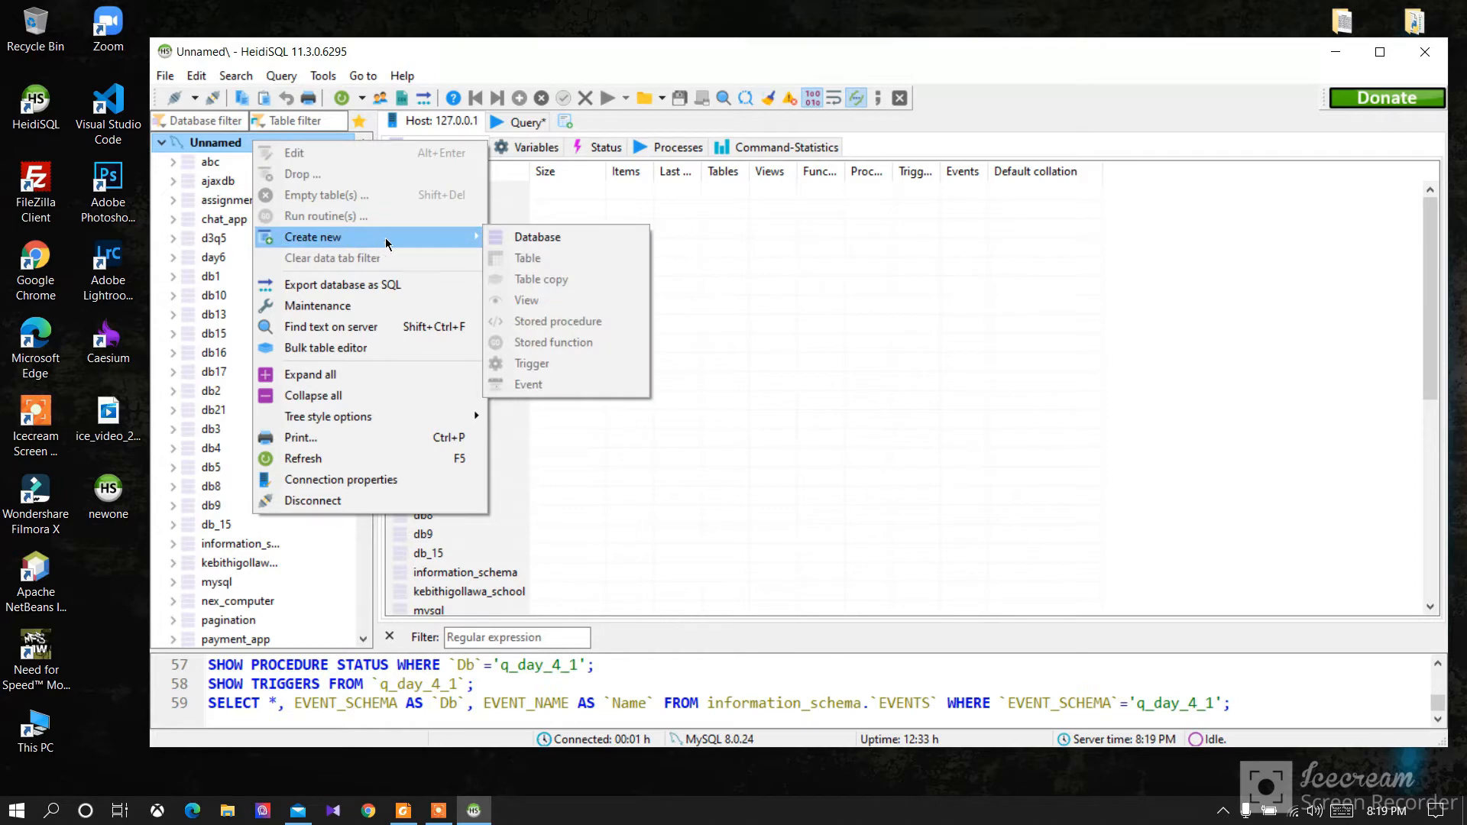
{"action": "left_click", "coordinate": [514, 245]}
{"action": "type", "text": "mshop"}
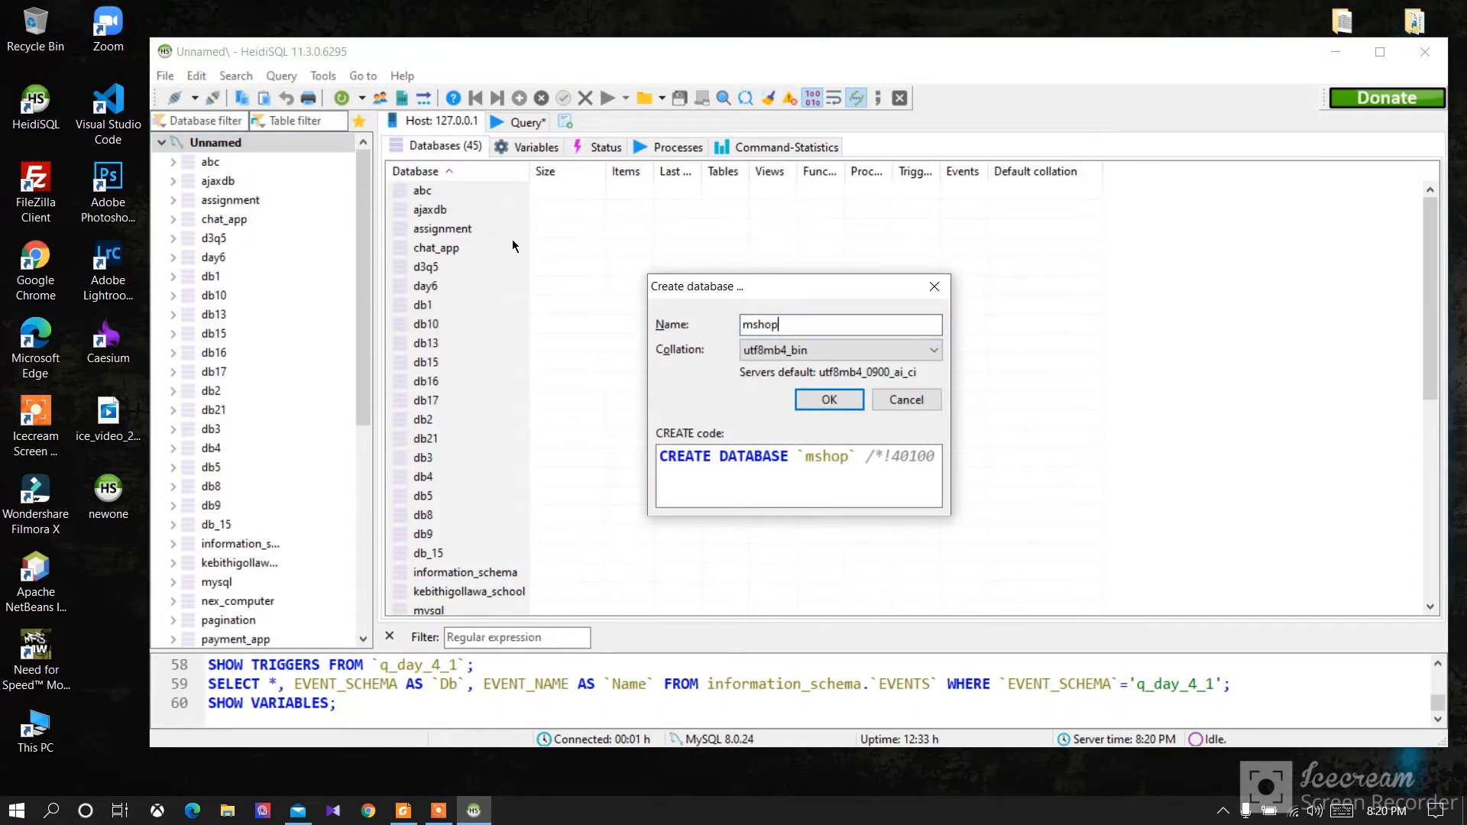
{"action": "left_click", "coordinate": [851, 402]}
Step: Find mshop in the database tree and open it
{"action": "scroll", "coordinate": [228, 361], "scroll_direction": "down", "scroll_amount": 4}
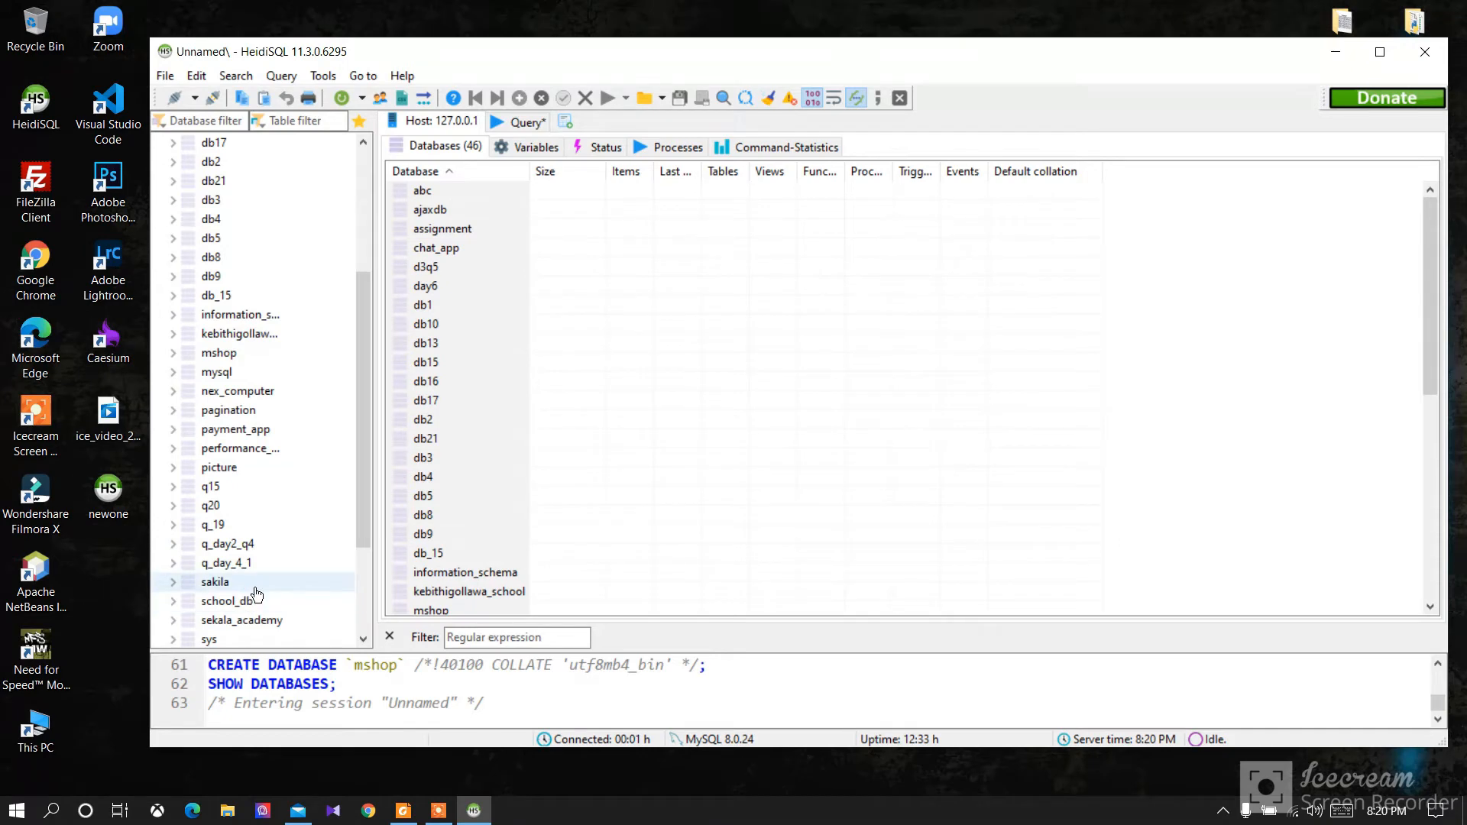
{"action": "scroll", "coordinate": [252, 588], "scroll_direction": "down", "scroll_amount": 2}
{"action": "scroll", "coordinate": [214, 321], "scroll_direction": "up", "scroll_amount": 1}
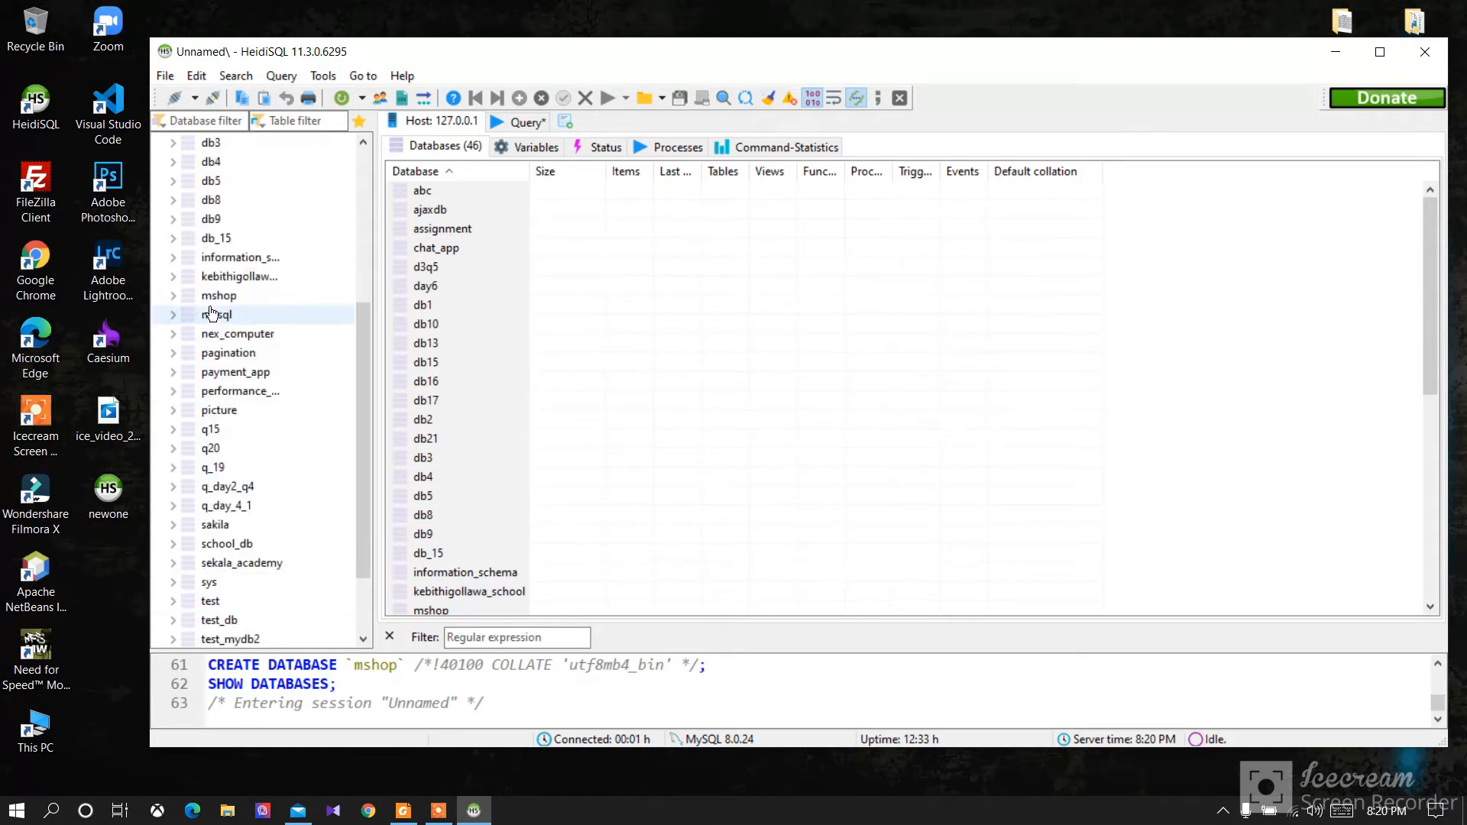
{"action": "left_click", "coordinate": [217, 297]}
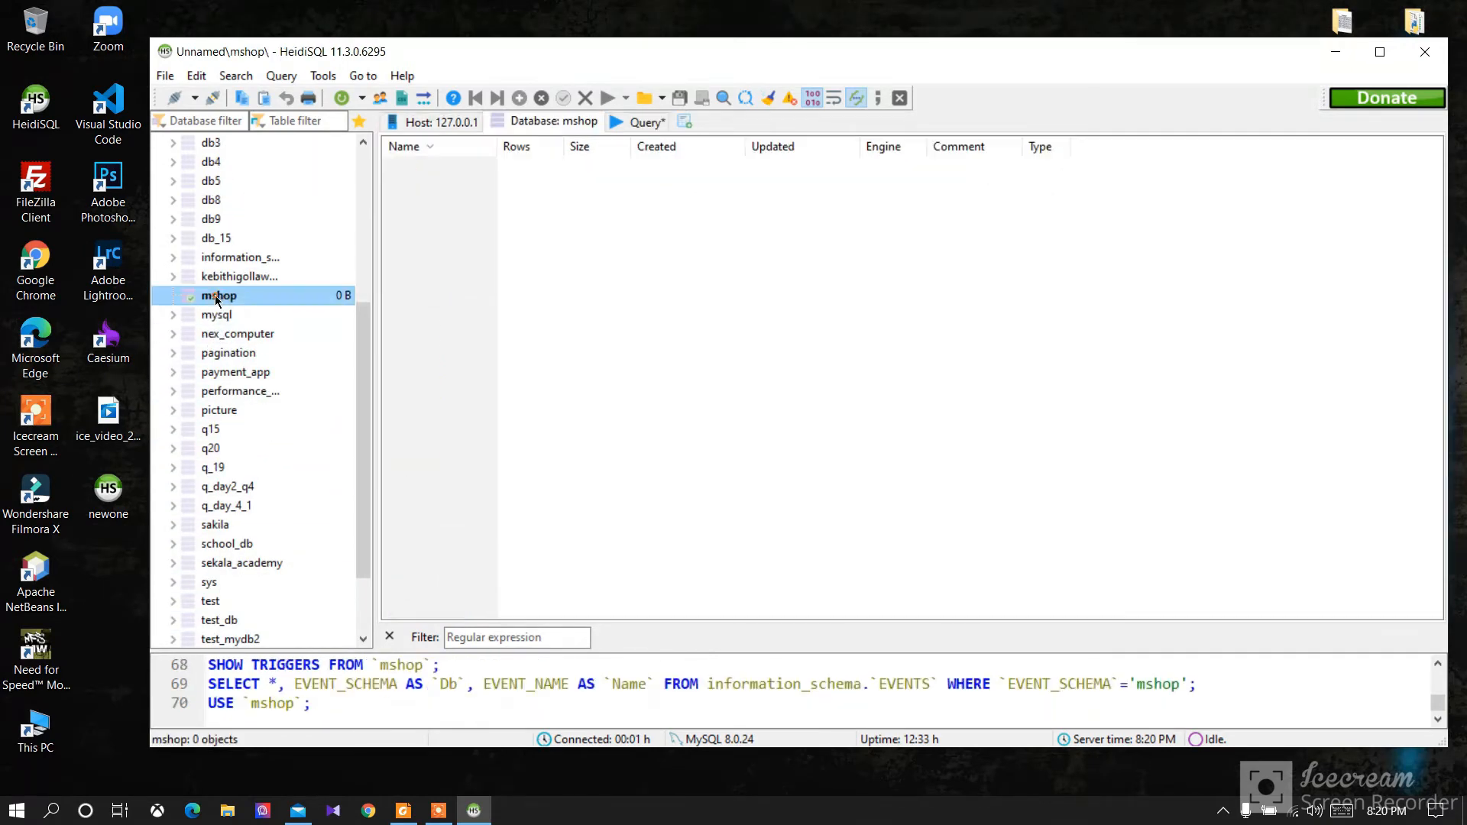
Step: Start a new table named customer in mshop, with HeidiSQL and the PDF side by side
{"action": "right_click", "coordinate": [217, 298]}
{"action": "mouse_move", "coordinate": [341, 393]}
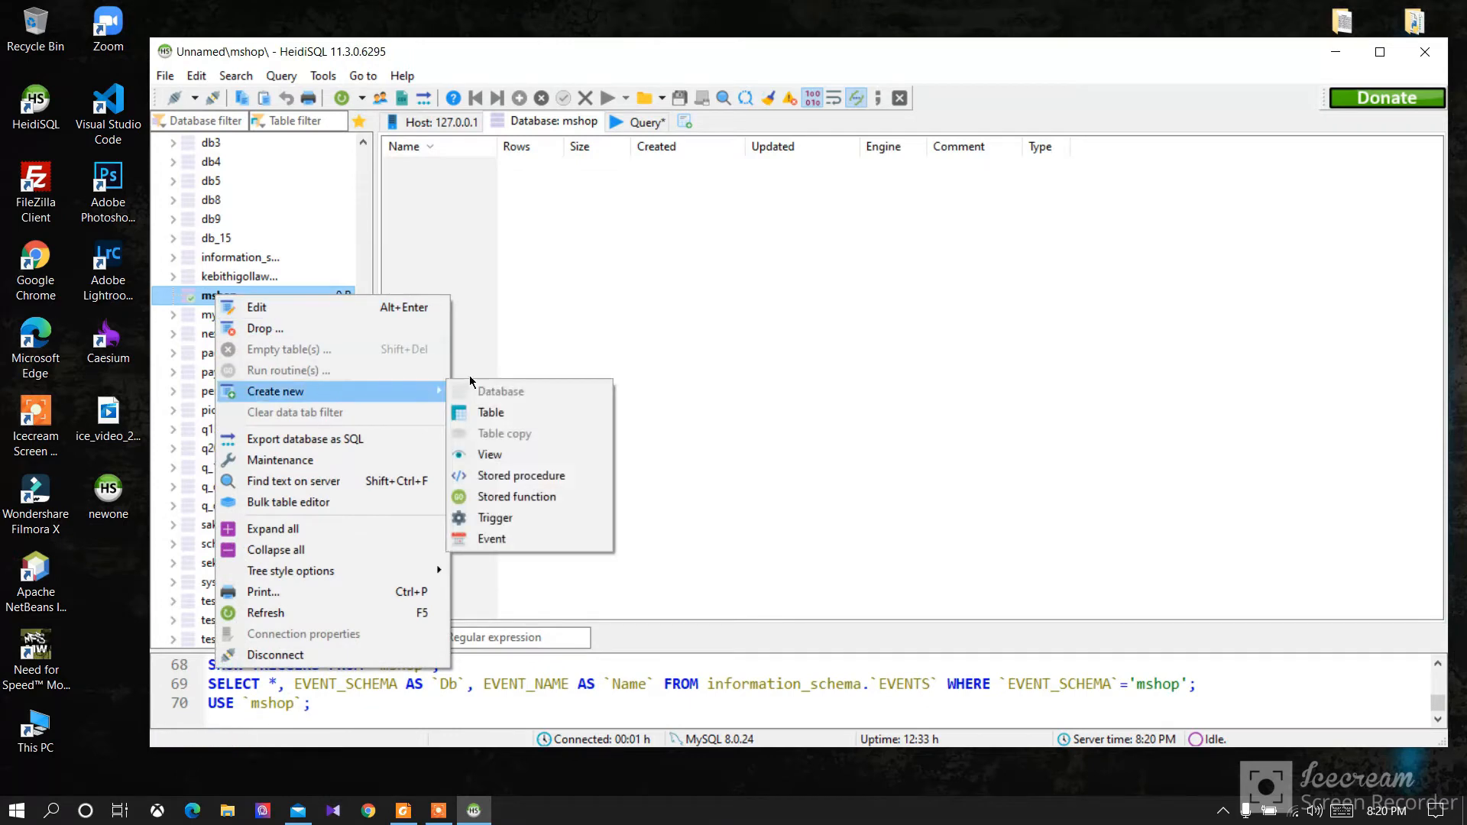
{"action": "left_click", "coordinate": [491, 412]}
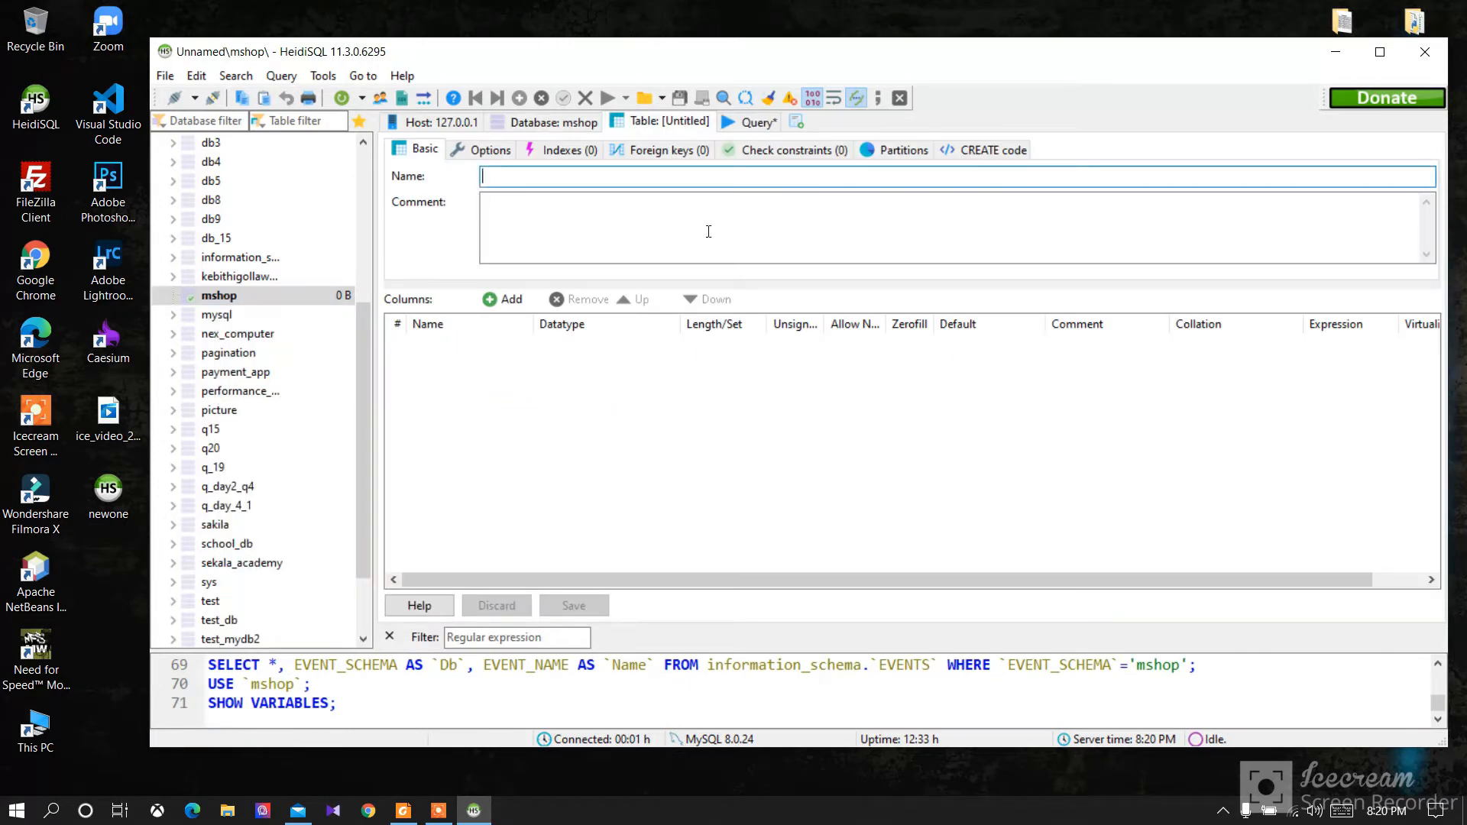
{"action": "key", "text": "super+Right"}
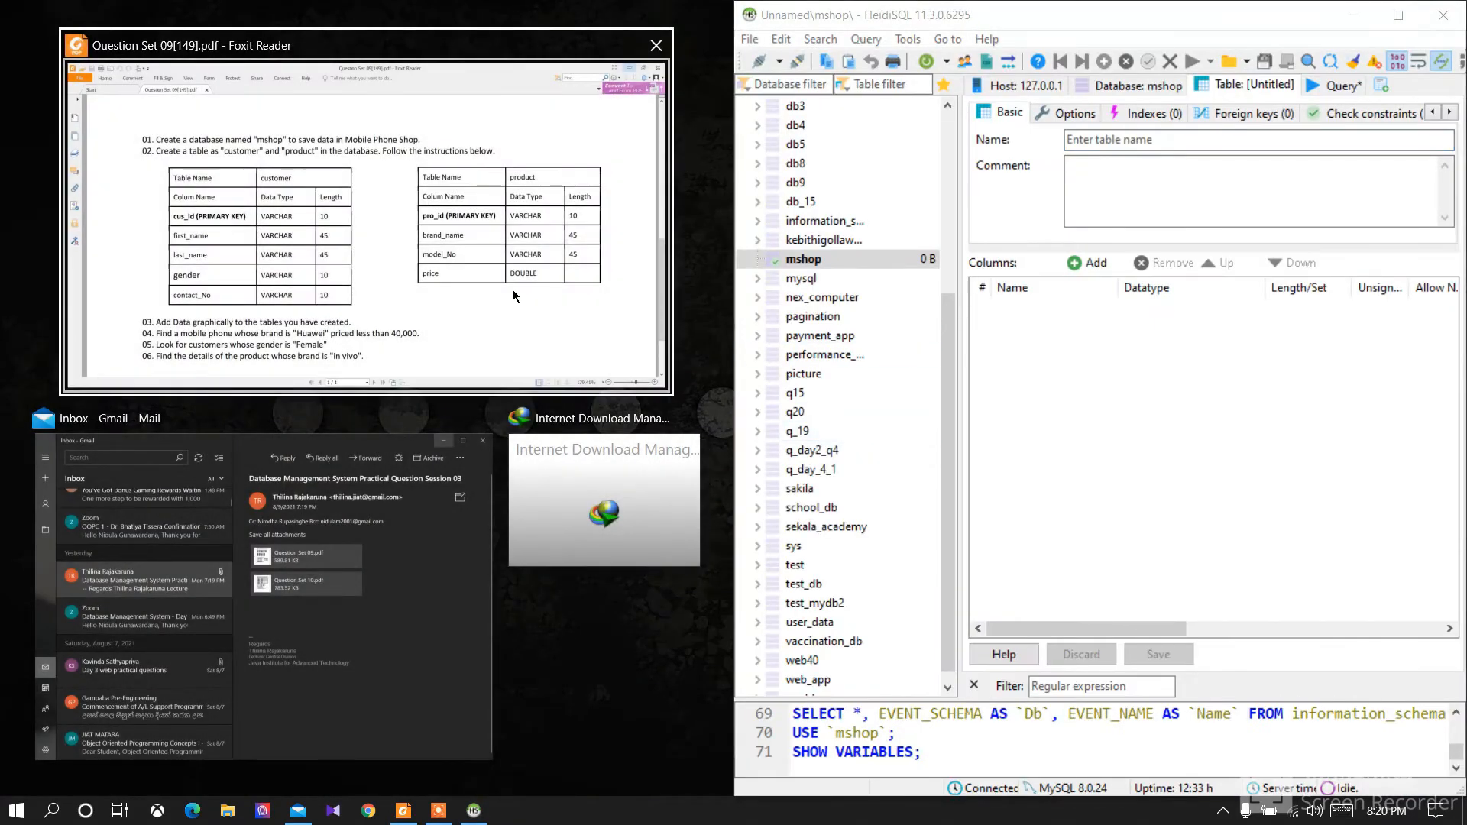
{"action": "left_click", "coordinate": [510, 291]}
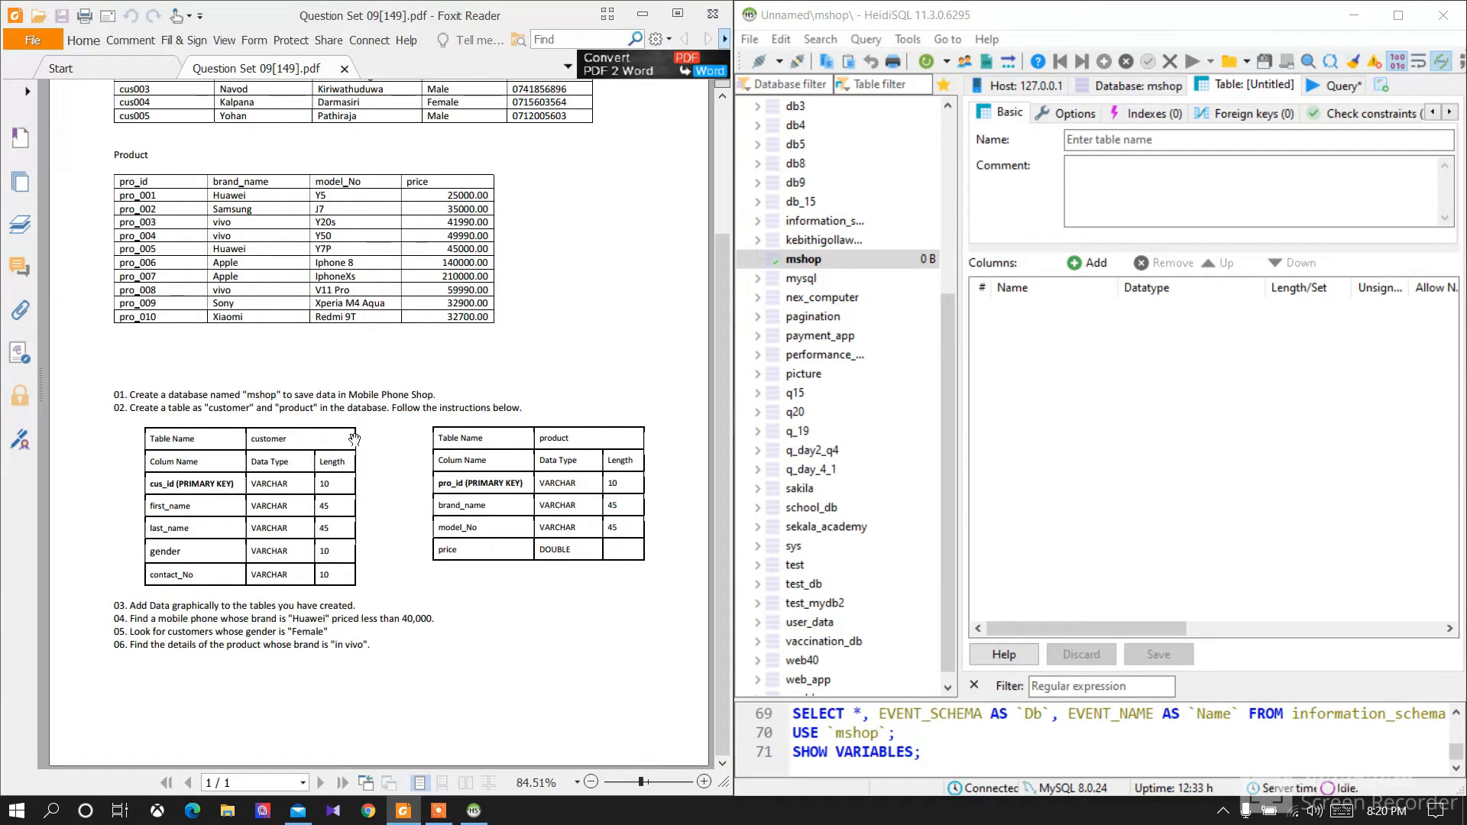
{"action": "left_click", "coordinate": [1121, 142]}
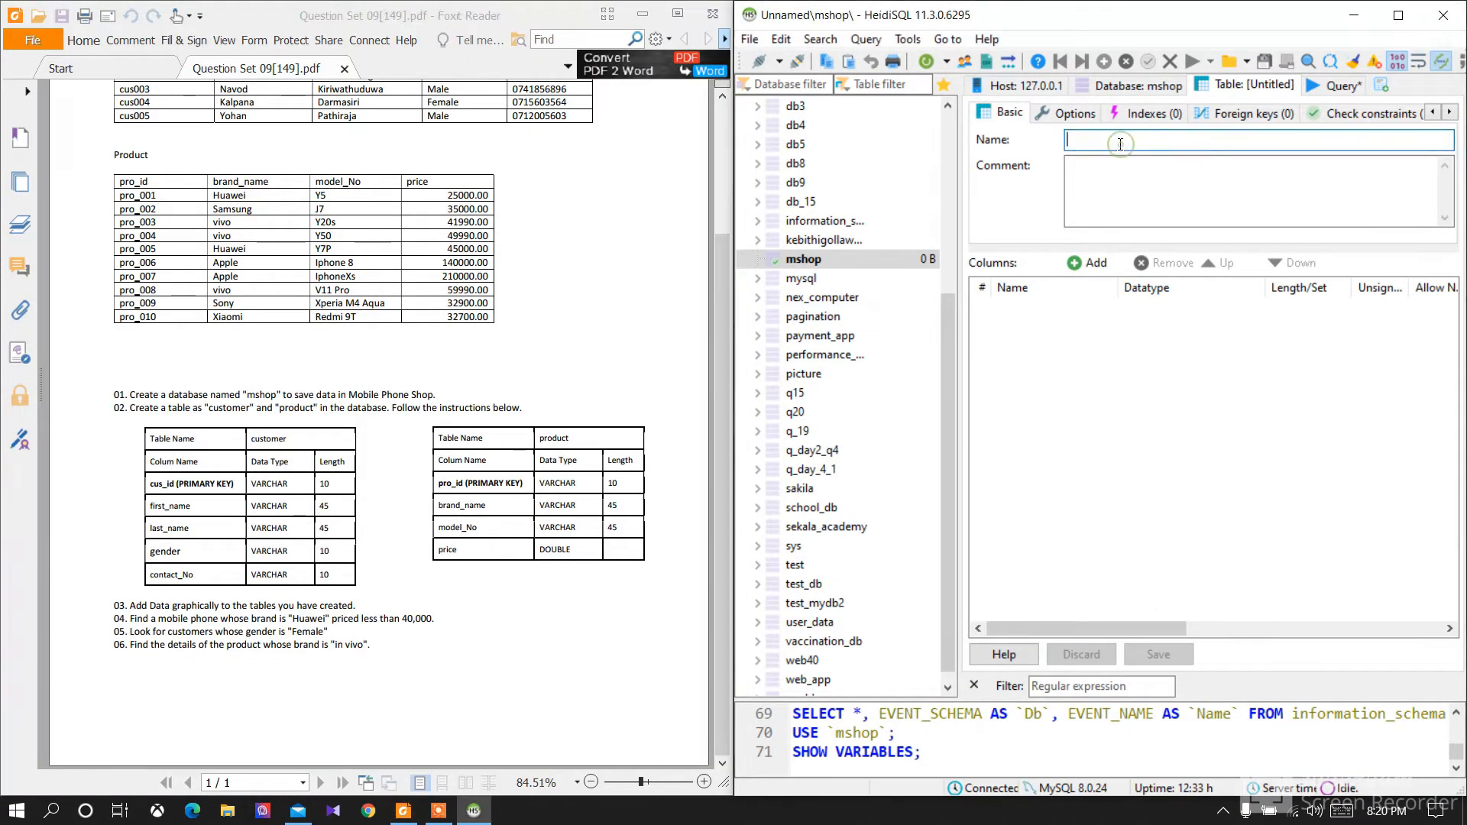
{"action": "type", "text": "customer"}
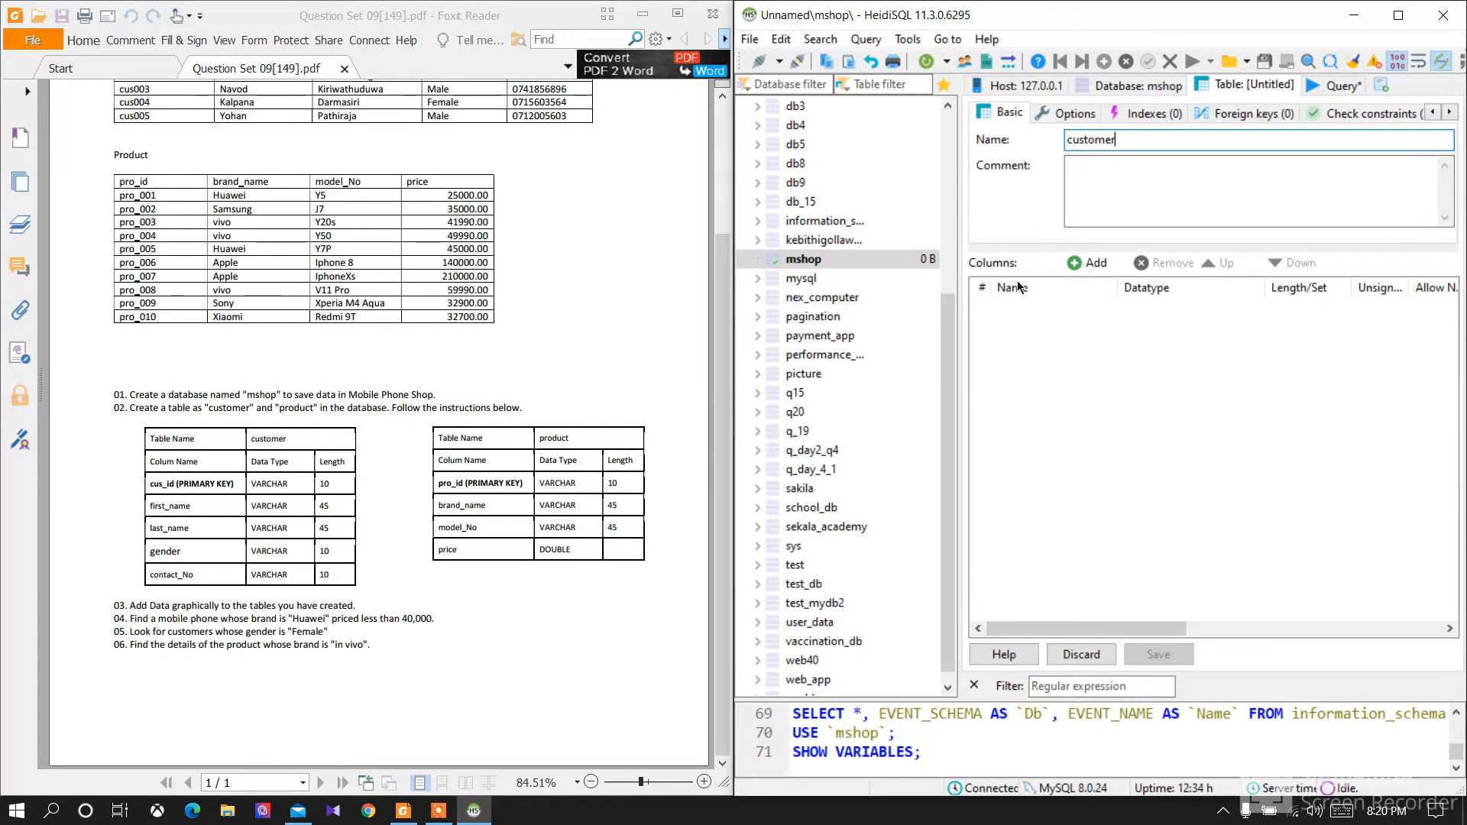
Step: Add a cus_id column as the primary key with VARCHAR data type
{"action": "left_click", "coordinate": [1073, 265]}
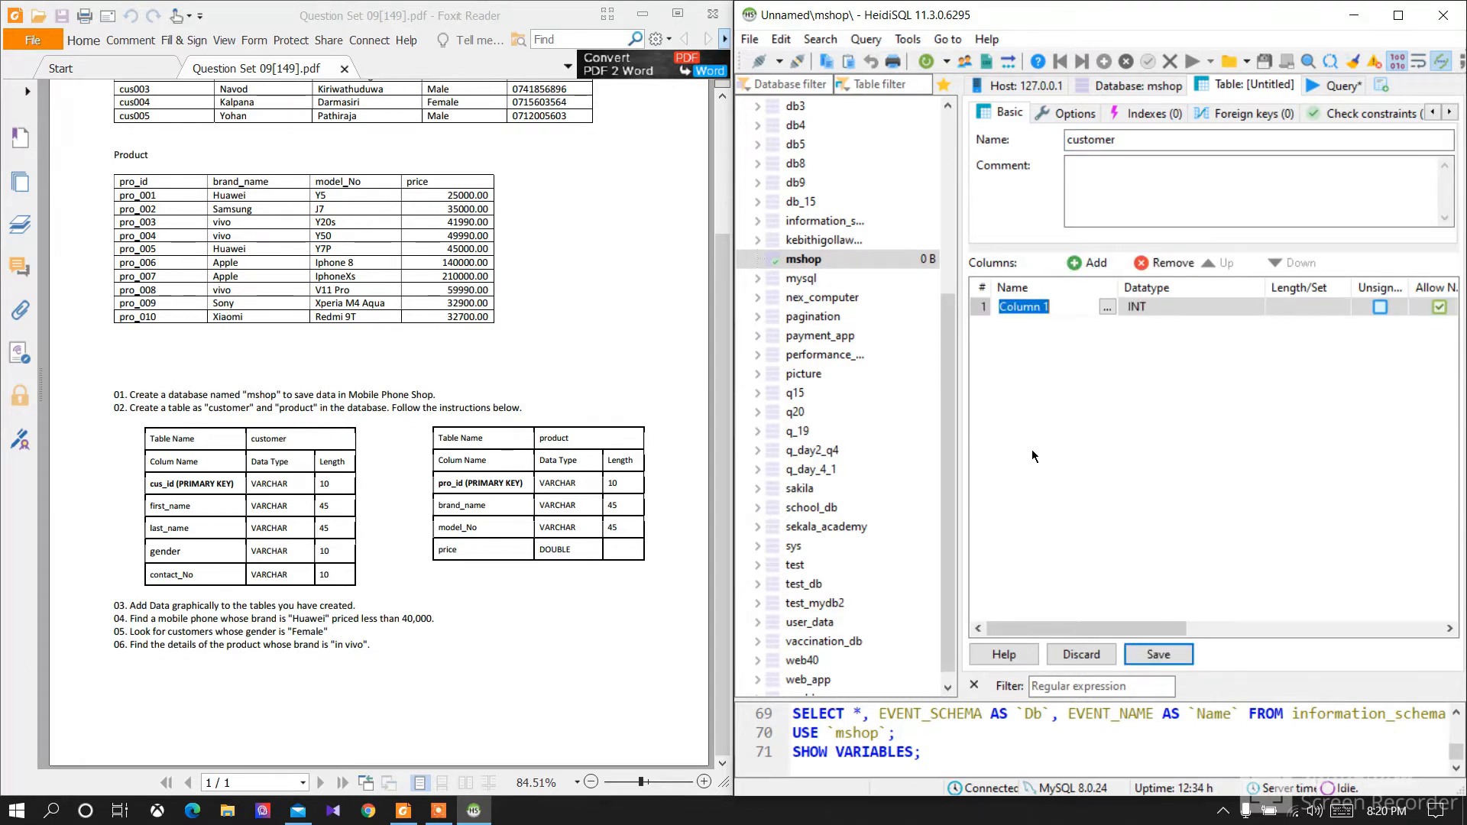
{"action": "type", "text": "cus_id"}
{"action": "left_click_drag", "start_coordinate": [1100, 626], "coordinate": [1263, 609]}
{"action": "left_click", "coordinate": [1151, 306]}
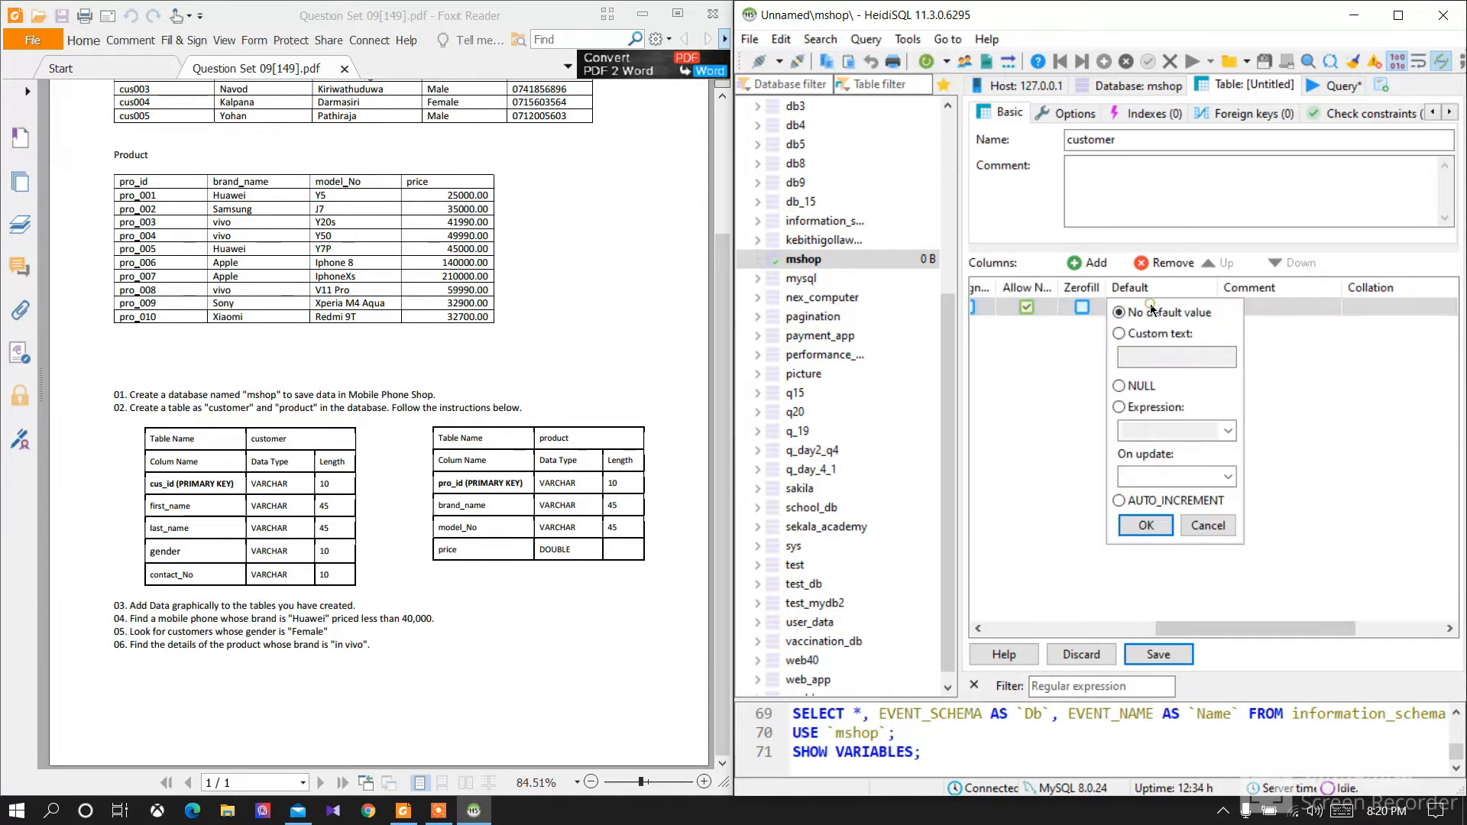
{"action": "key", "text": "Return"}
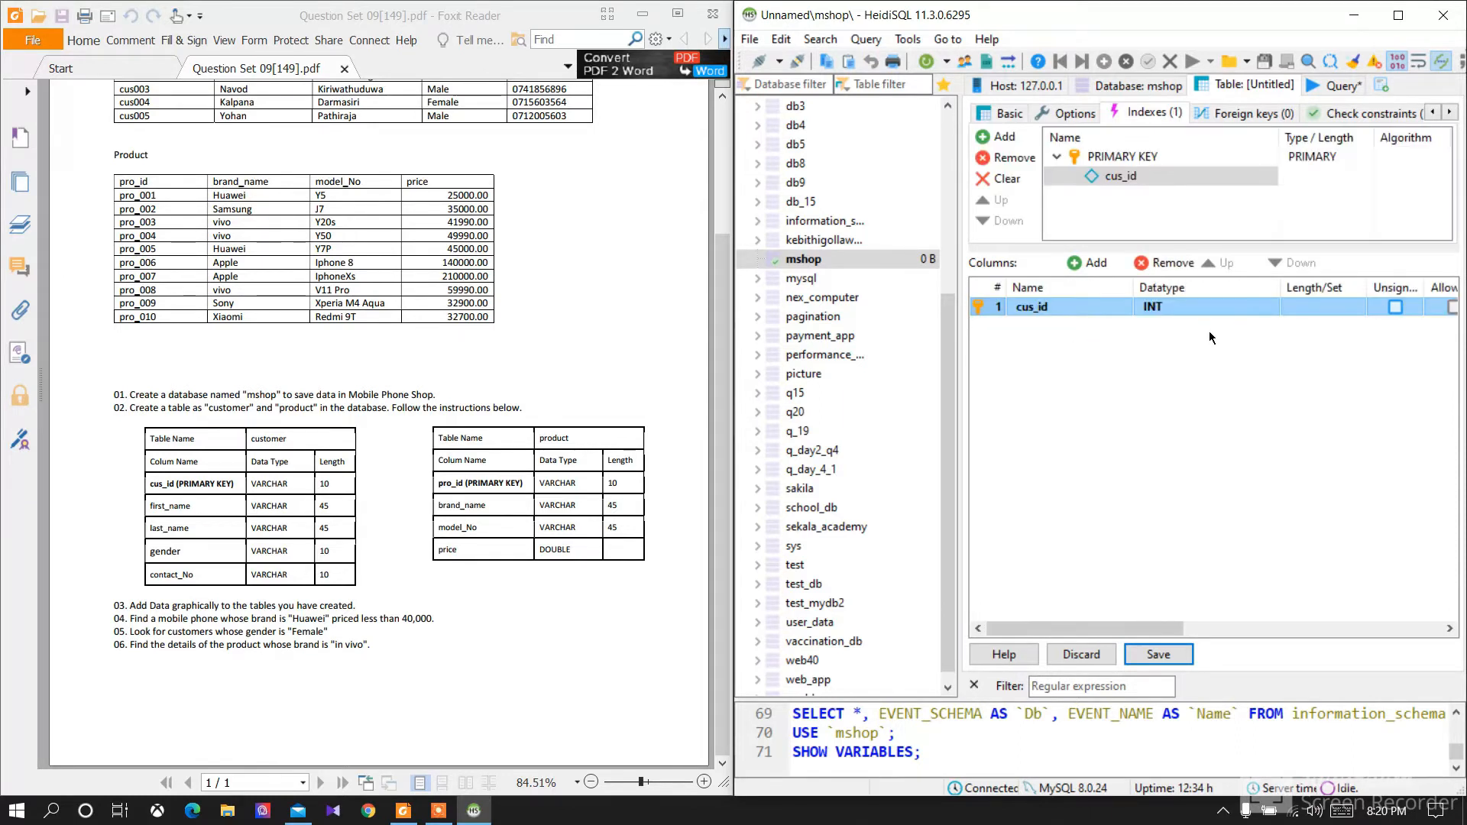
{"action": "left_click", "coordinate": [1178, 307]}
{"action": "left_click", "coordinate": [1179, 307]}
{"action": "key", "text": "v"}
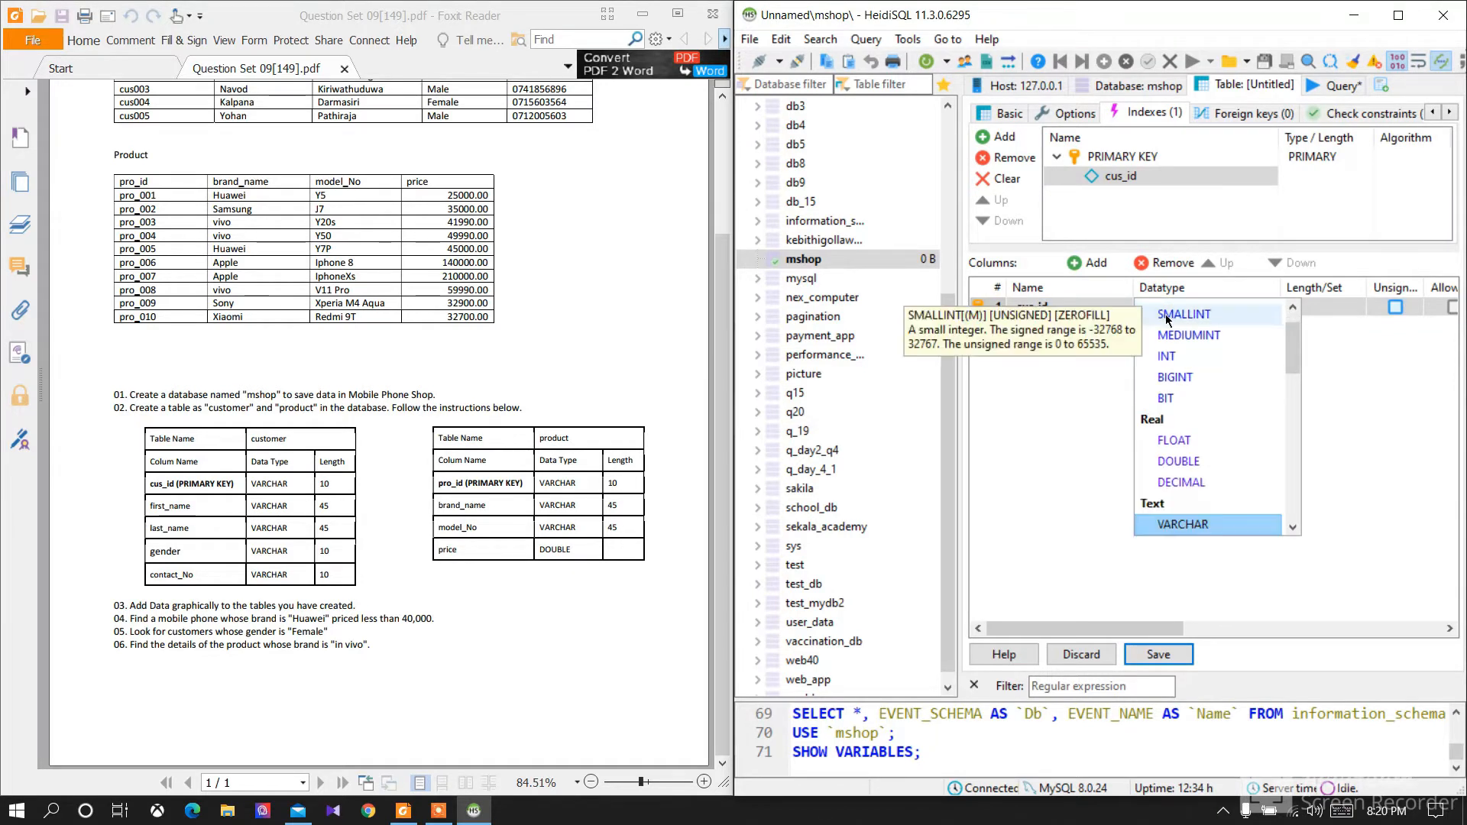
{"action": "key", "text": "Return"}
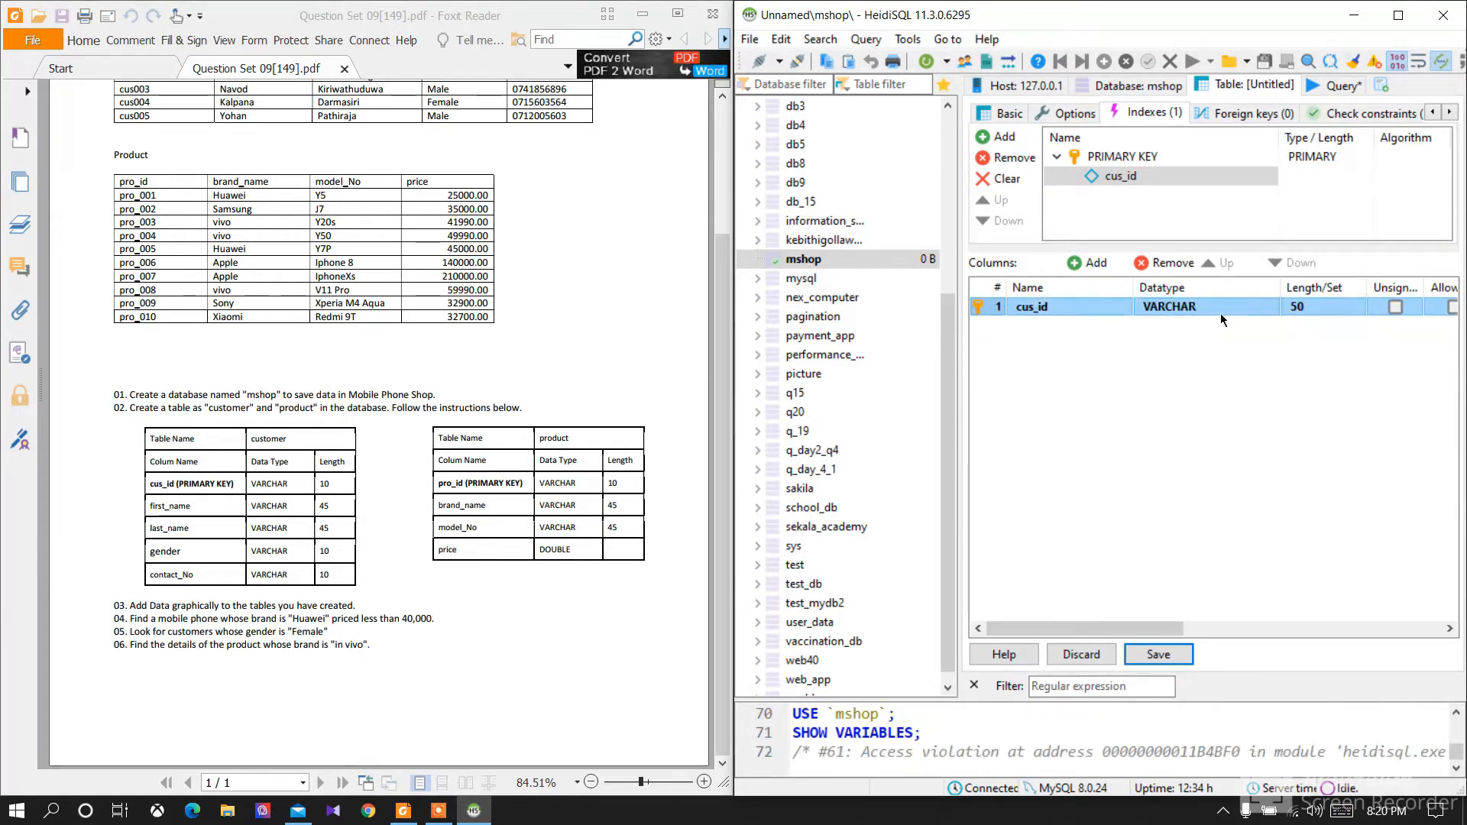
{"action": "left_click", "coordinate": [1309, 307]}
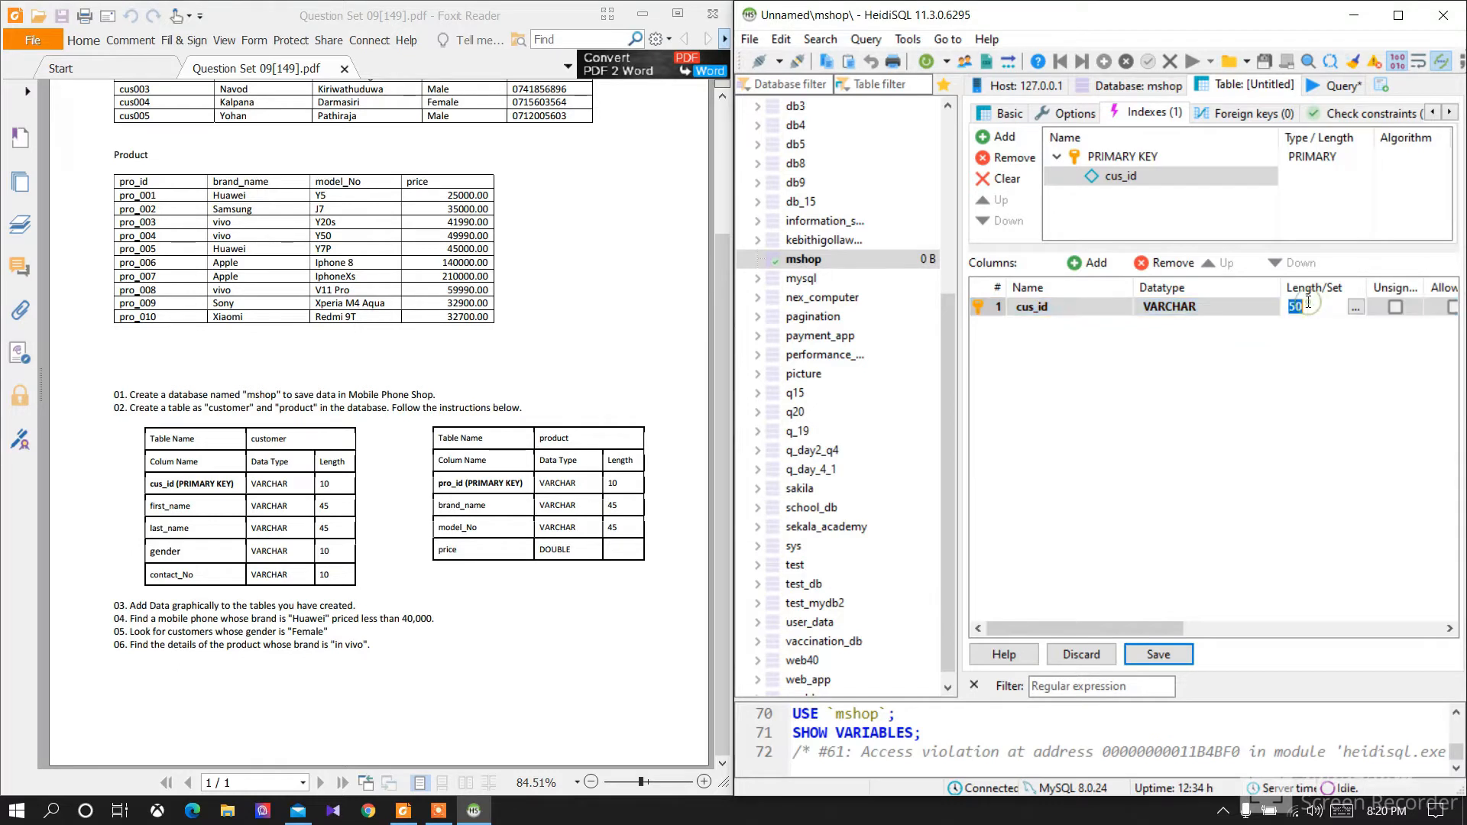
Step: Set cus_id length to 10 and add first_name (length 45) and last_name columns
{"action": "type", "text": "1"}
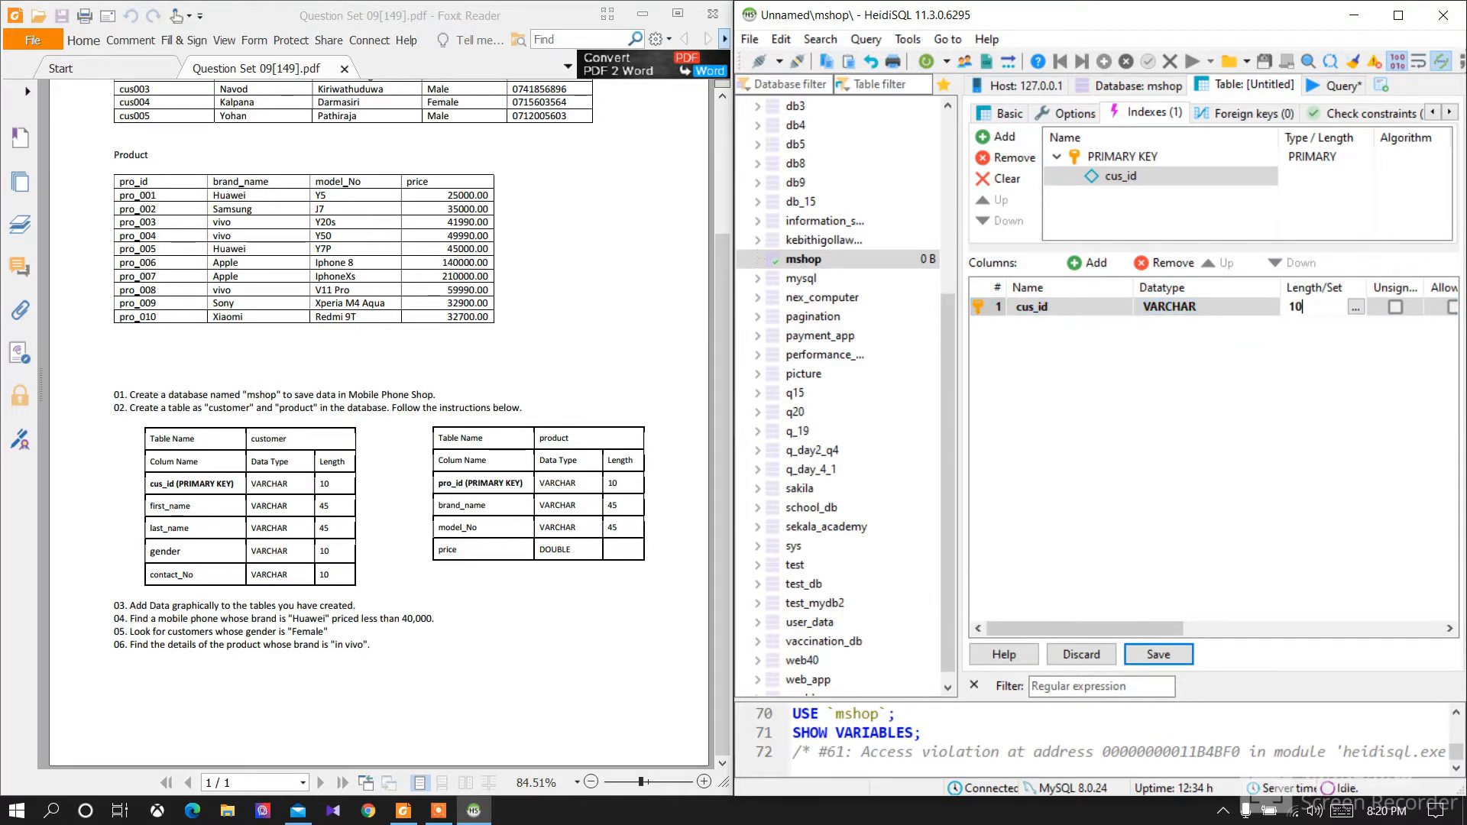
{"action": "left_click", "coordinate": [1090, 262]}
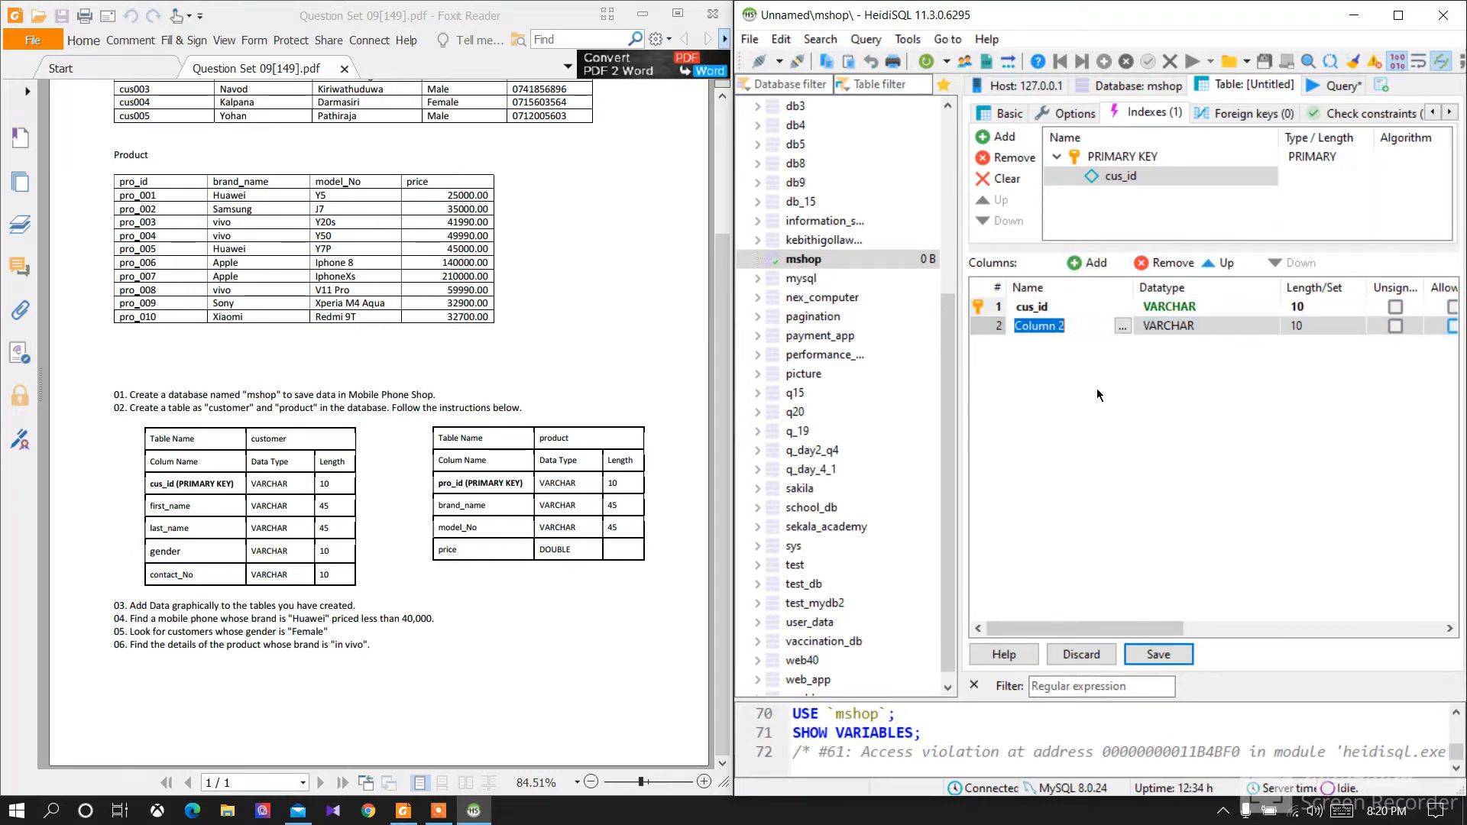
{"action": "type", "text": "firt"}
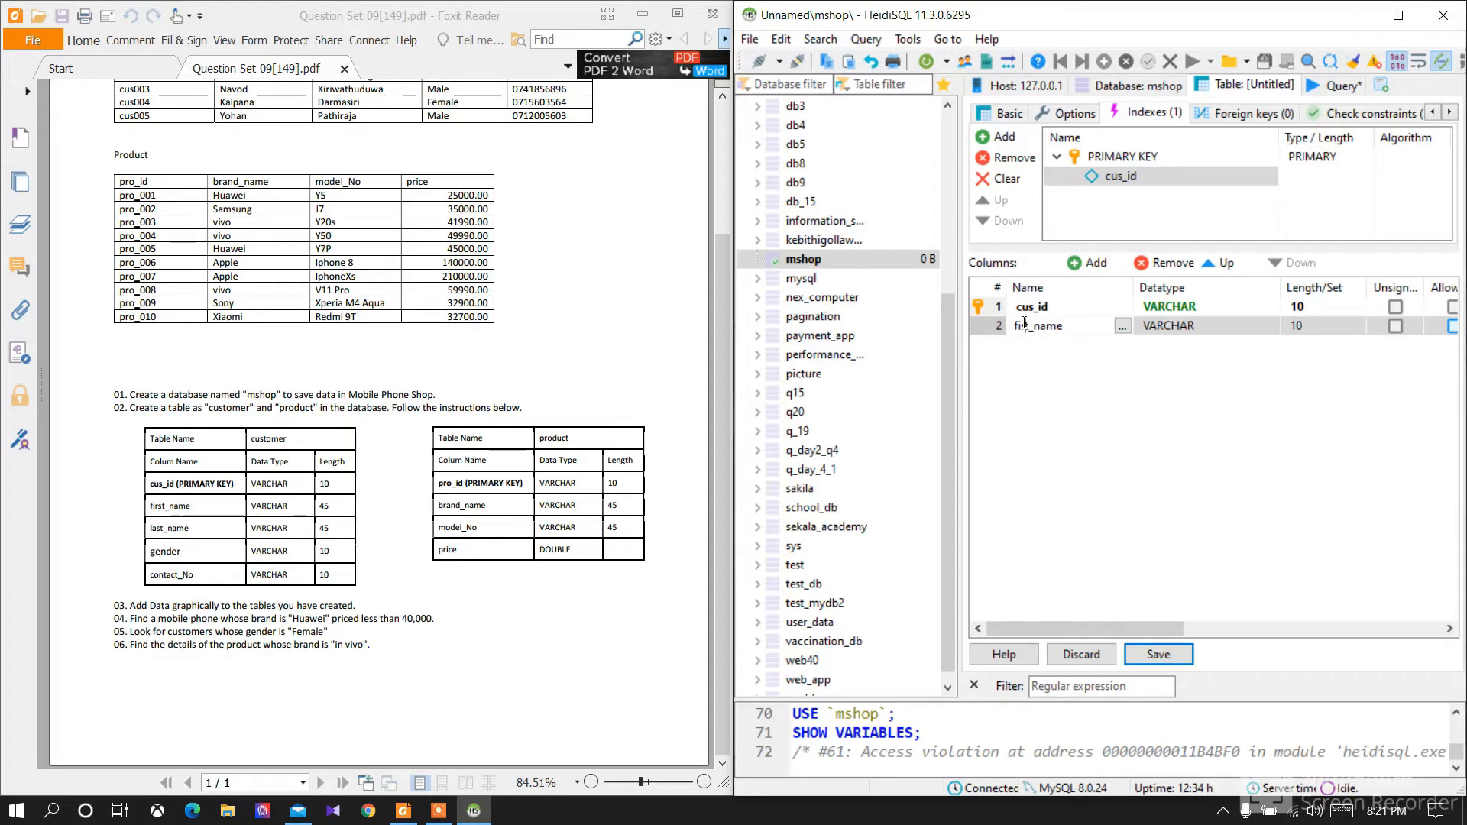
{"action": "type", "text": "s"}
{"action": "left_click", "coordinate": [1324, 326]}
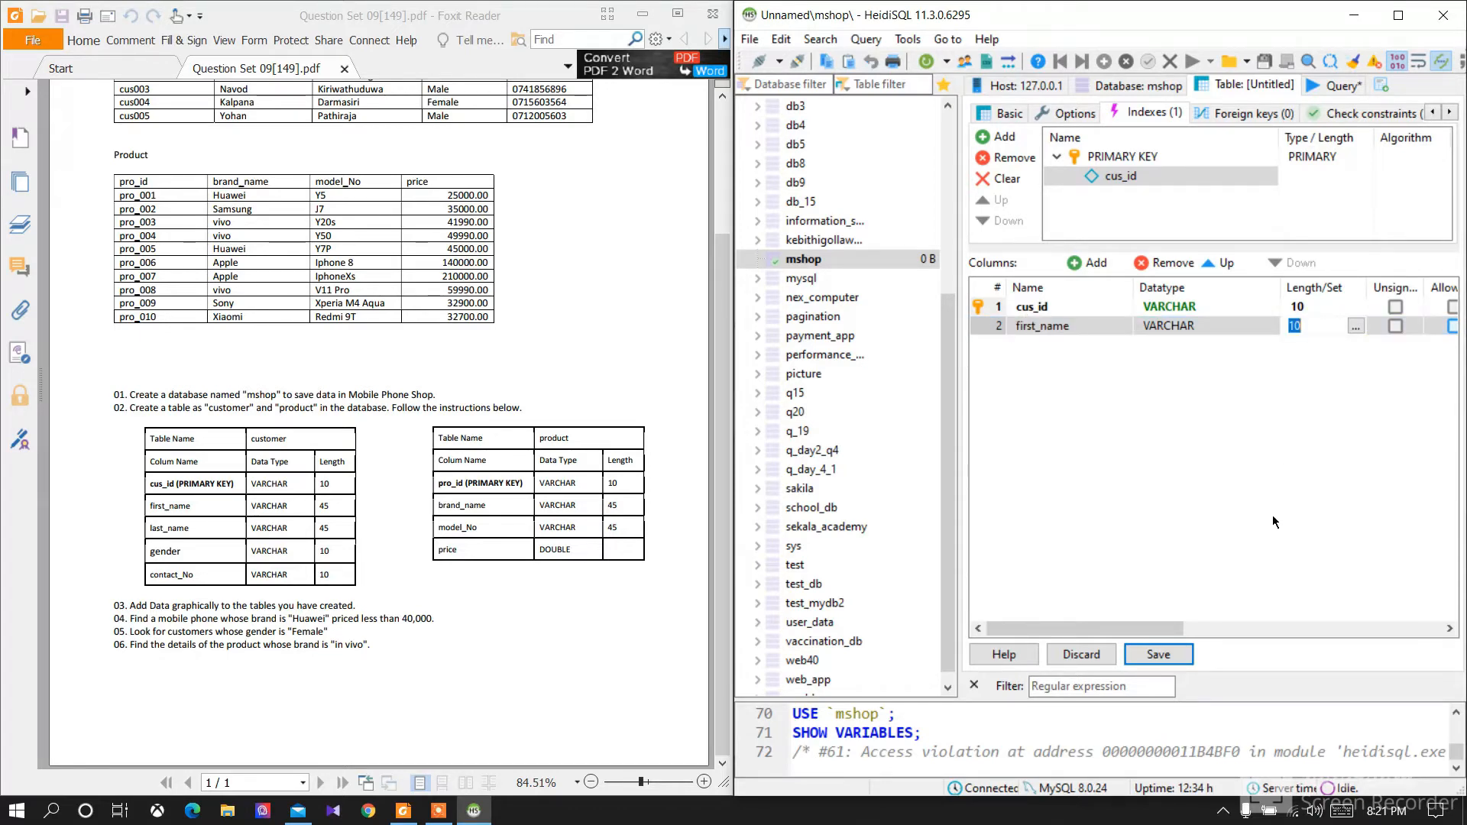
{"action": "type", "text": "45"}
{"action": "left_click", "coordinate": [1085, 262]}
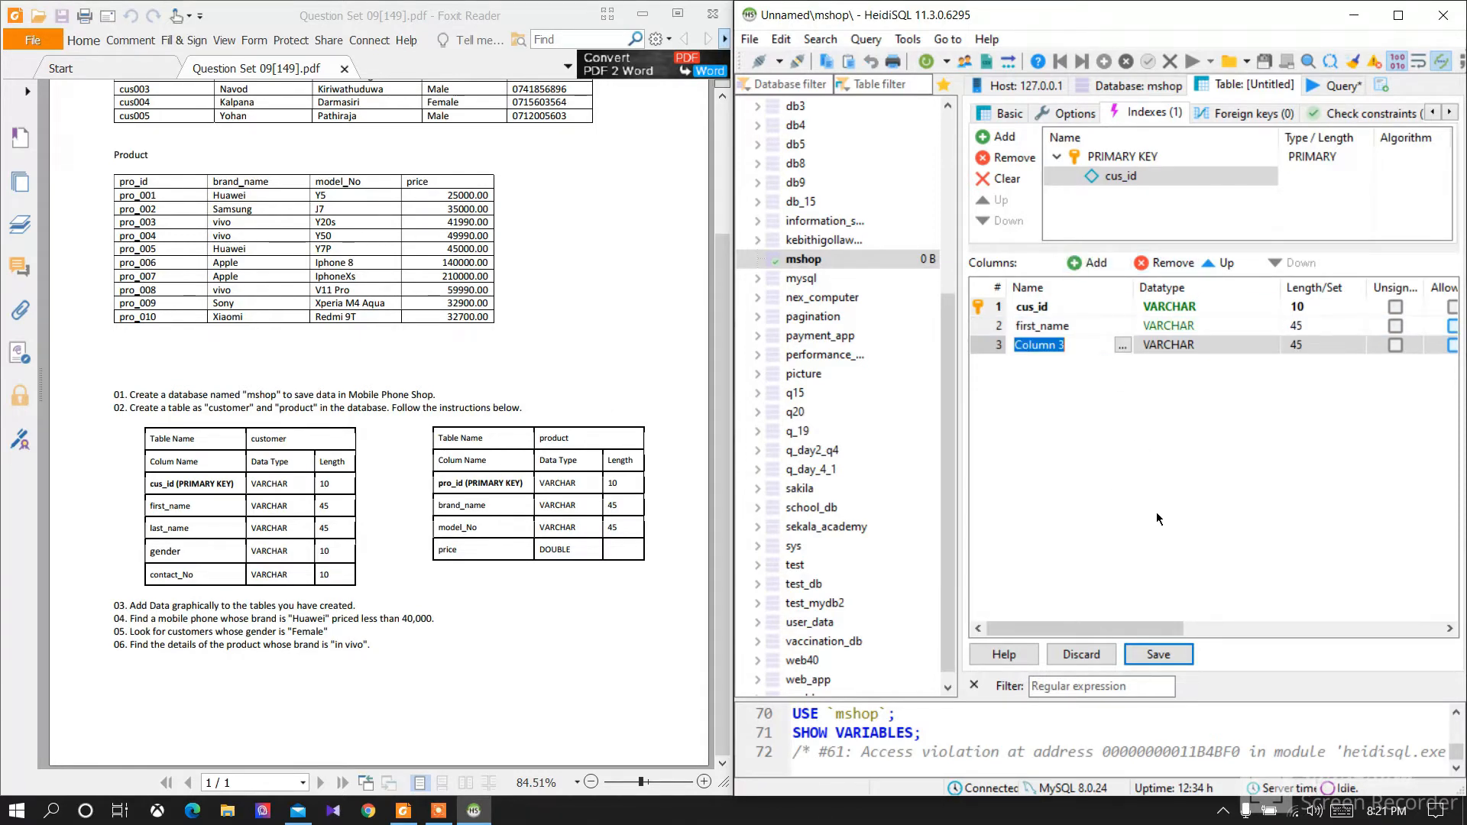
{"action": "type", "text": "last_name"}
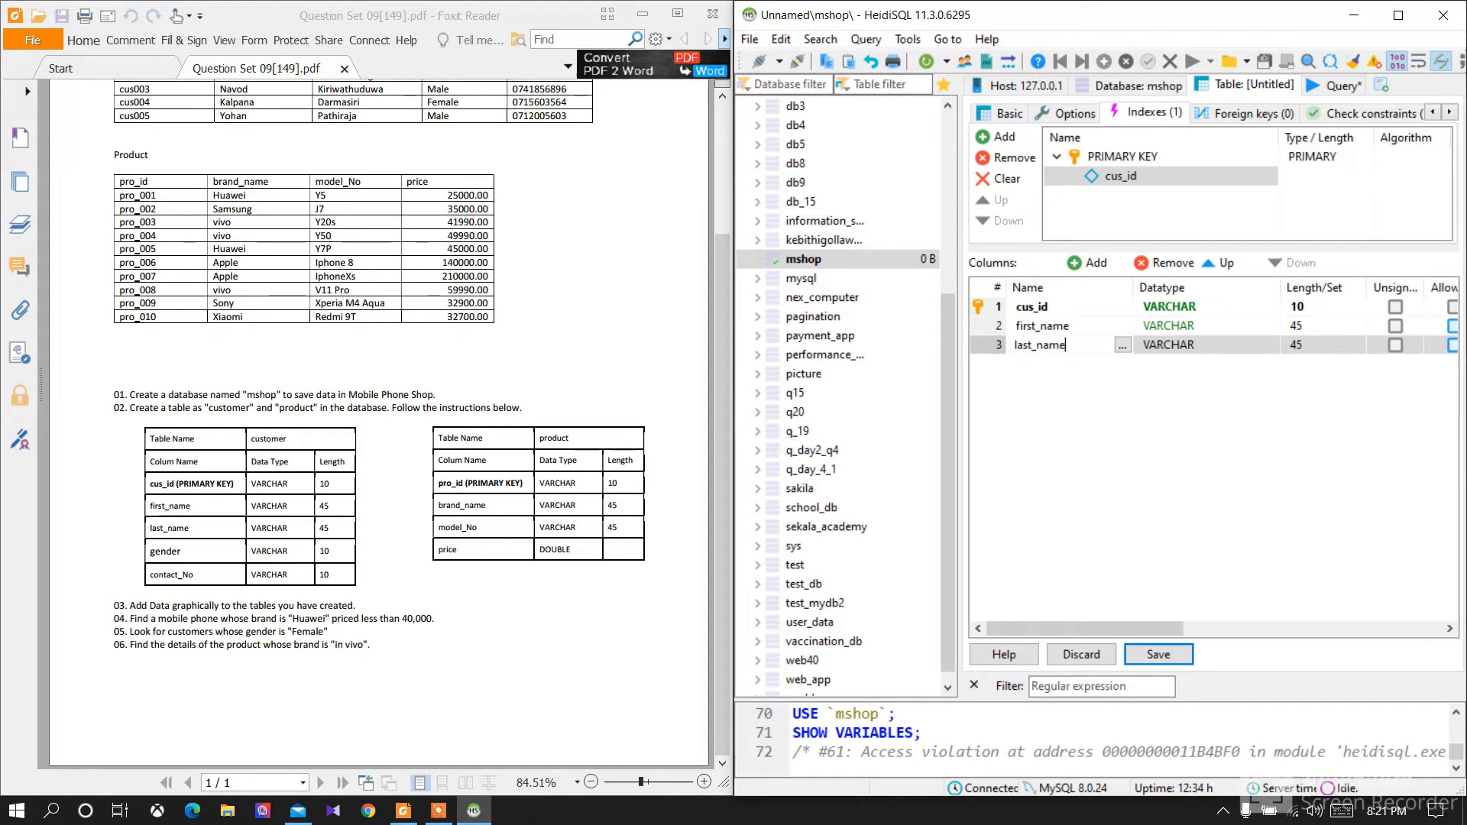
{"action": "left_click", "coordinate": [1085, 262]}
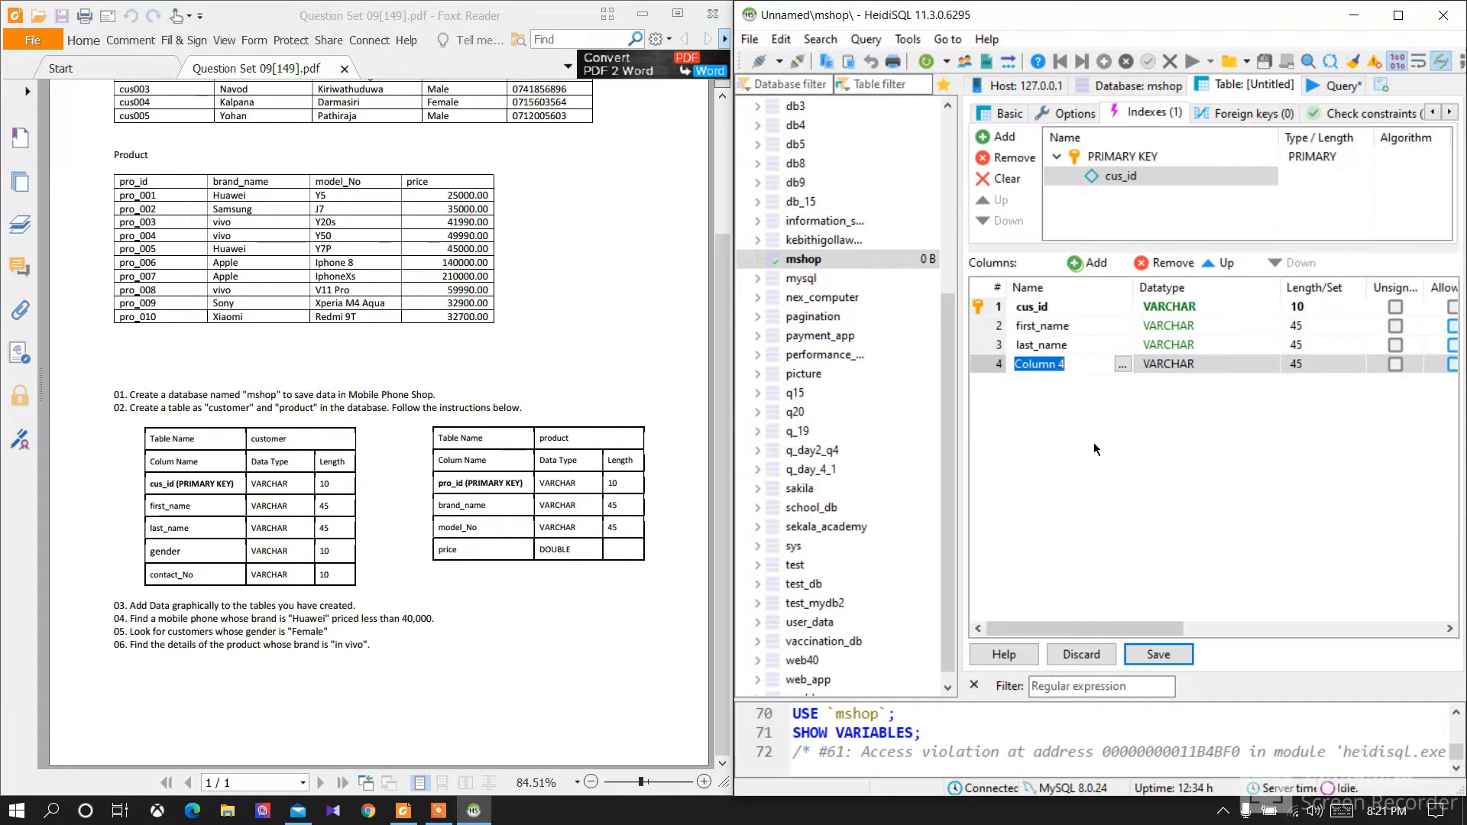
Step: Add gender (length 10) and contact_no columns, then save the customer table
{"action": "type", "text": "ge"}
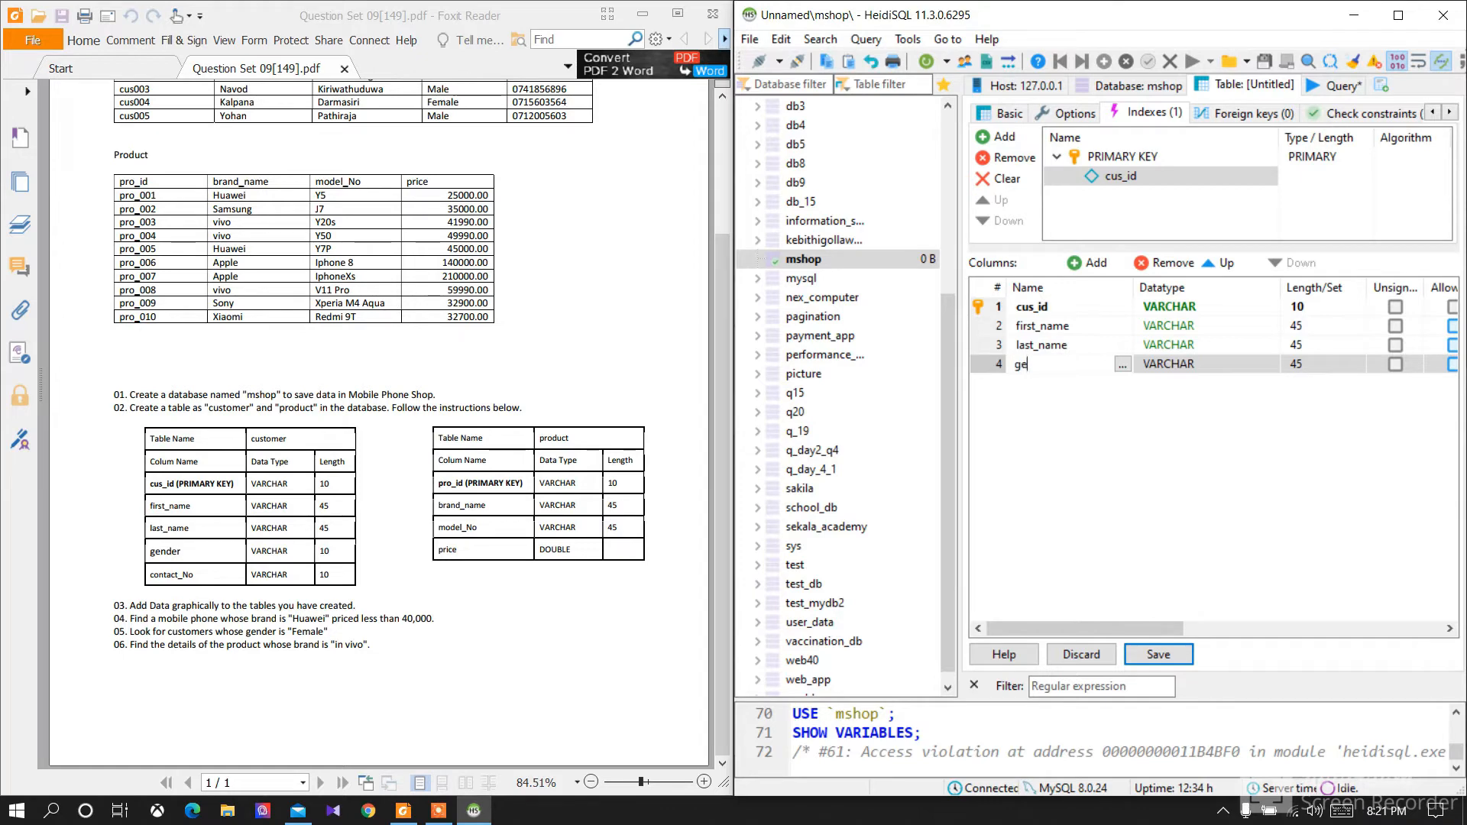
{"action": "type", "text": "nder"}
{"action": "left_click", "coordinate": [1168, 364]}
{"action": "left_click", "coordinate": [1324, 365]}
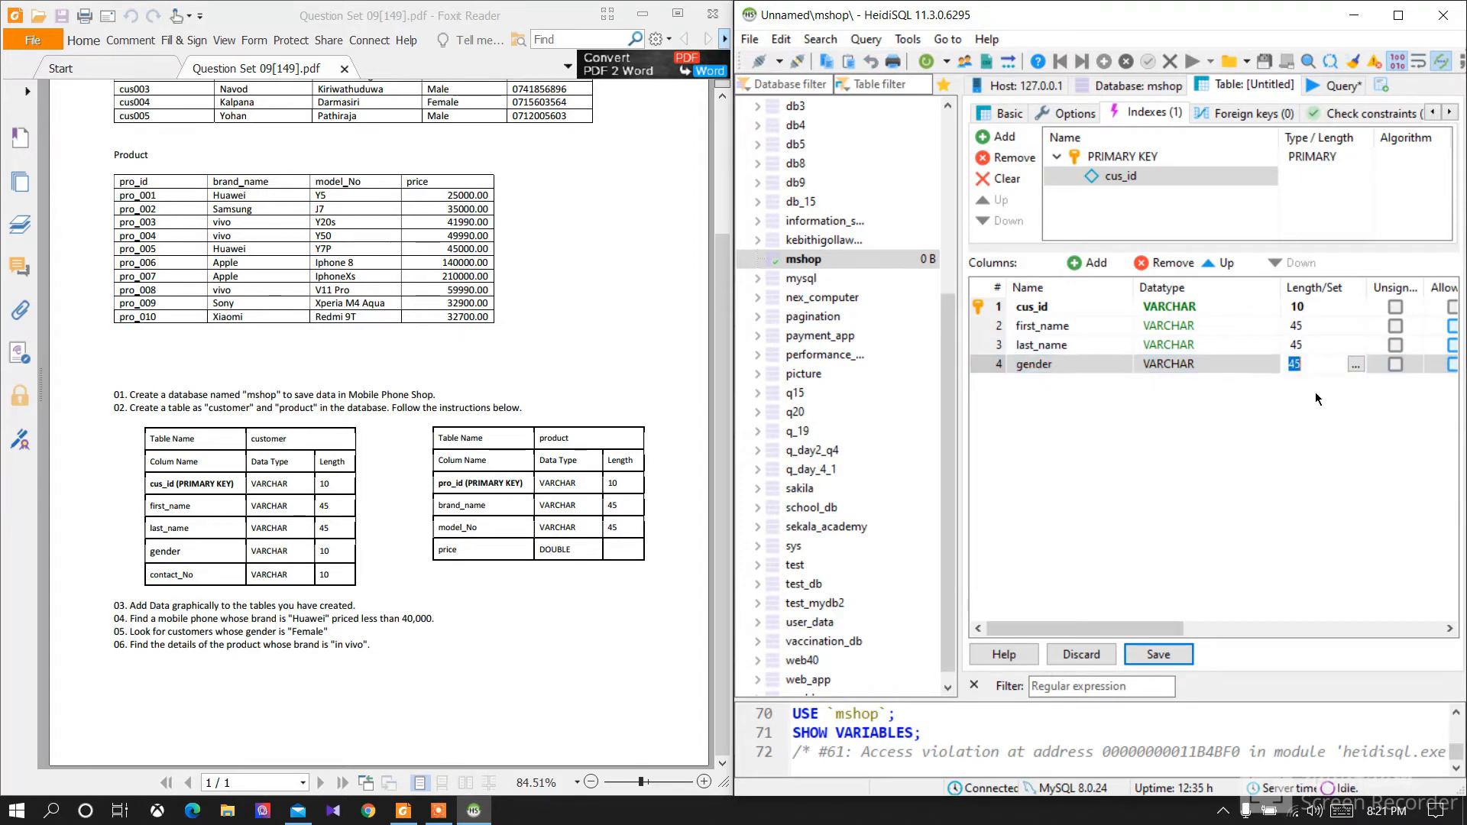
{"action": "type", "text": "10"}
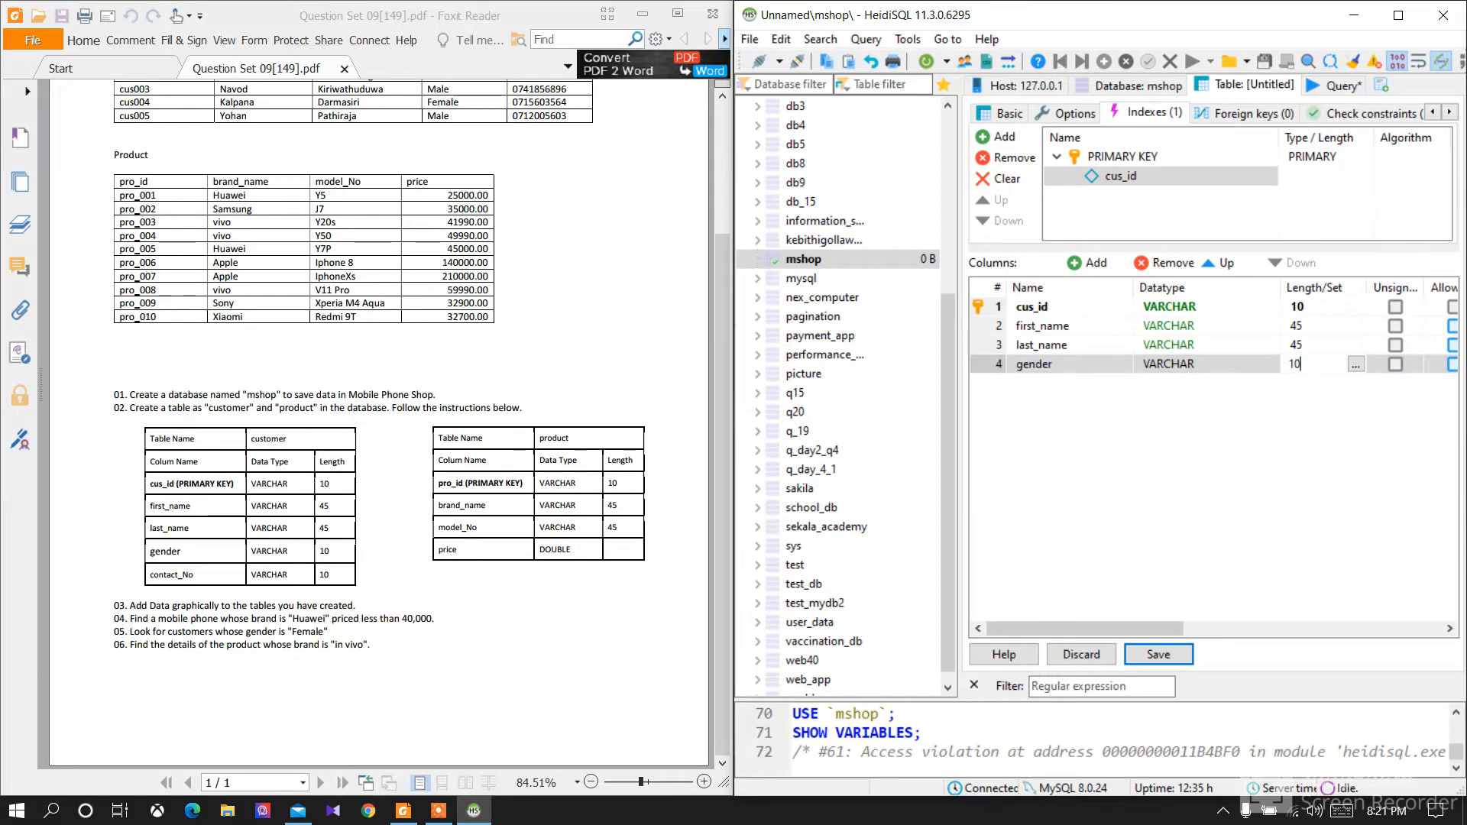
{"action": "left_click", "coordinate": [1089, 262]}
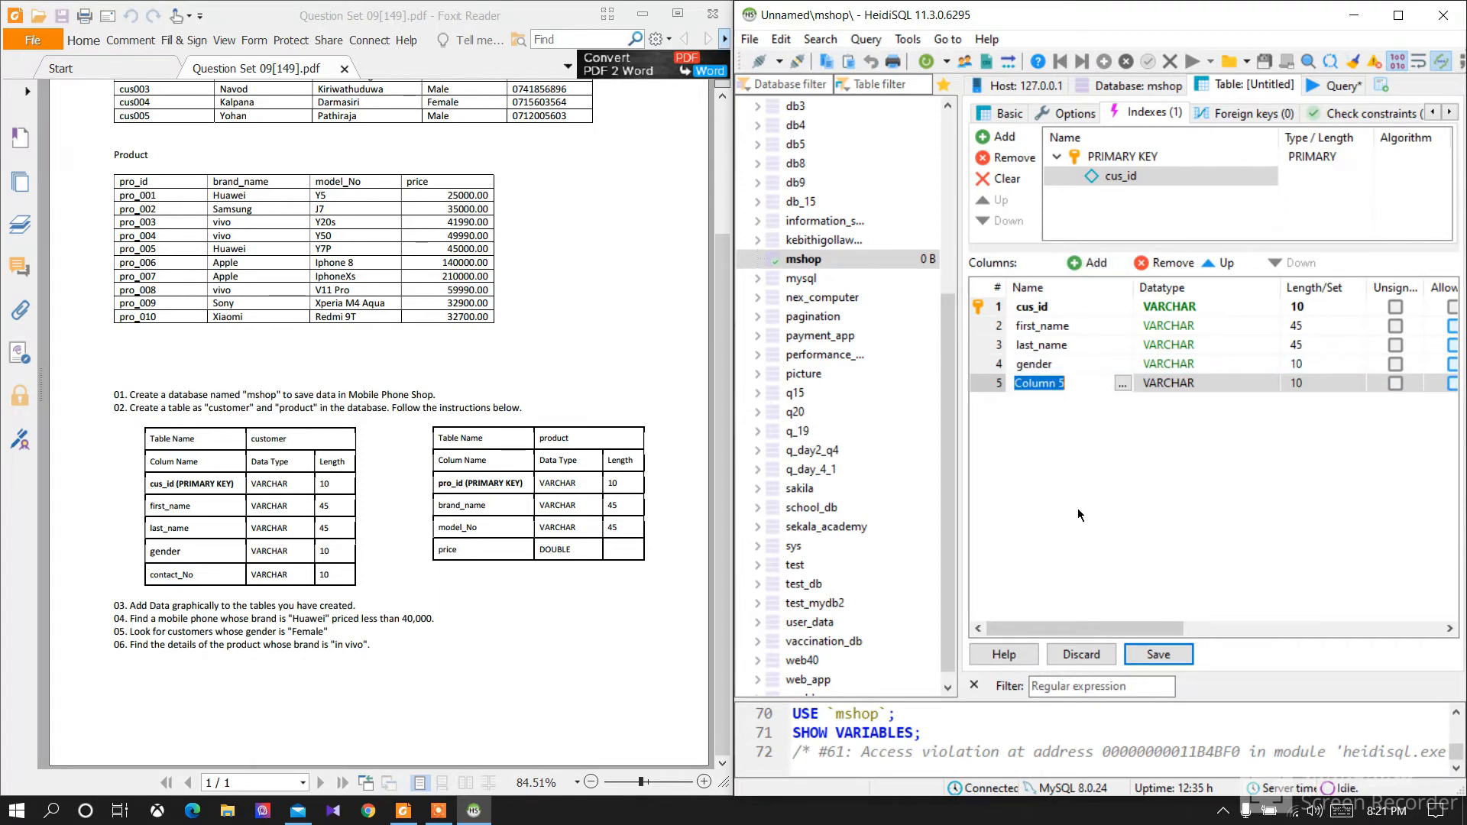
{"action": "type", "text": "con"}
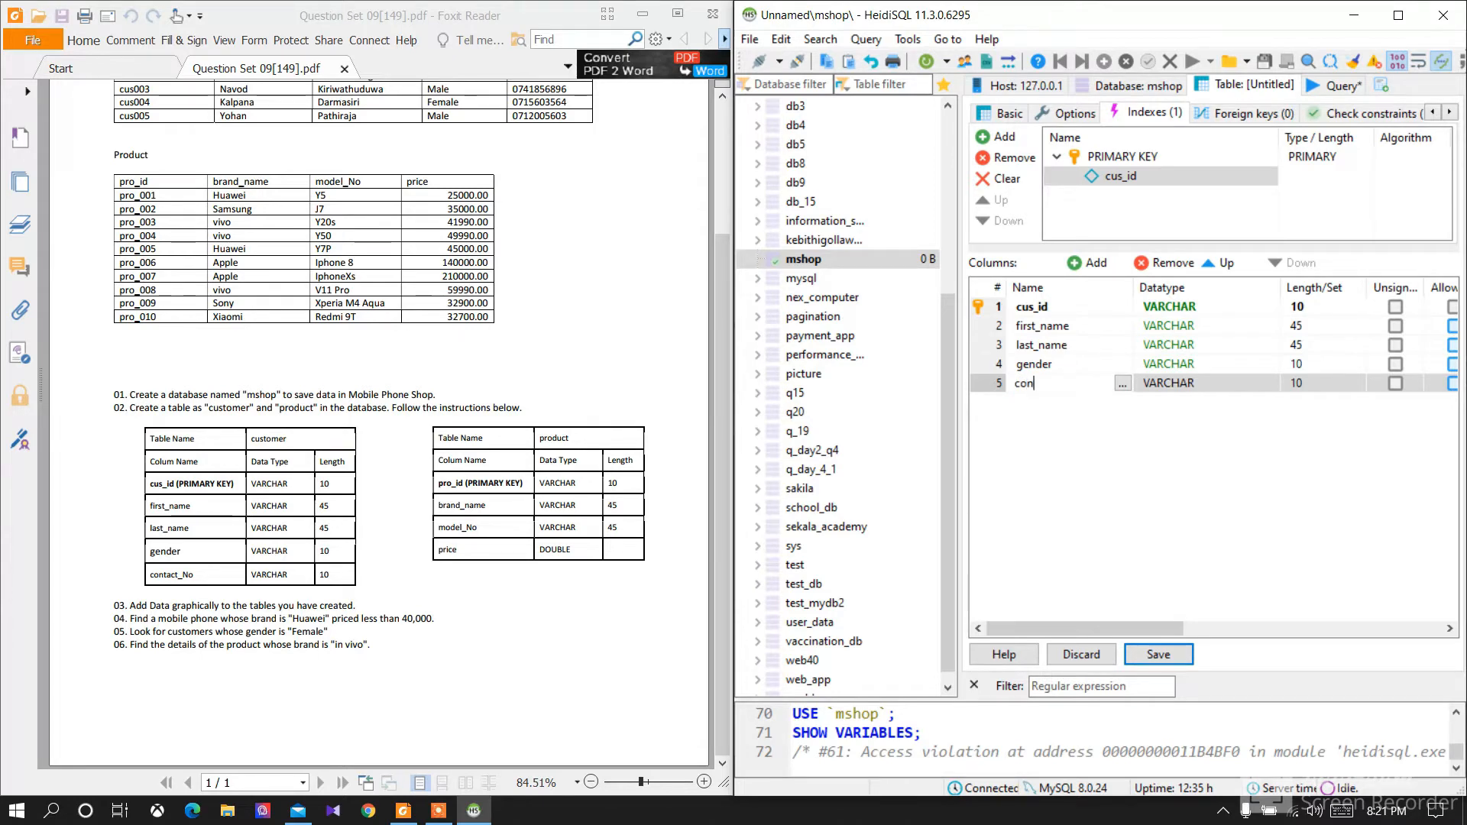
{"action": "type", "text": "tact_no"}
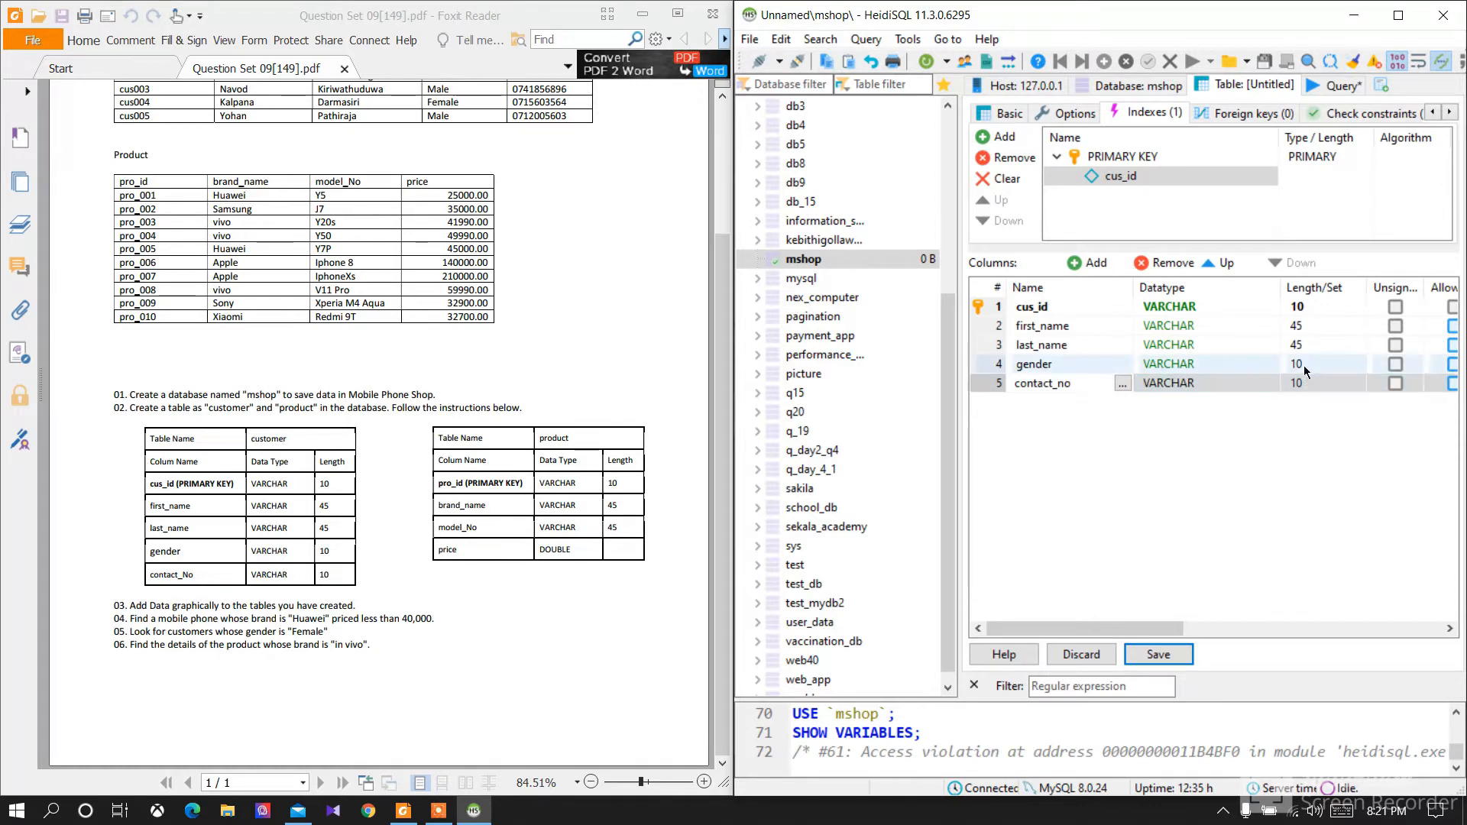
{"action": "left_click", "coordinate": [1139, 388]}
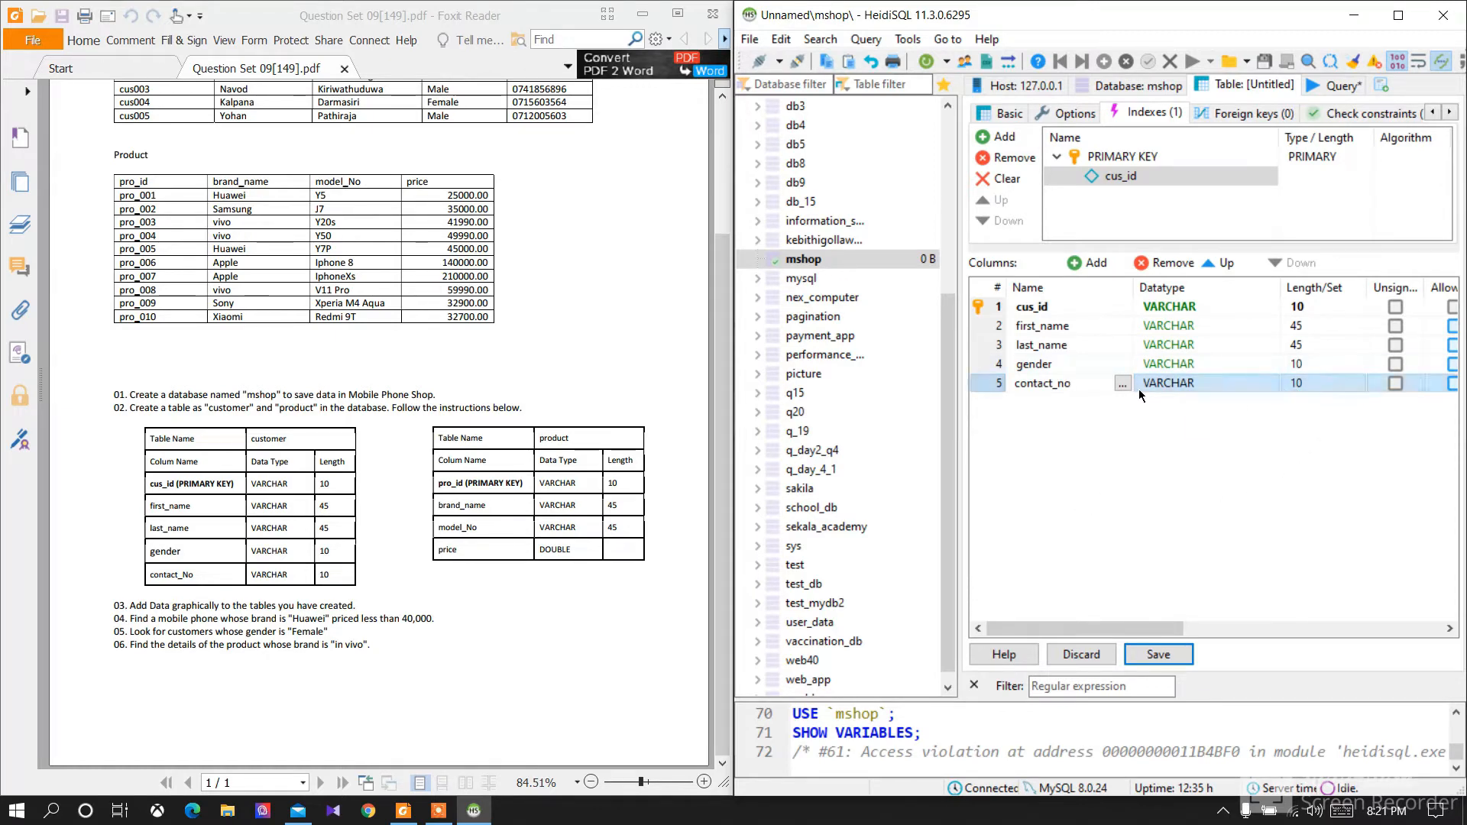
{"action": "left_click", "coordinate": [1174, 654]}
{"action": "left_click", "coordinate": [1176, 658]}
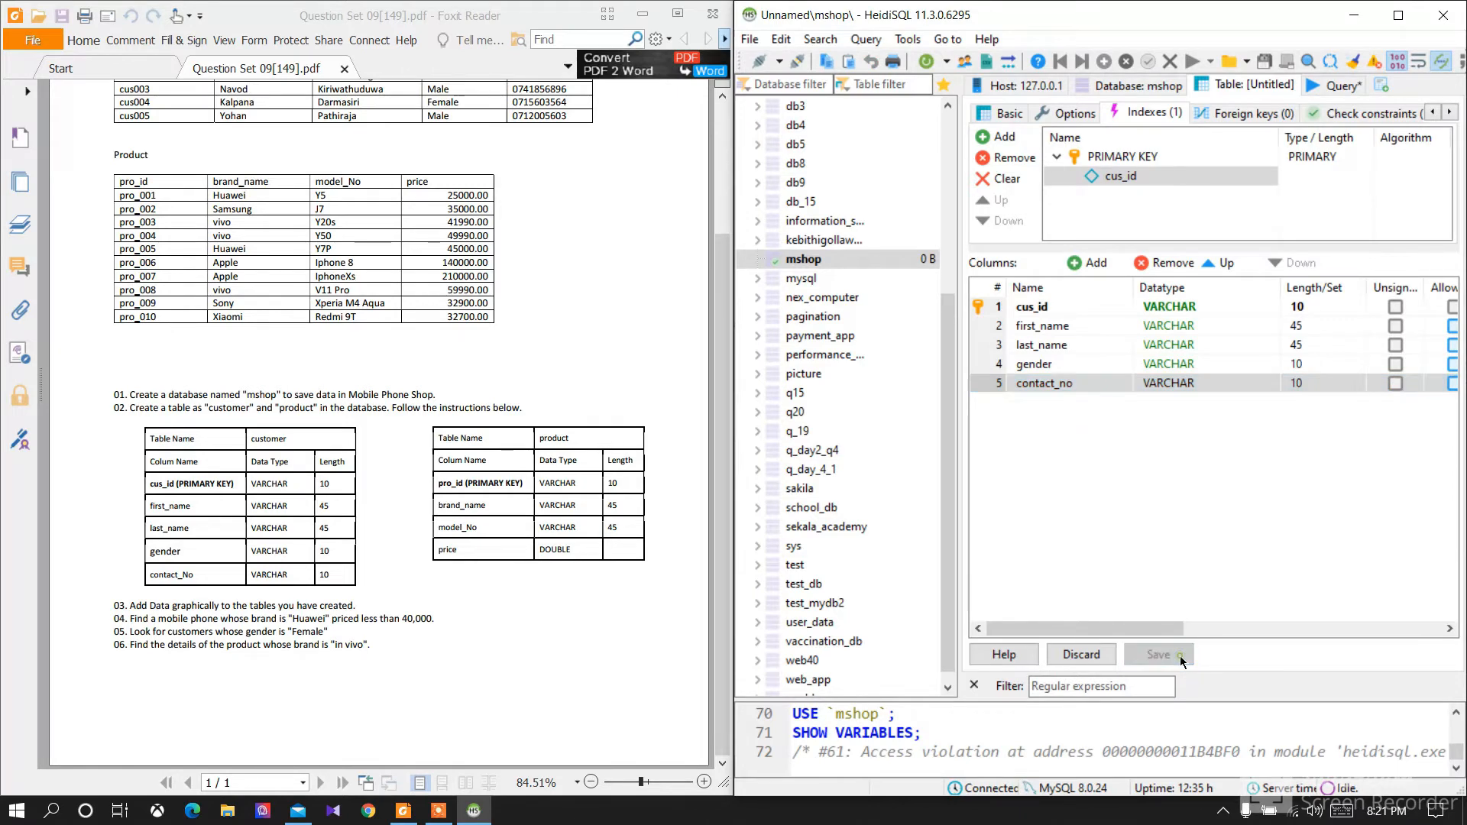
Step: View the saved customer table's data, then start a new table named product in mshop
{"action": "left_click", "coordinate": [1330, 85]}
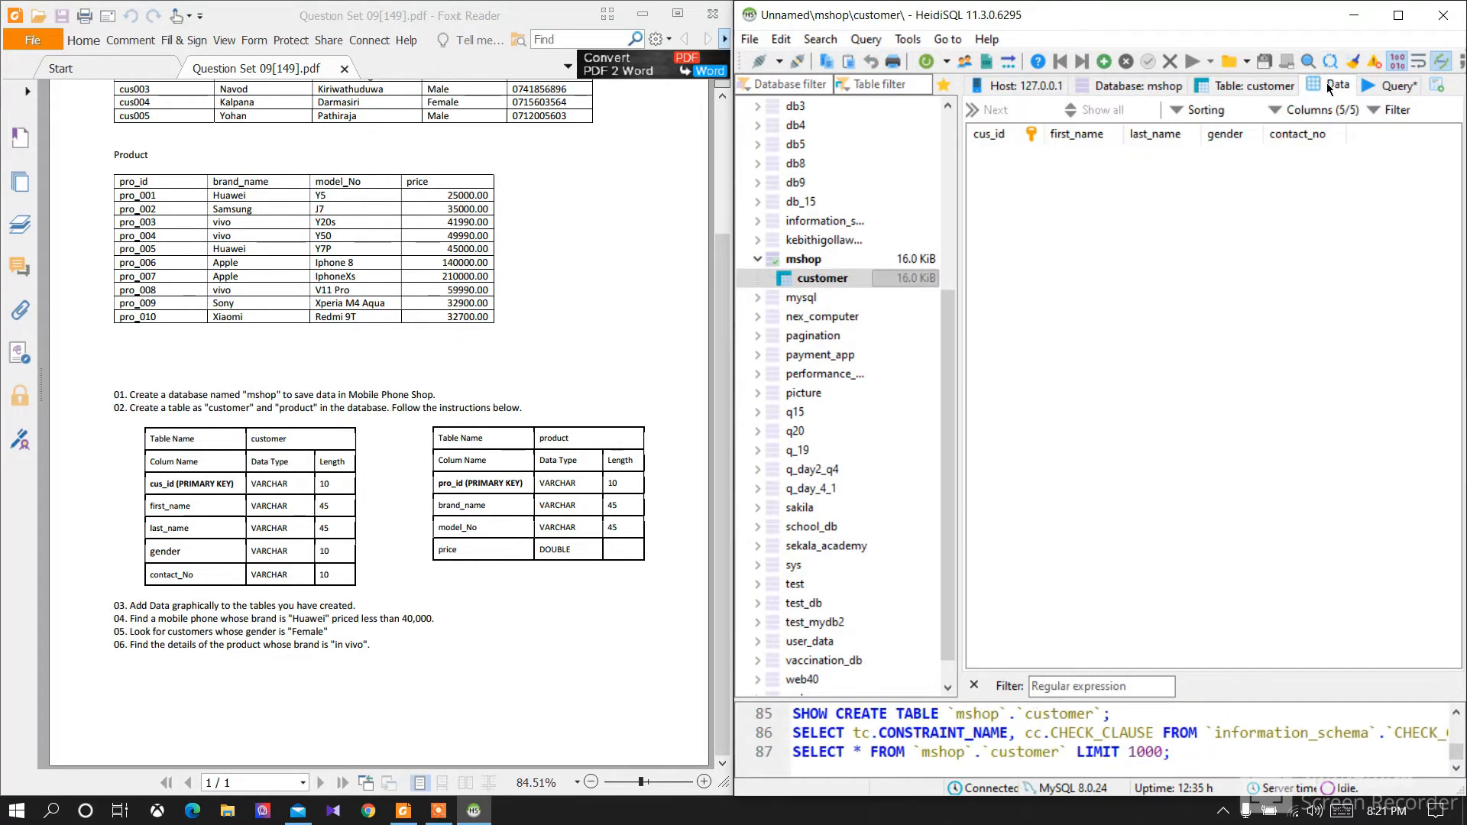
{"action": "right_click", "coordinate": [850, 260]}
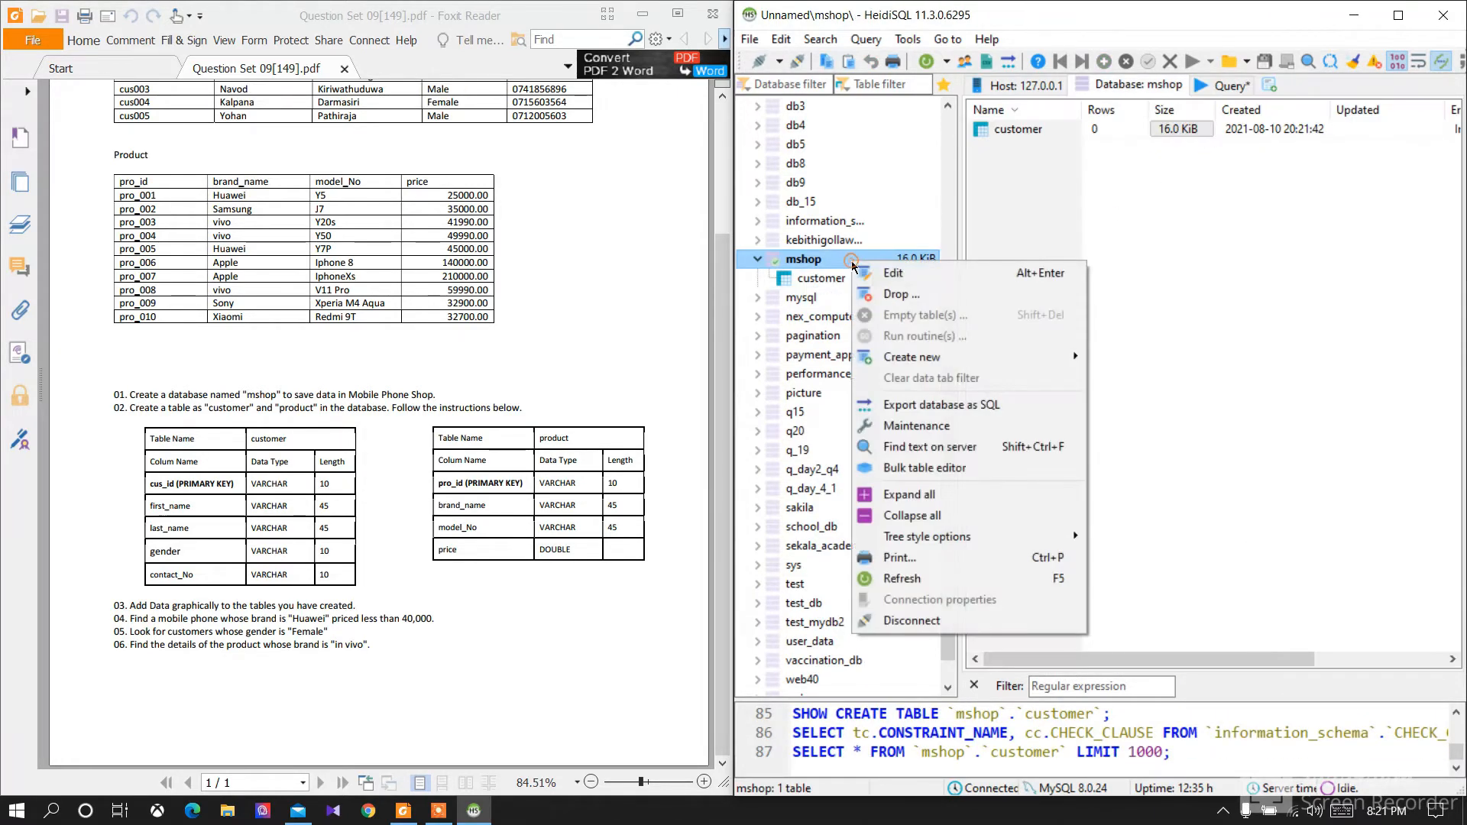
{"action": "mouse_move", "coordinate": [961, 367]}
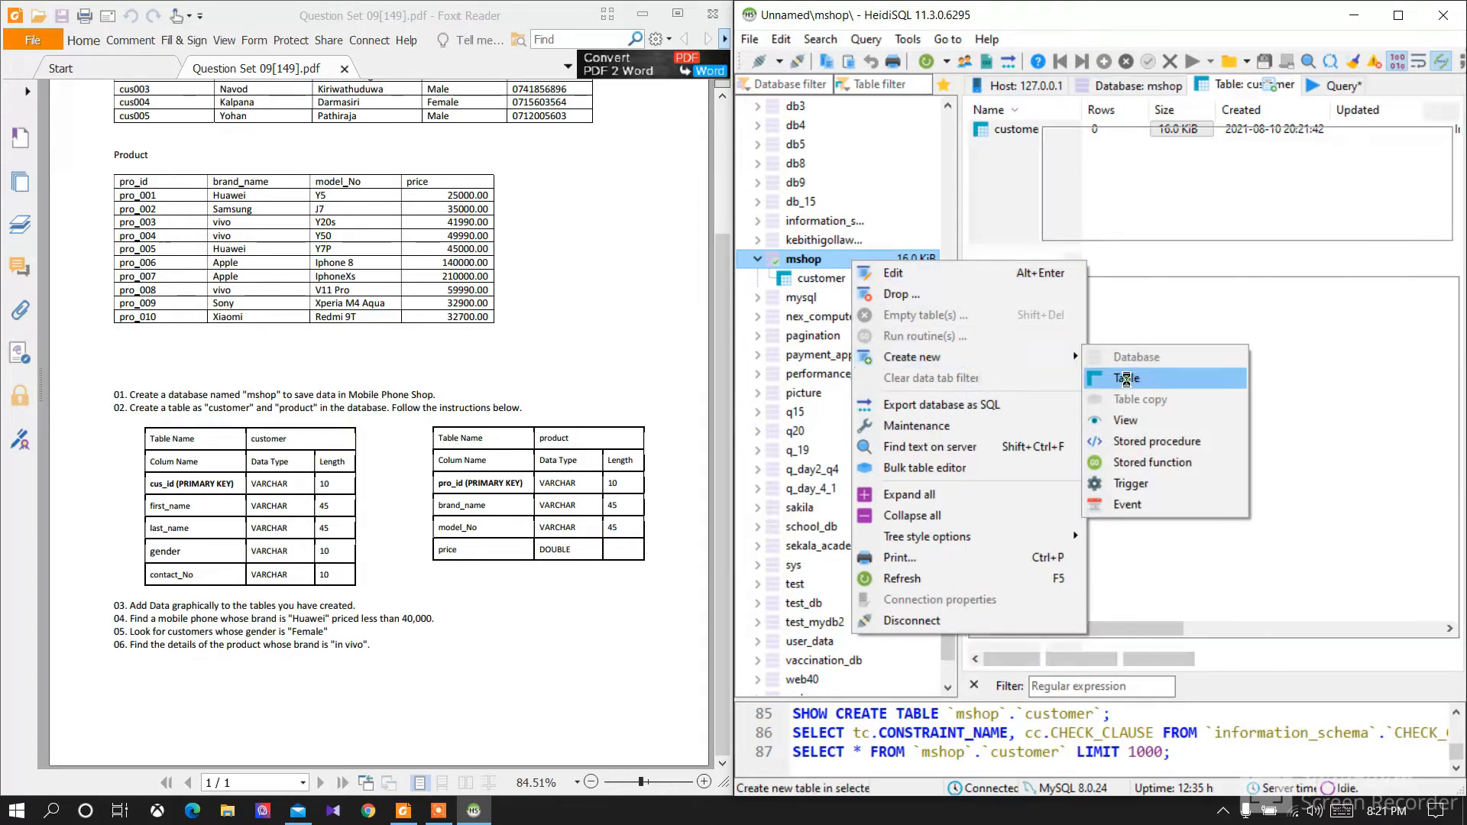
{"action": "left_click", "coordinate": [1117, 383]}
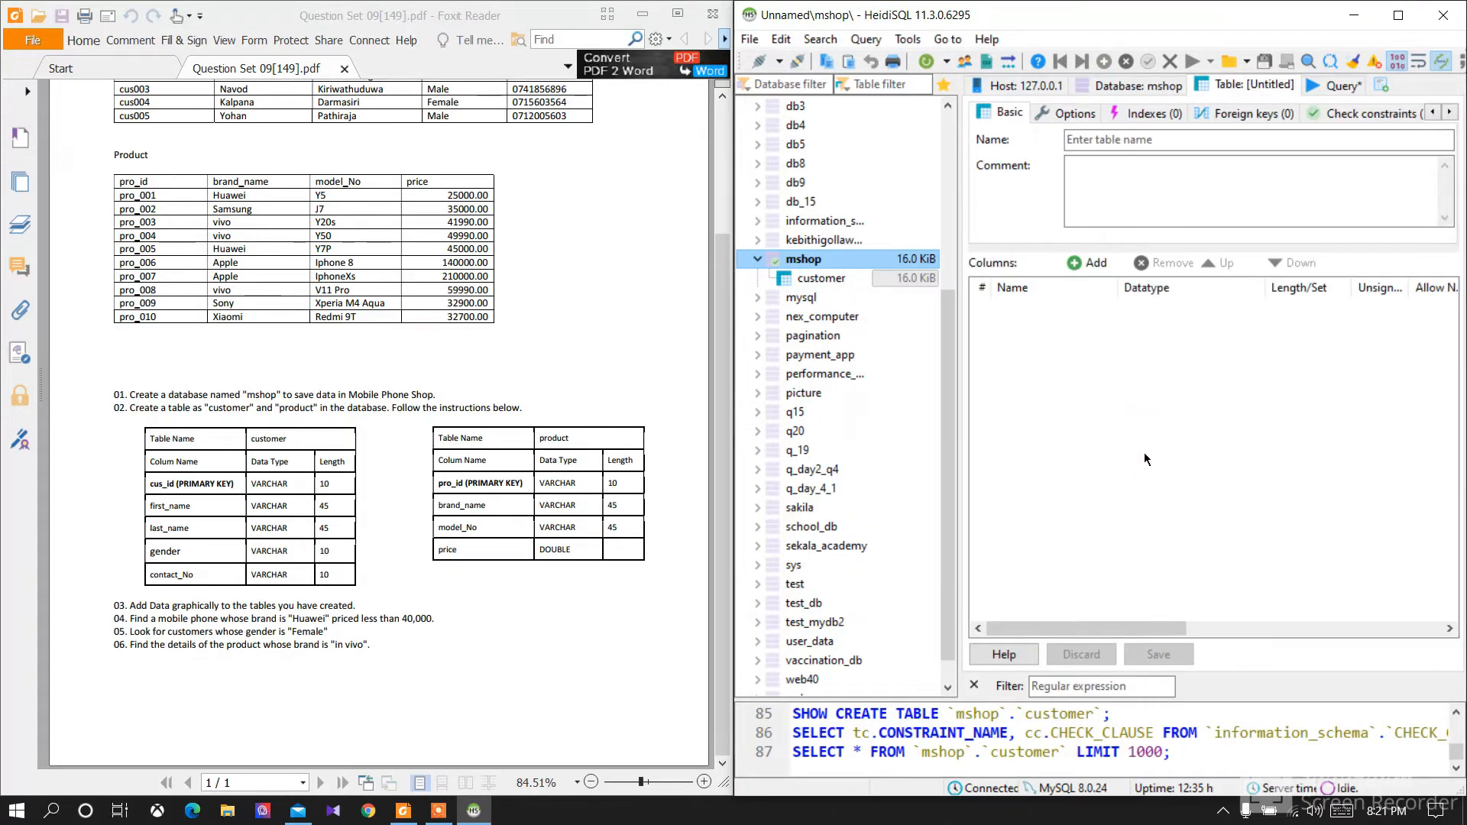
{"action": "left_click", "coordinate": [813, 335]}
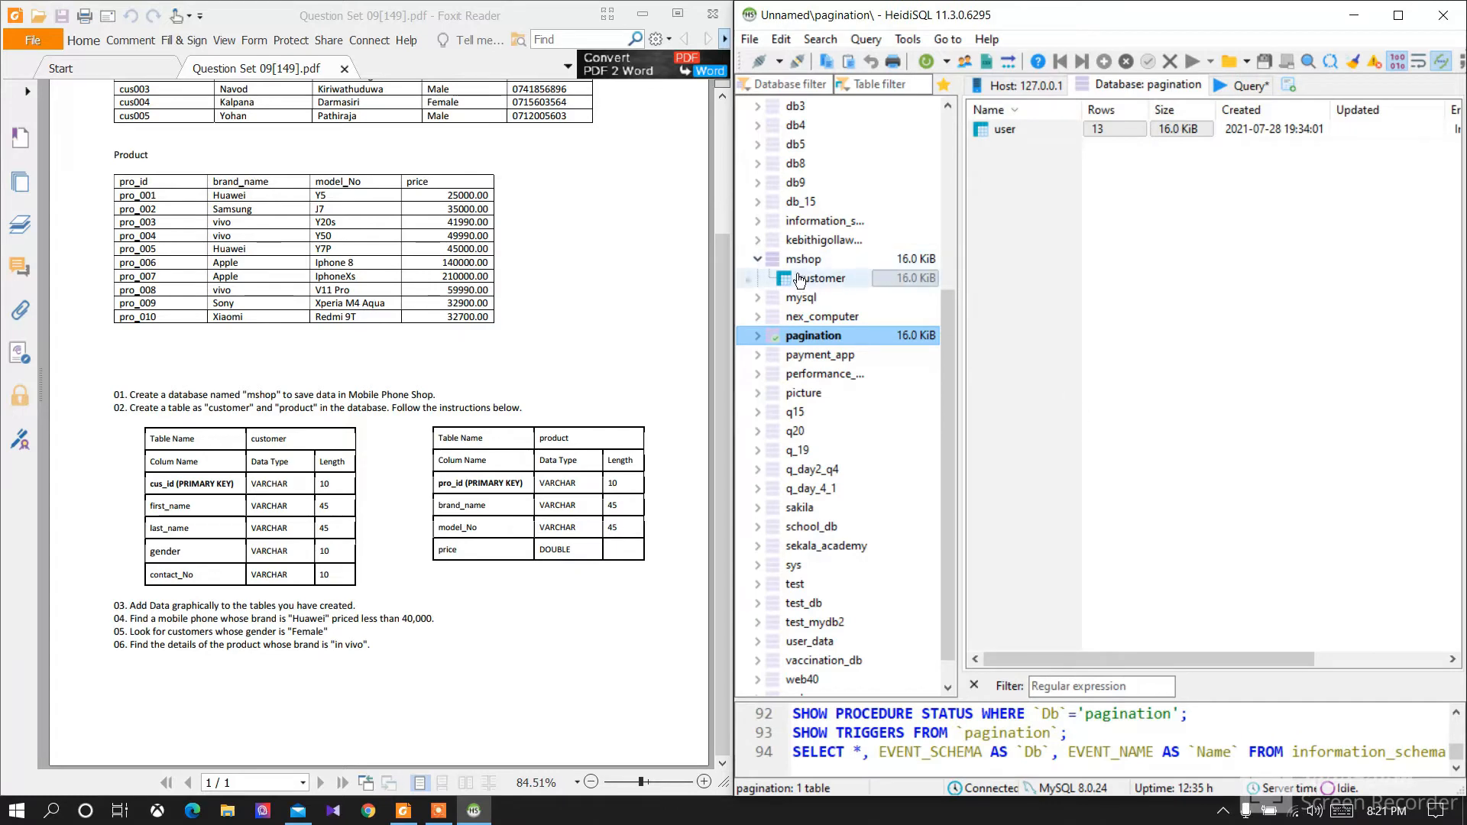
{"action": "left_click", "coordinate": [800, 280]}
{"action": "right_click", "coordinate": [813, 259]}
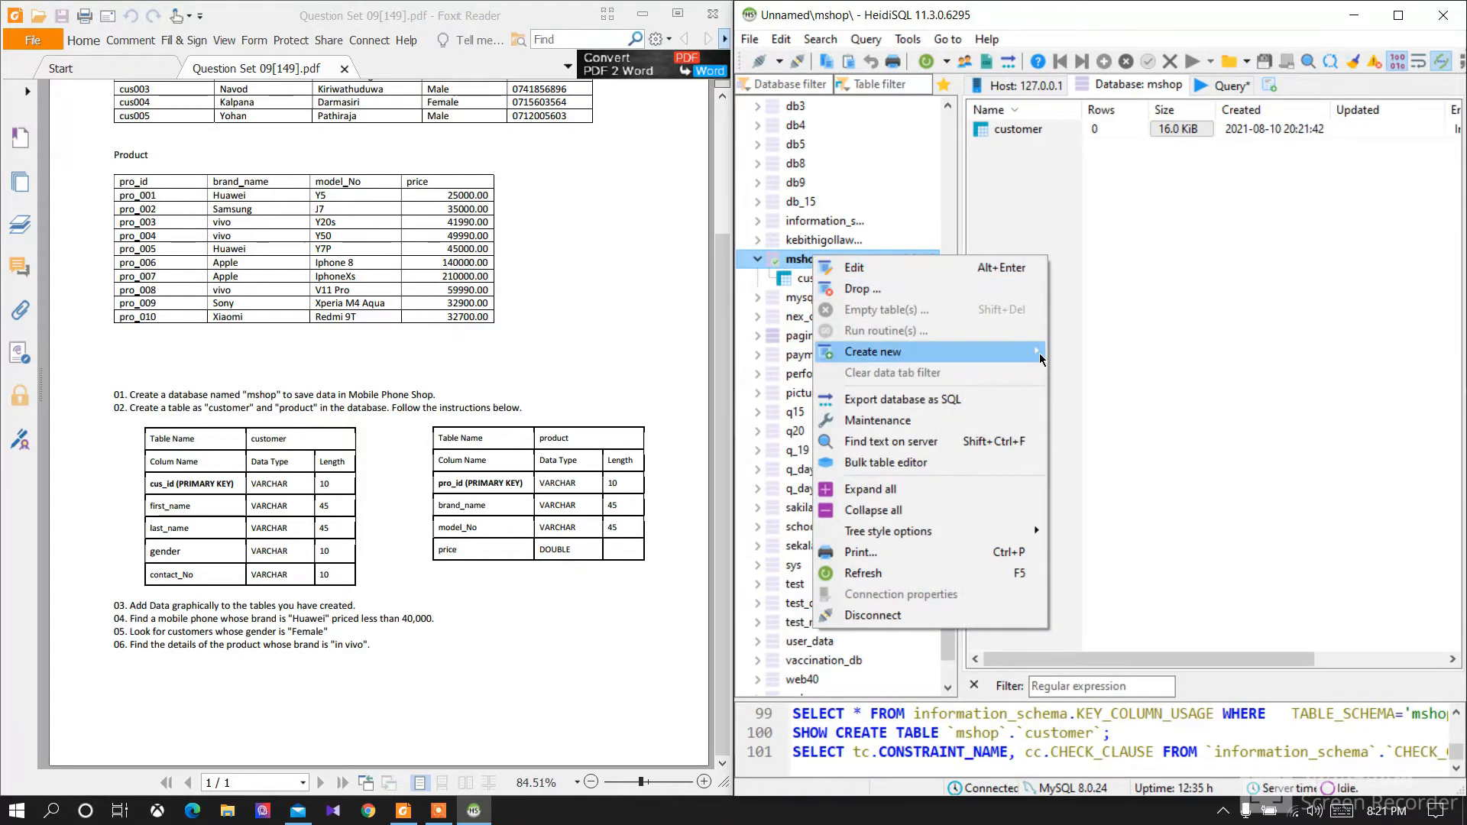
{"action": "mouse_move", "coordinate": [1040, 353]}
{"action": "left_click", "coordinate": [1102, 374]}
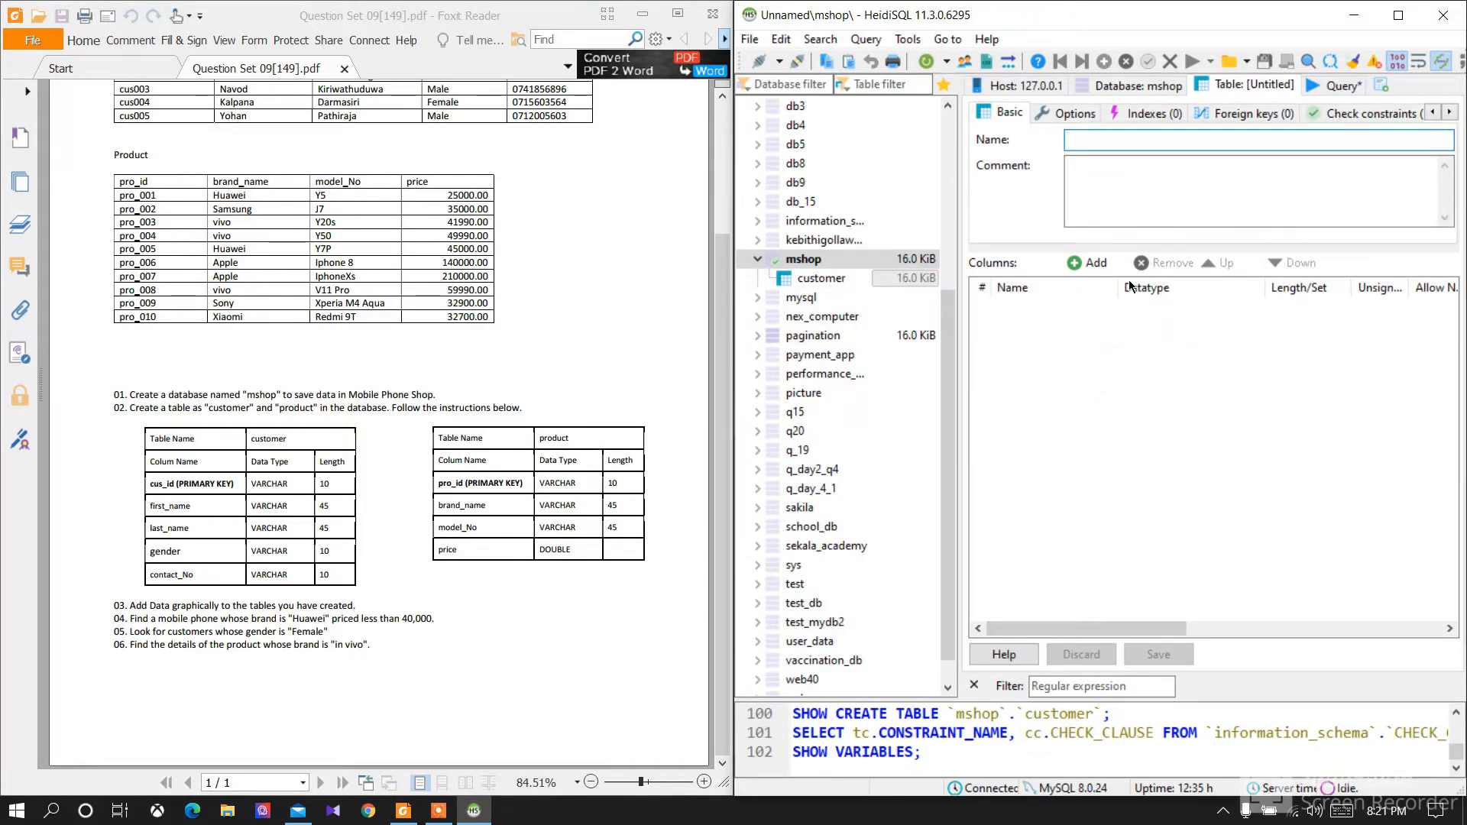
{"action": "type", "text": "product"}
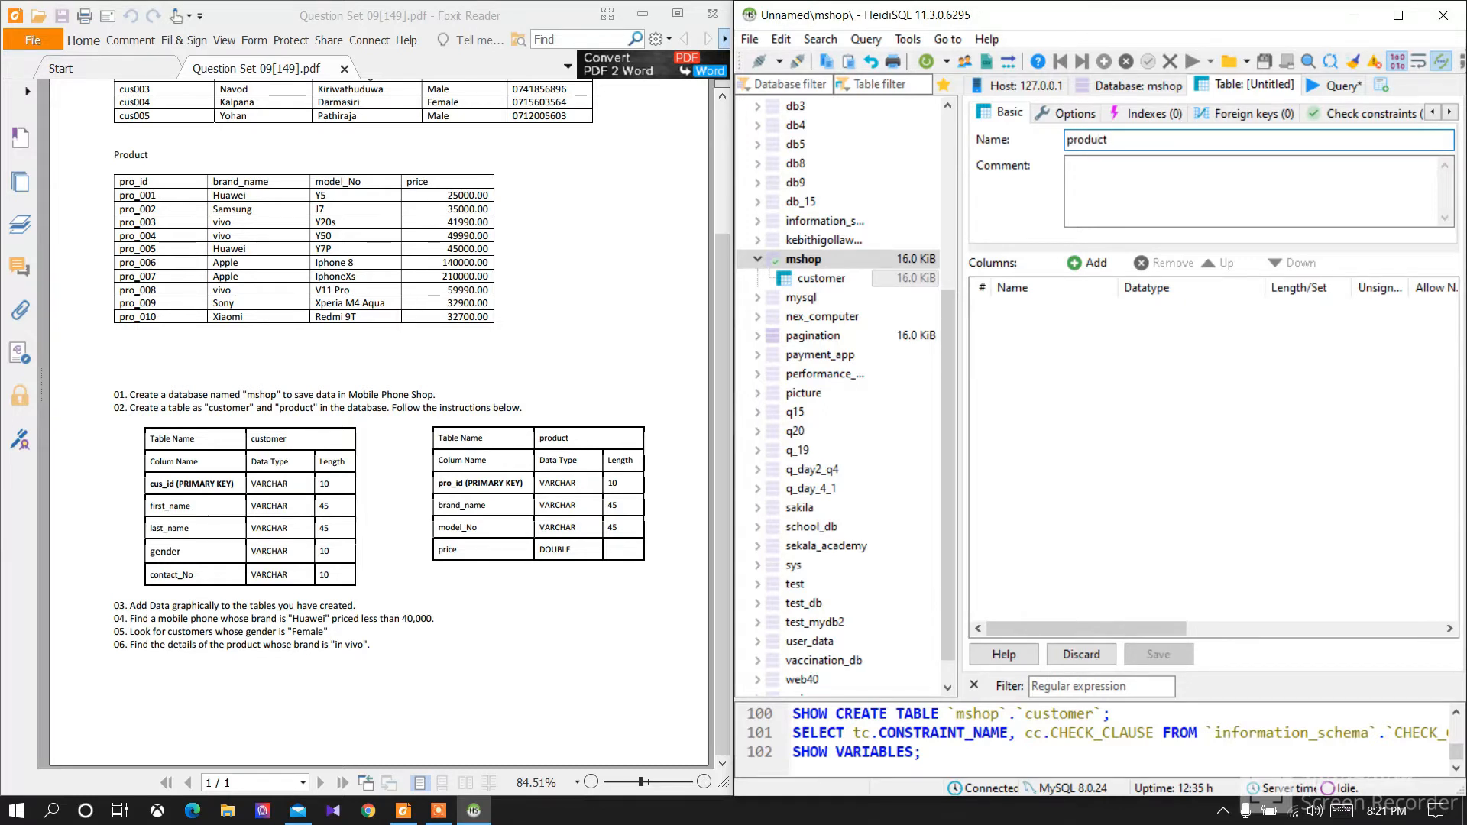
Step: Add a pro_id column with VARCHAR data type to the product table
{"action": "left_click", "coordinate": [1095, 261]}
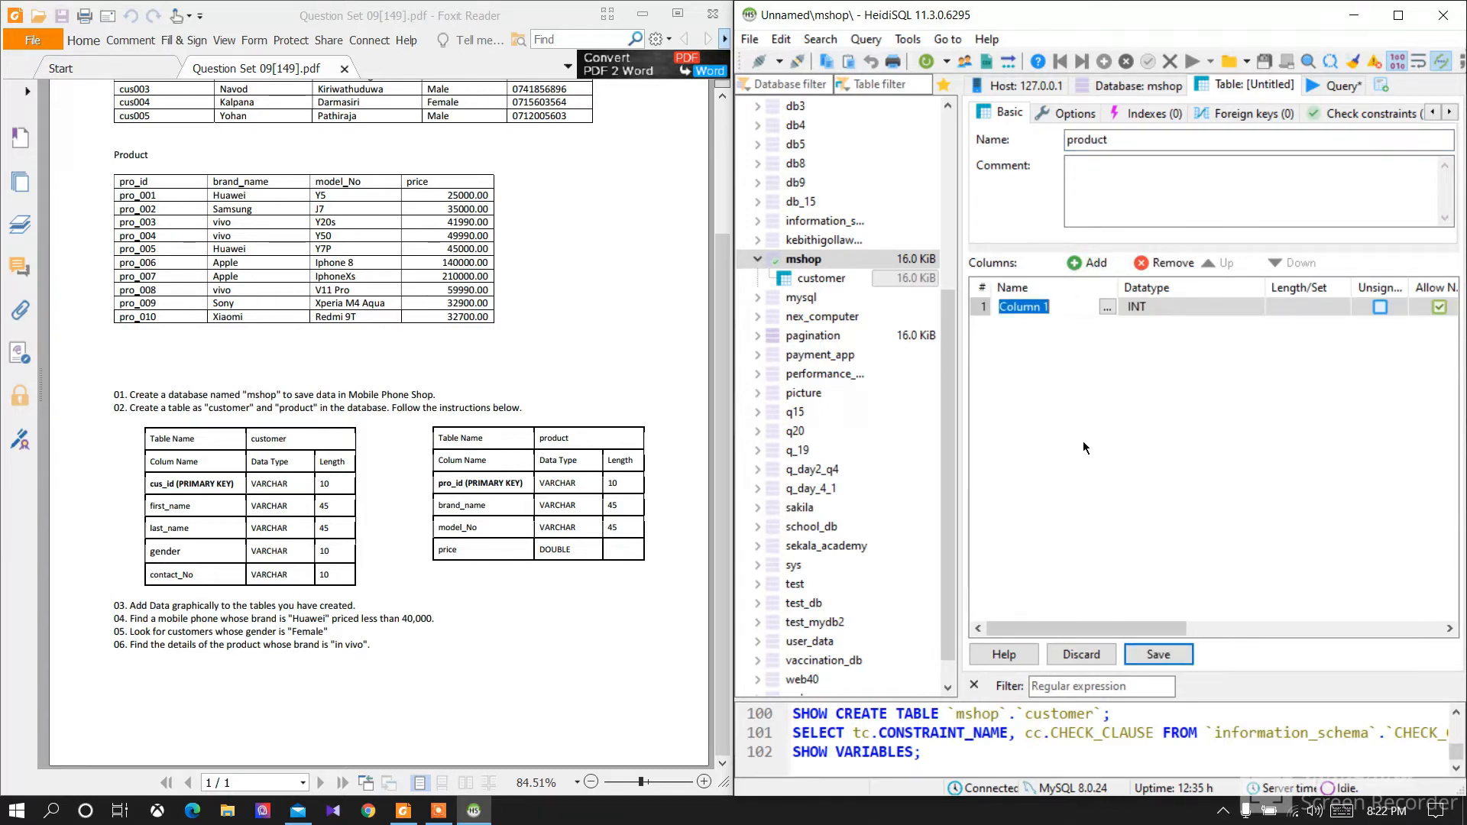
{"action": "type", "text": "pro_id"}
{"action": "left_click", "coordinate": [1154, 305]}
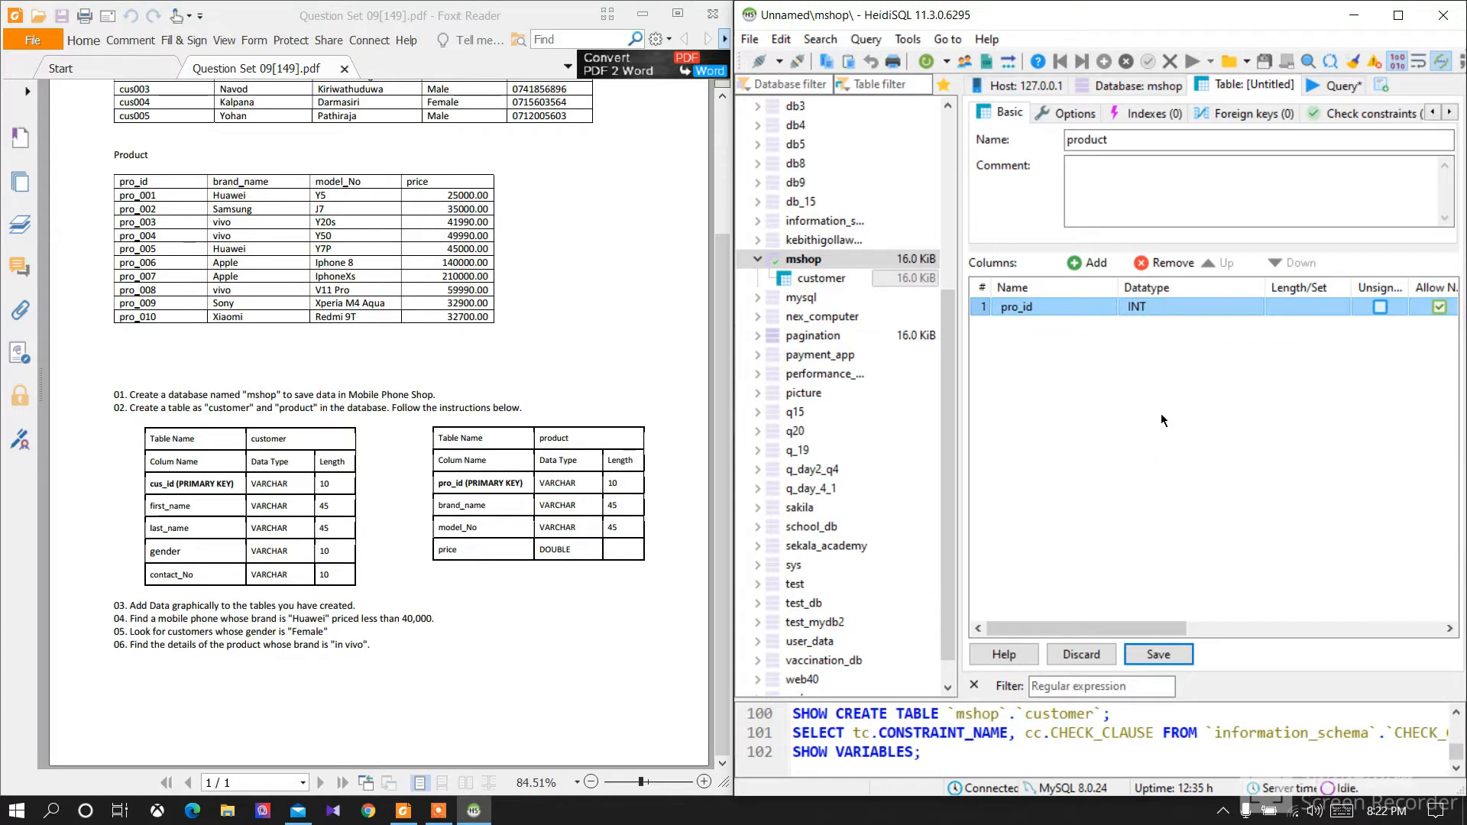
{"action": "left_click", "coordinate": [1172, 309]}
{"action": "key", "text": "v"}
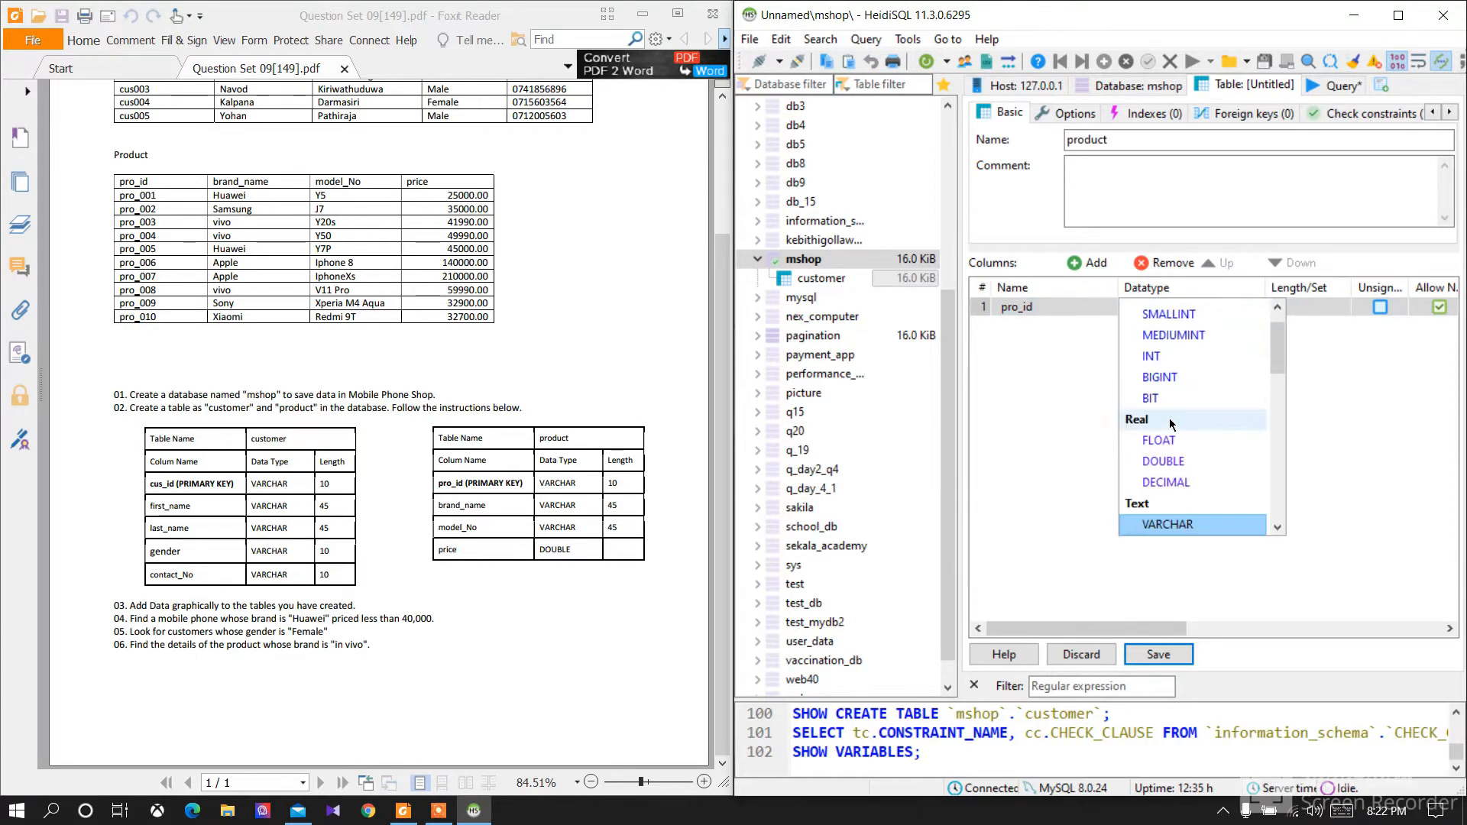
{"action": "key", "text": "Return"}
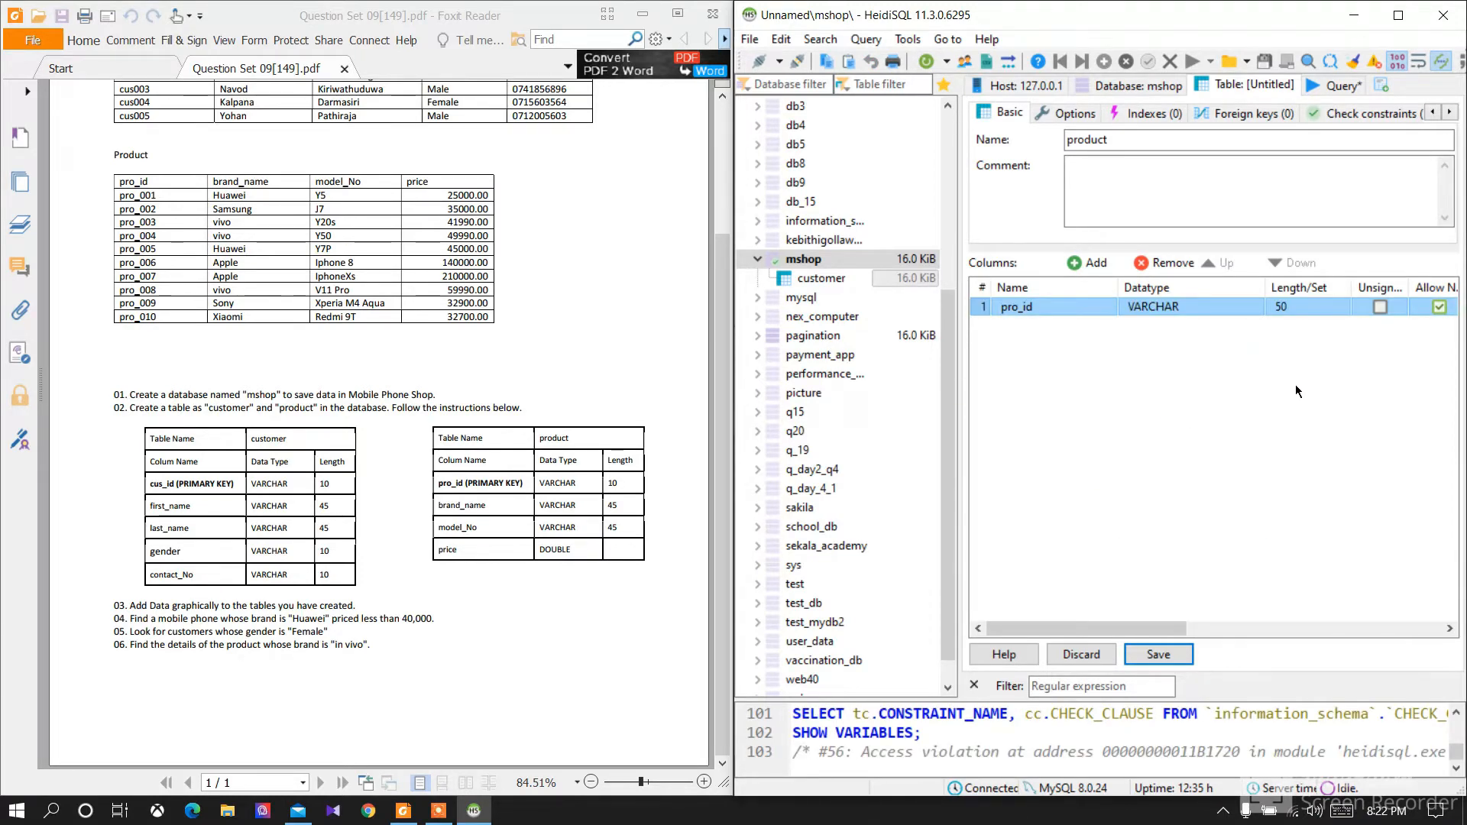
{"action": "left_click", "coordinate": [1308, 309]}
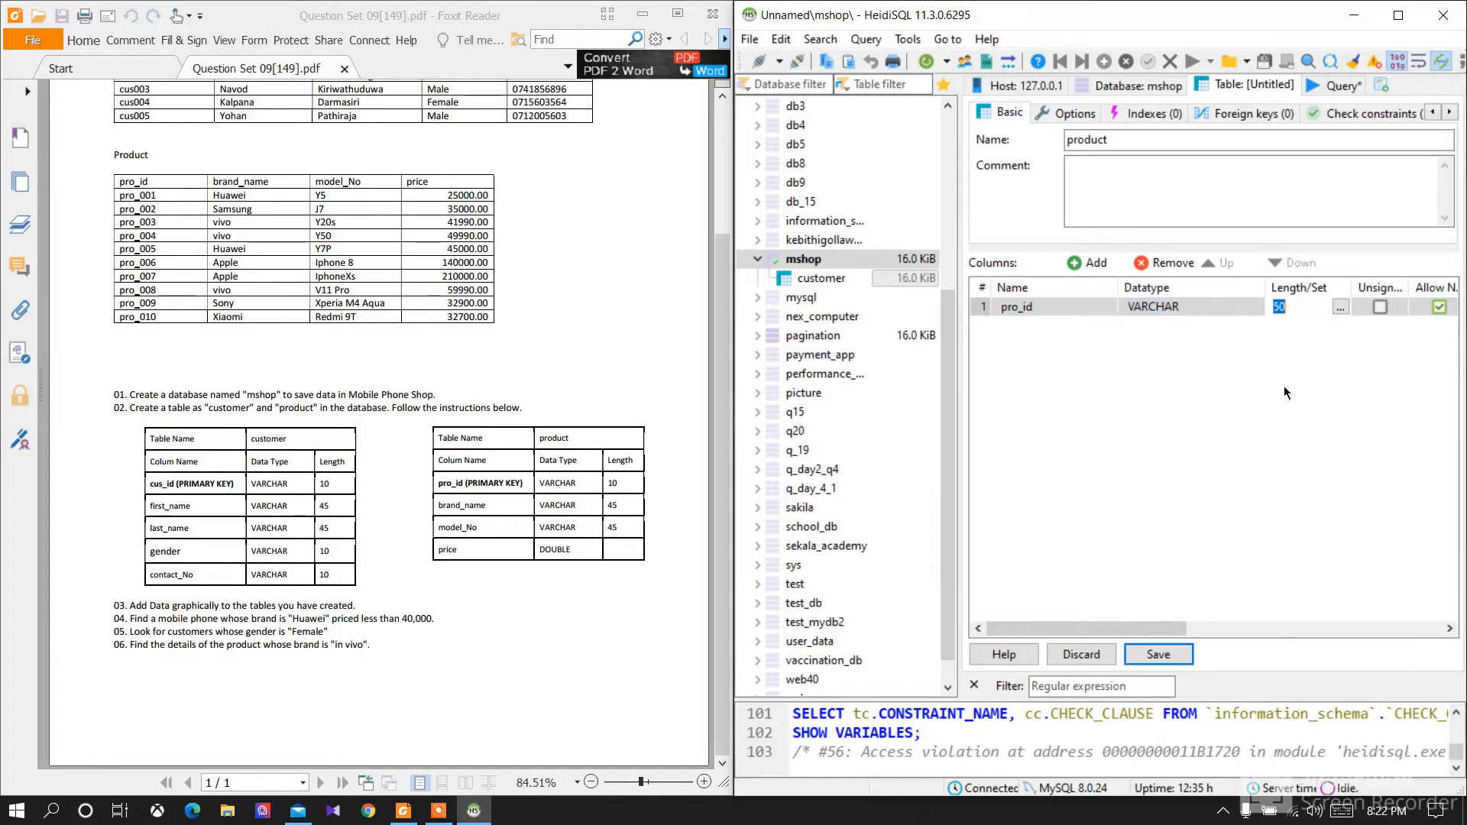
Step: Set pro_id length to 10 and add a brand_name column of length 45
{"action": "type", "text": "10"}
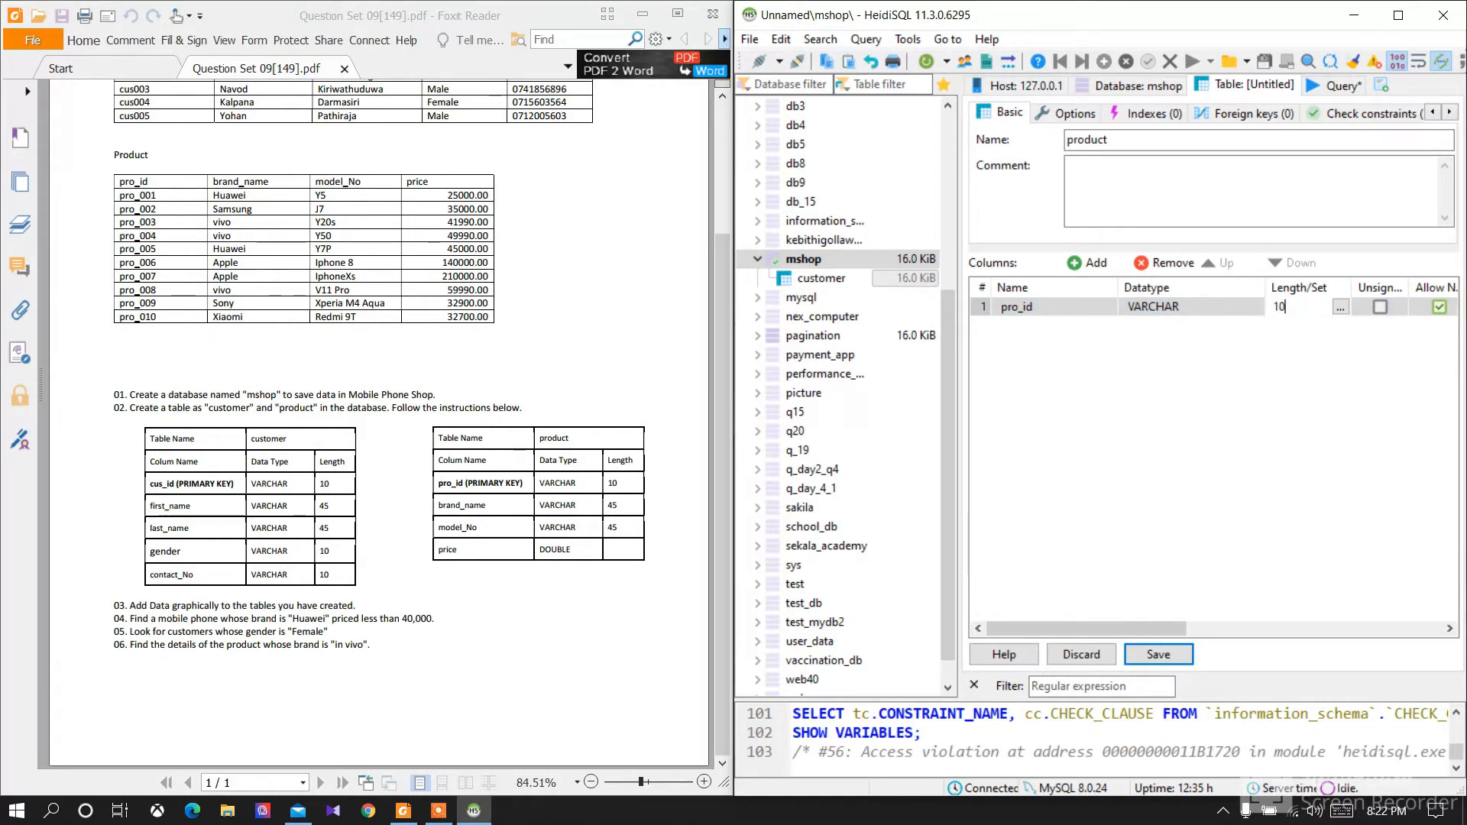
{"action": "left_click", "coordinate": [1087, 263]}
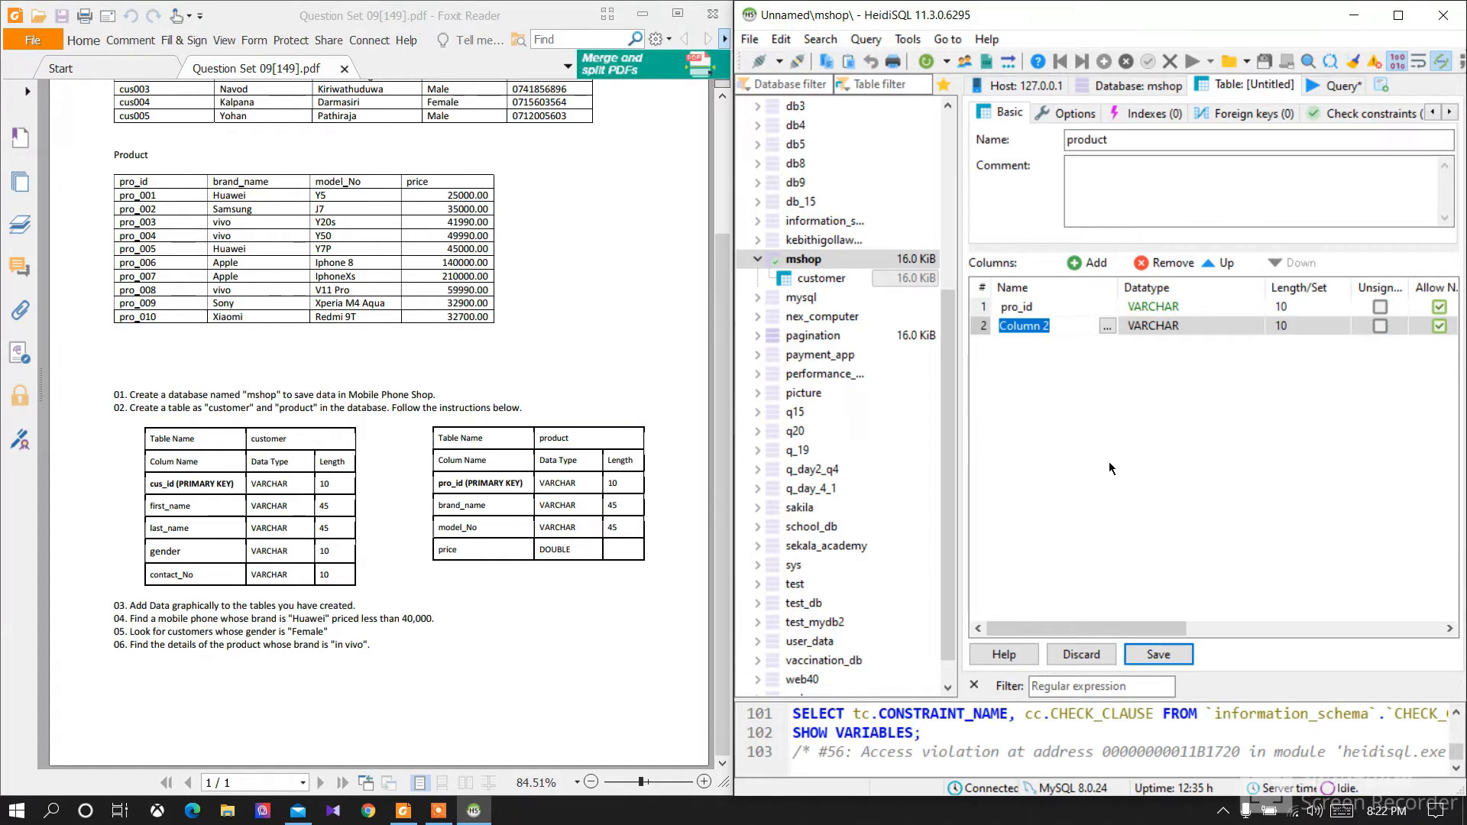
{"action": "type", "text": "brand_name"}
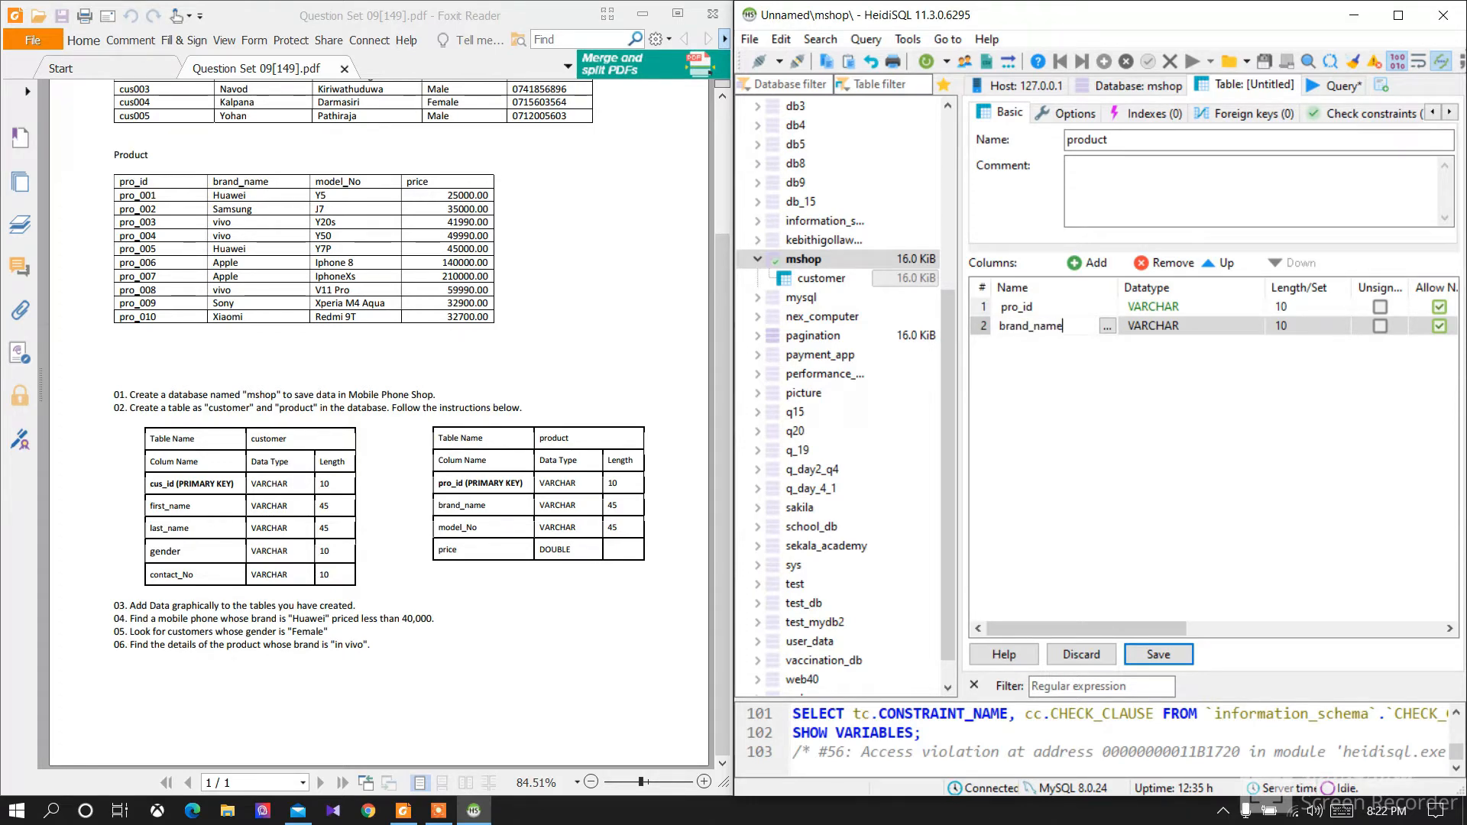
{"action": "left_click", "coordinate": [1283, 327]}
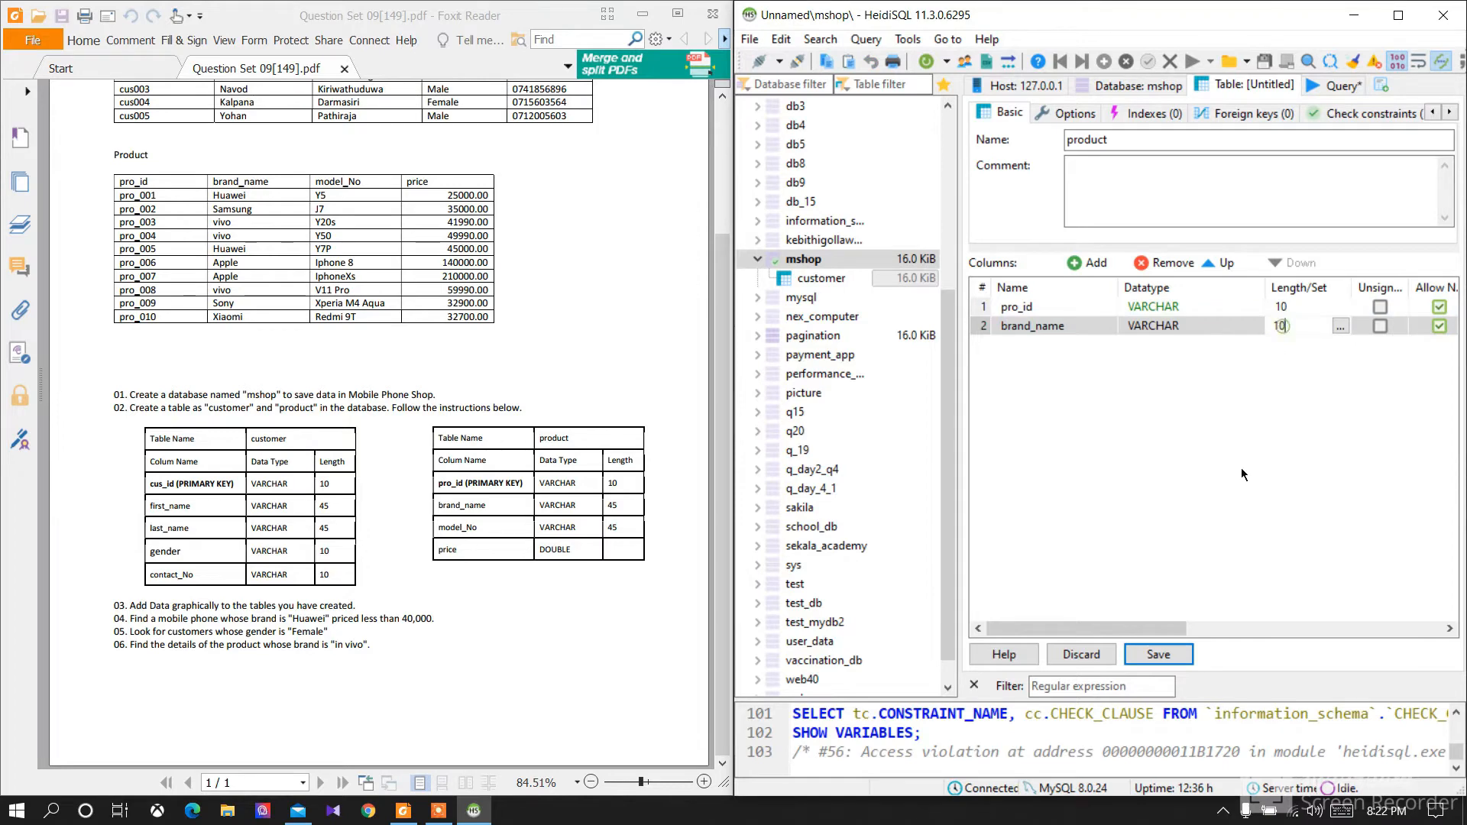
{"action": "key", "text": "BackSpace"}
{"action": "key", "text": "BackSpace"}
{"action": "type", "text": "45"}
Step: Add a model_no column and a price column of type DOUBLE
{"action": "left_click", "coordinate": [1090, 263]}
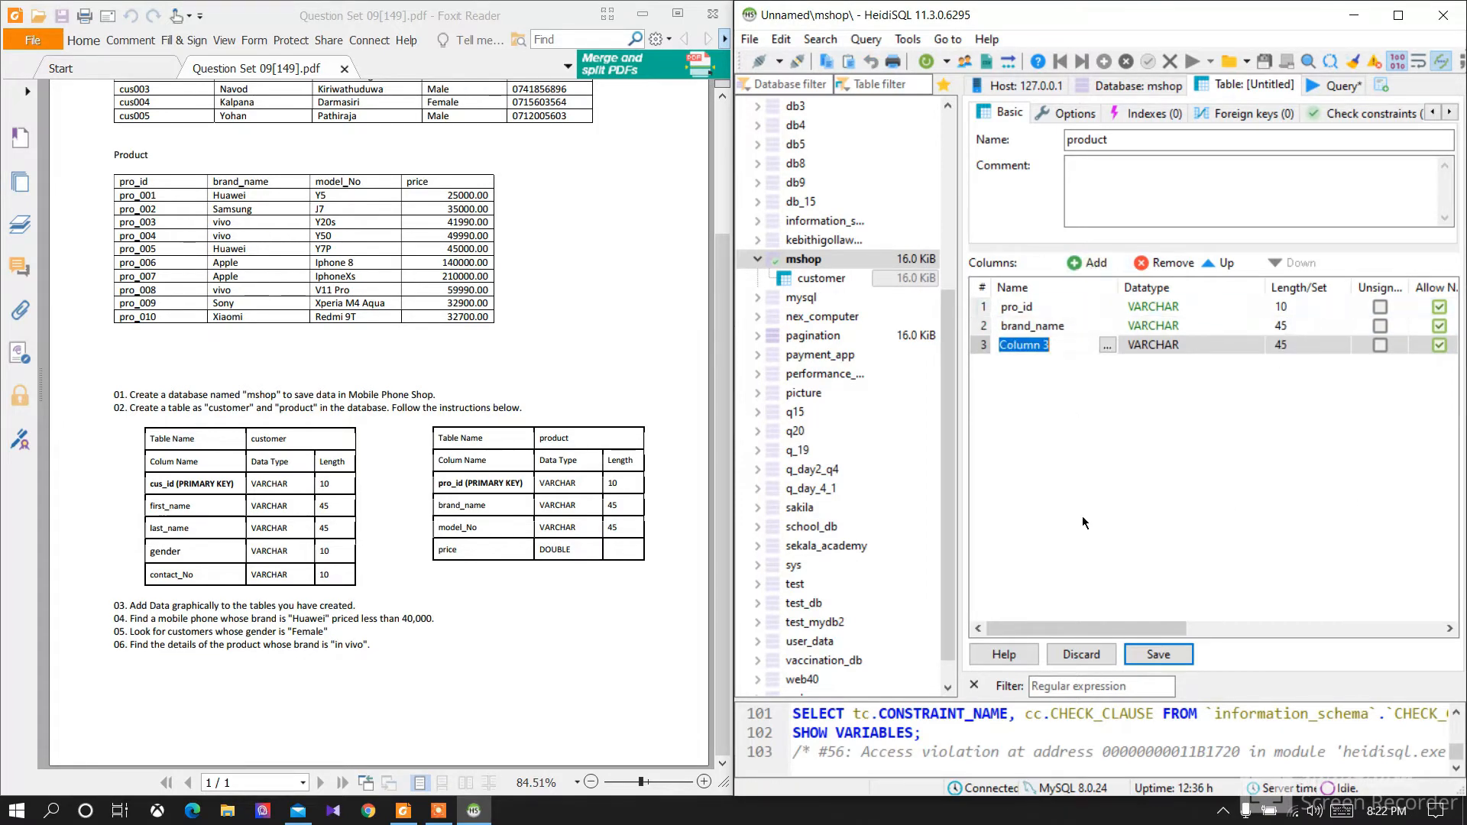
{"action": "type", "text": "model"}
{"action": "type", "text": "_no"}
{"action": "left_click", "coordinate": [1189, 353]}
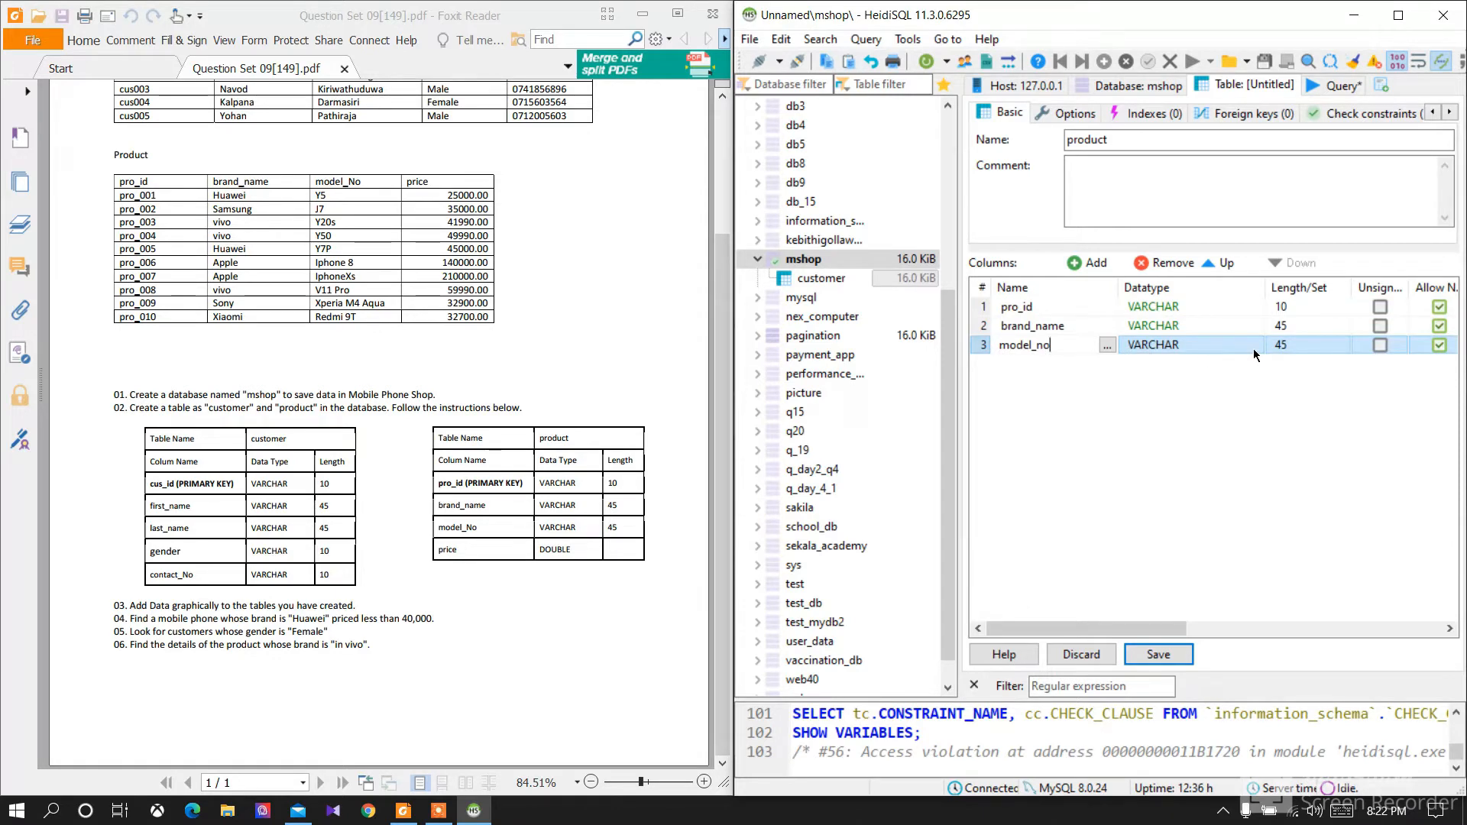
{"action": "left_click", "coordinate": [1087, 262]}
{"action": "type", "text": "price"}
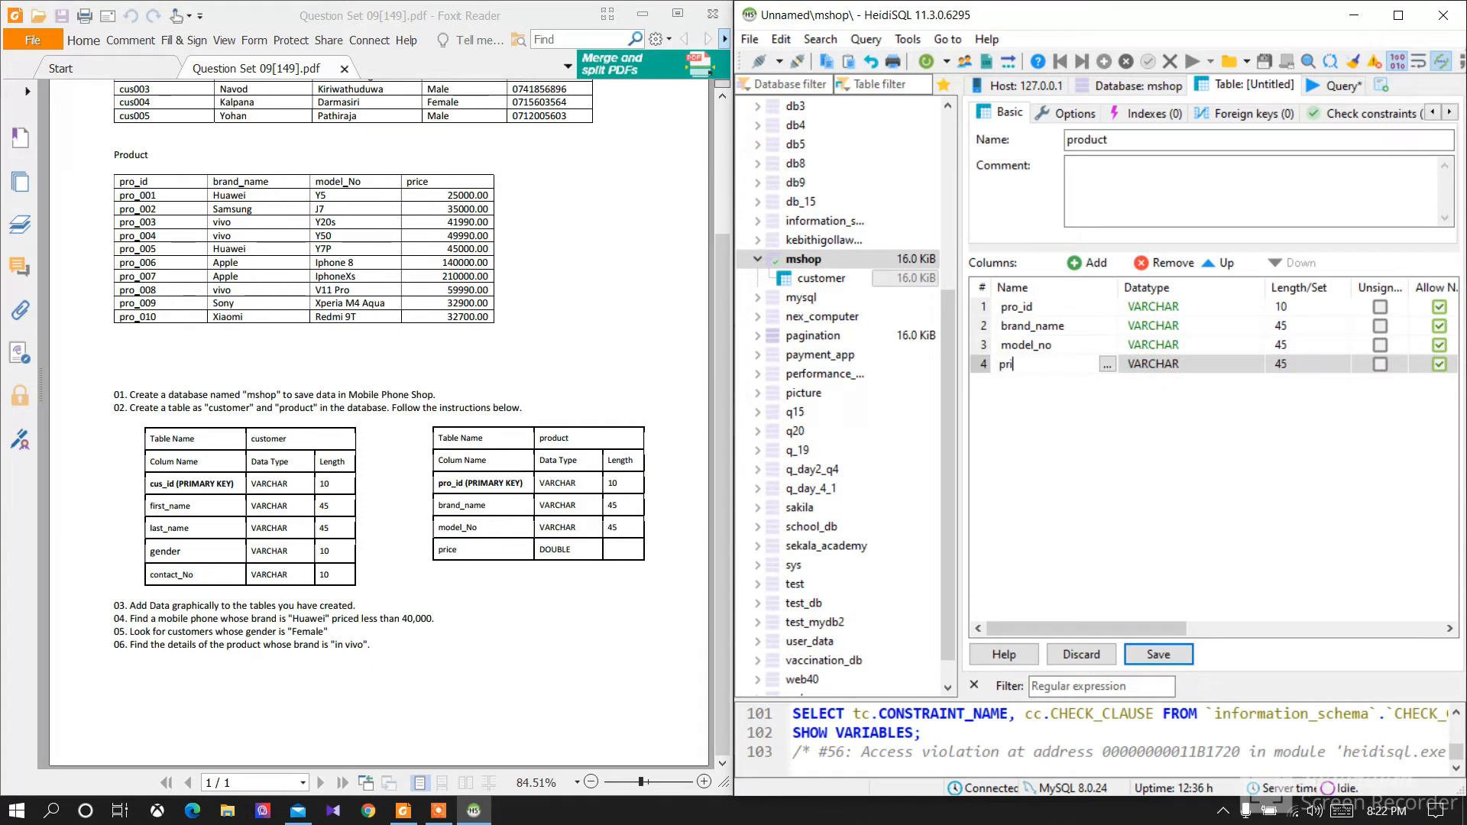
{"action": "left_click", "coordinate": [1157, 367]}
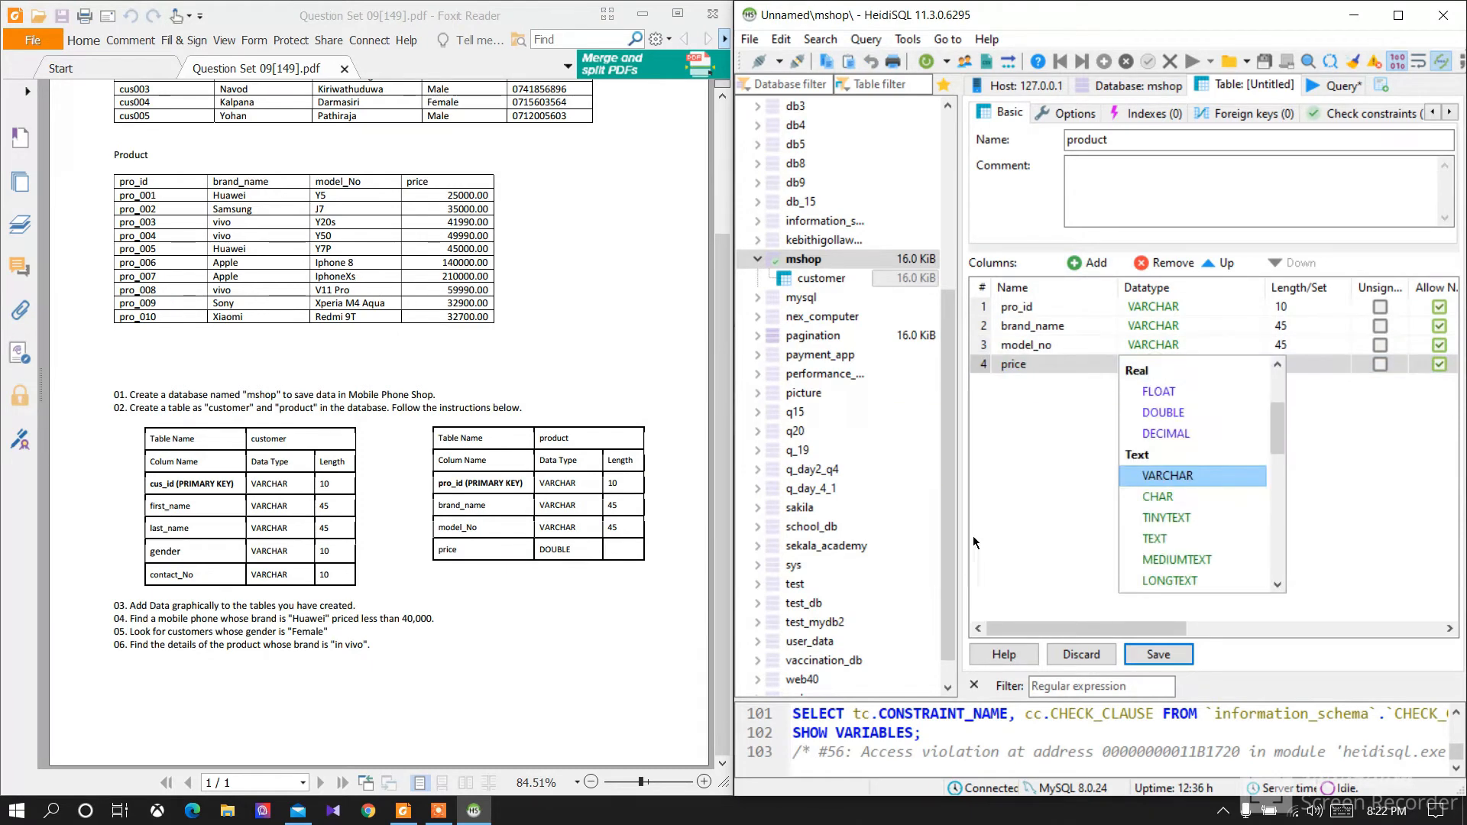
{"action": "type", "text": "do"}
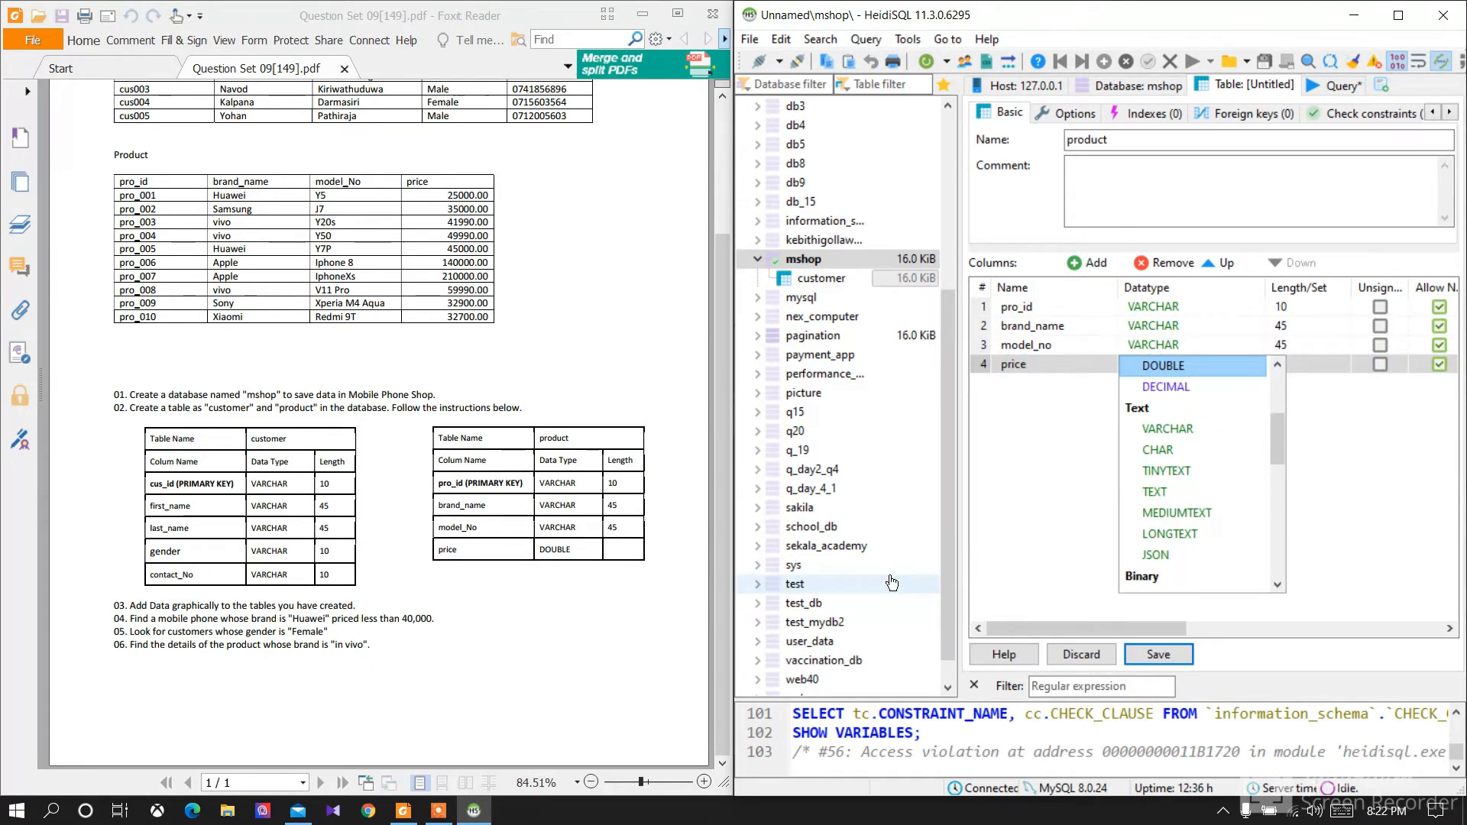
{"action": "key", "text": "Return"}
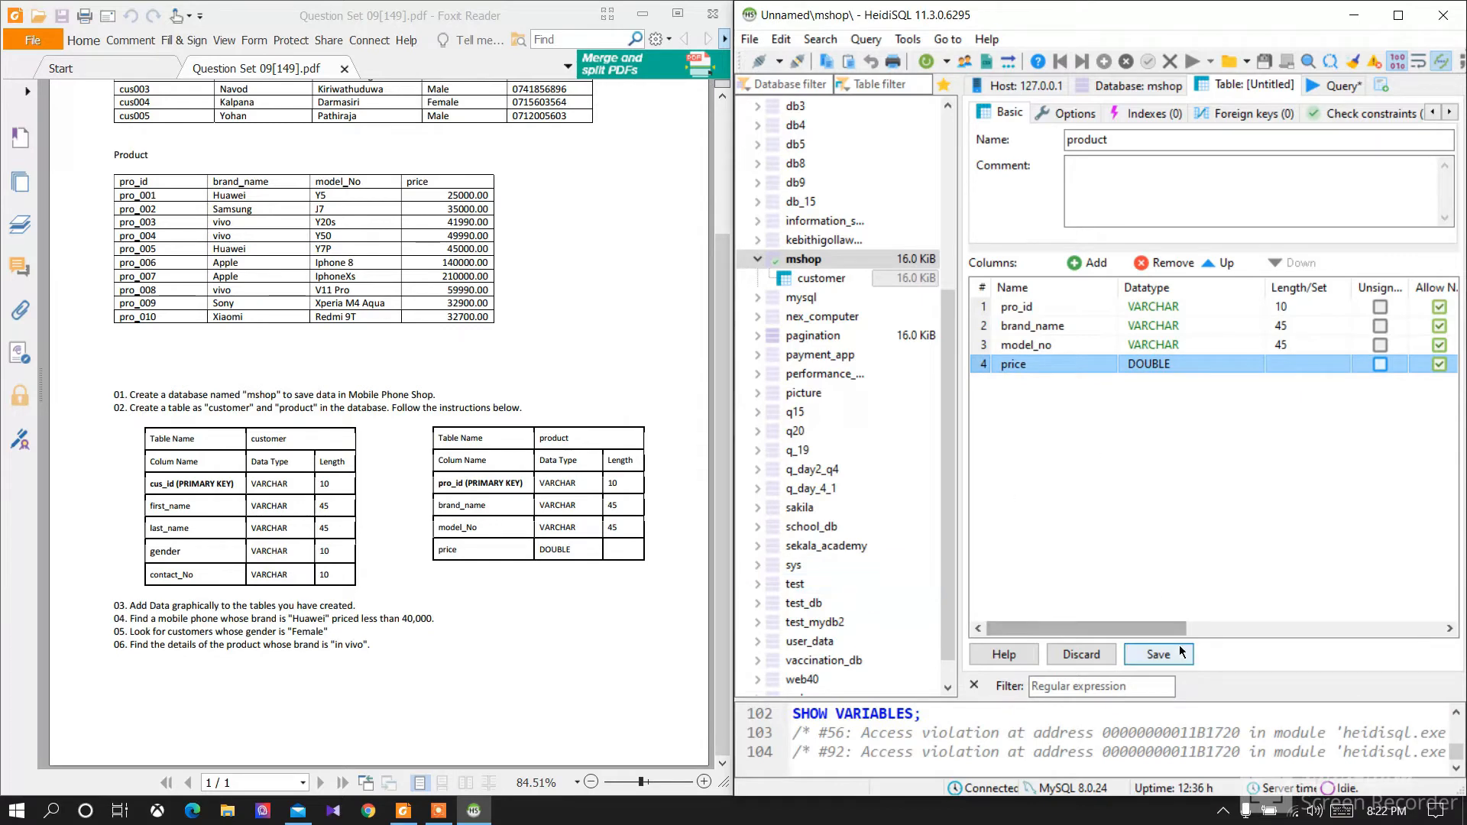
Step: Make pro_id the PRIMARY key and try saving, dismissing the invalid default value error
{"action": "right_click", "coordinate": [1058, 304]}
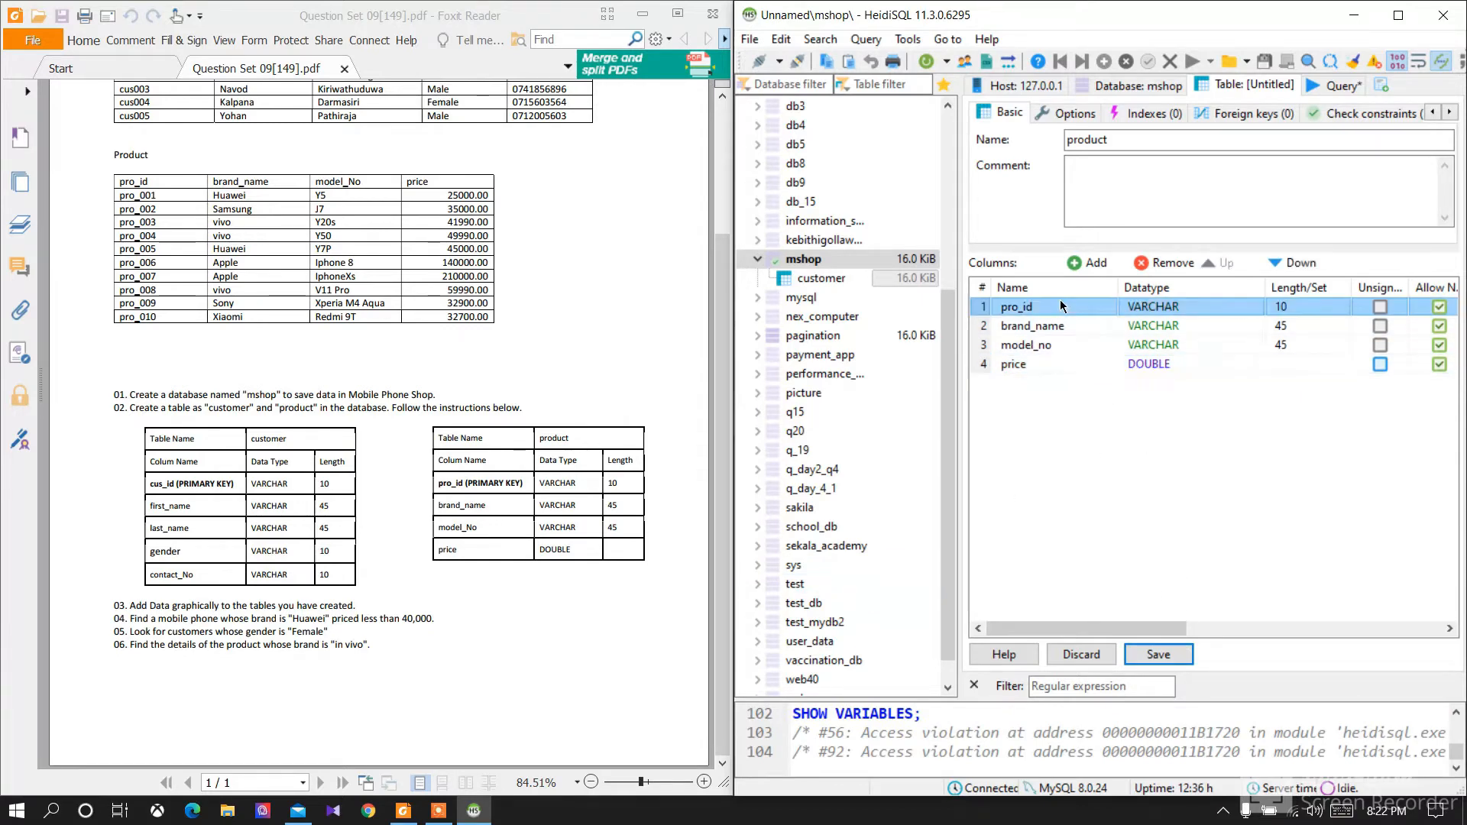
{"action": "mouse_move", "coordinate": [1257, 474]}
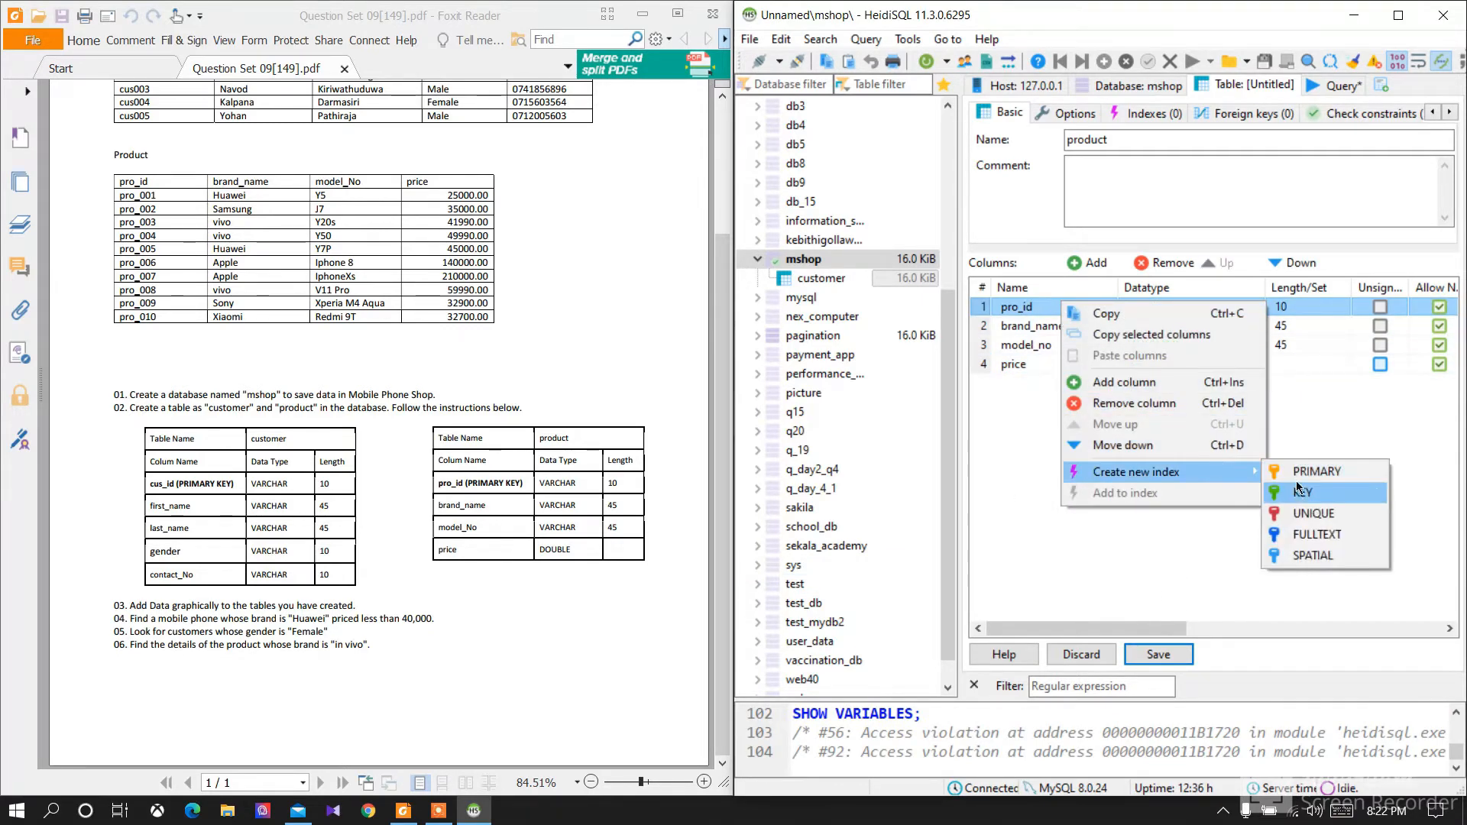
{"action": "left_click", "coordinate": [1314, 471]}
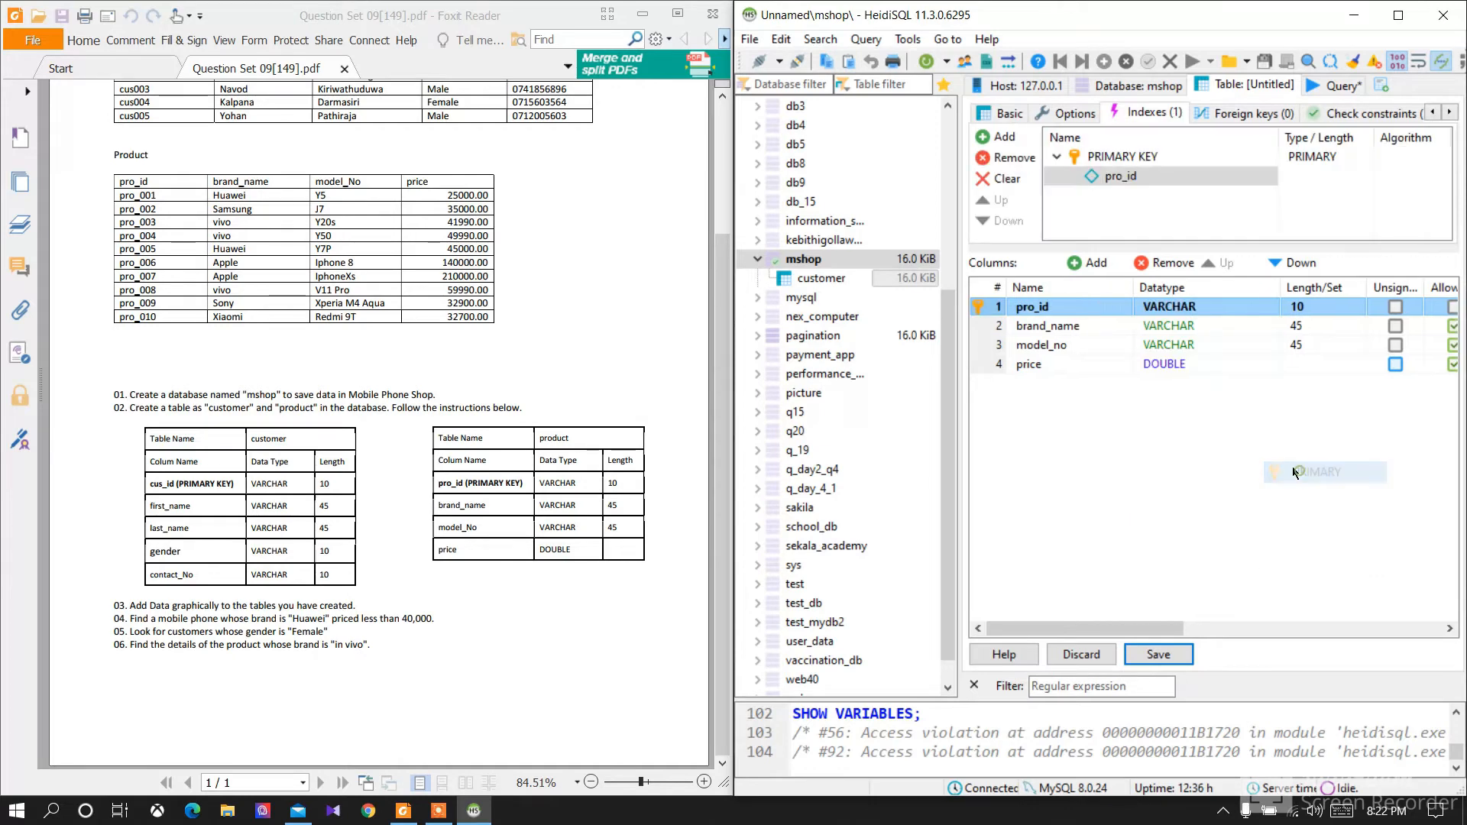
{"action": "left_click", "coordinate": [1167, 654]}
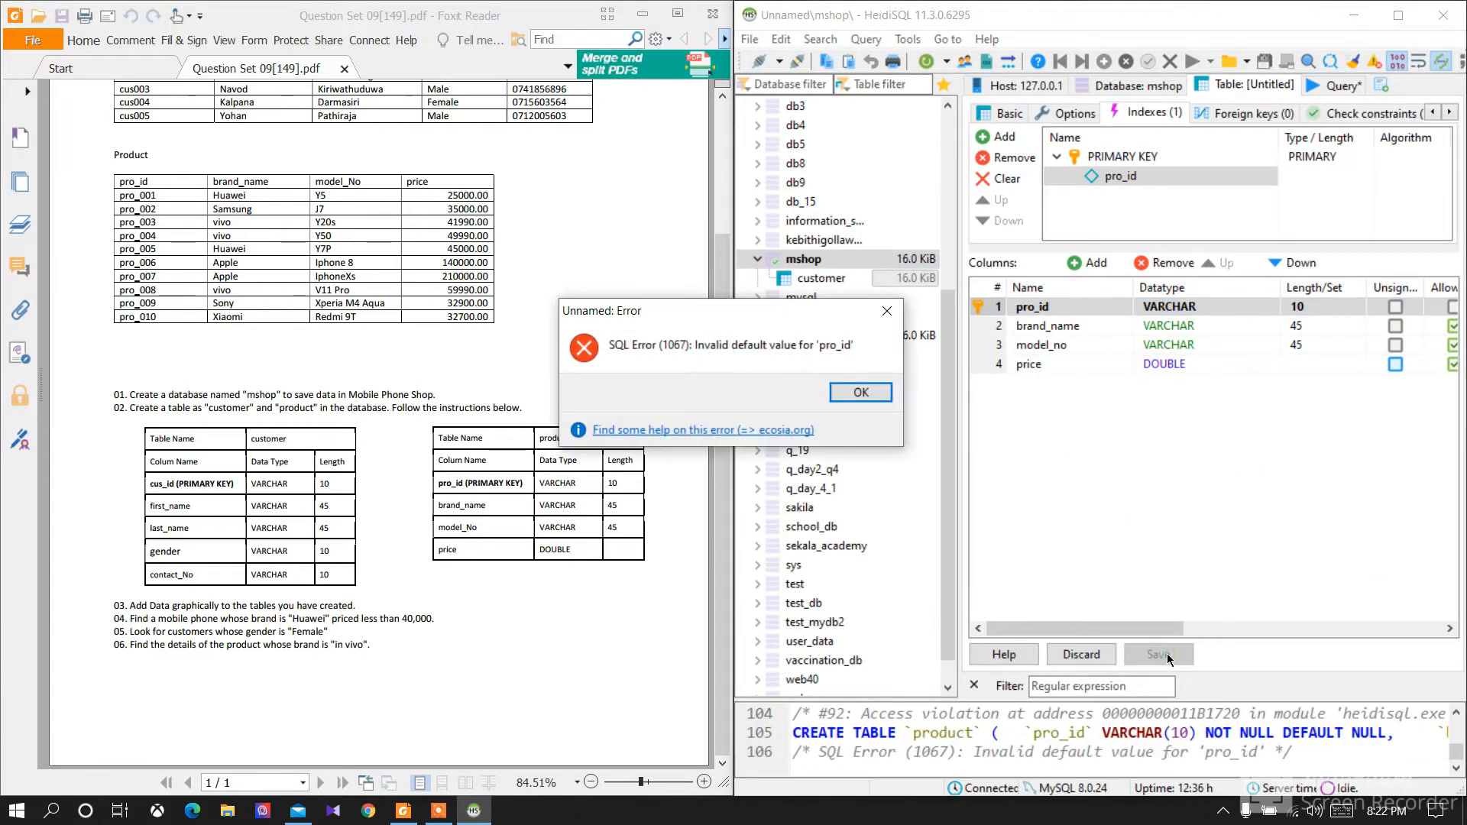
{"action": "left_click", "coordinate": [839, 392]}
{"action": "left_click_drag", "start_coordinate": [1052, 628], "coordinate": [1261, 629]}
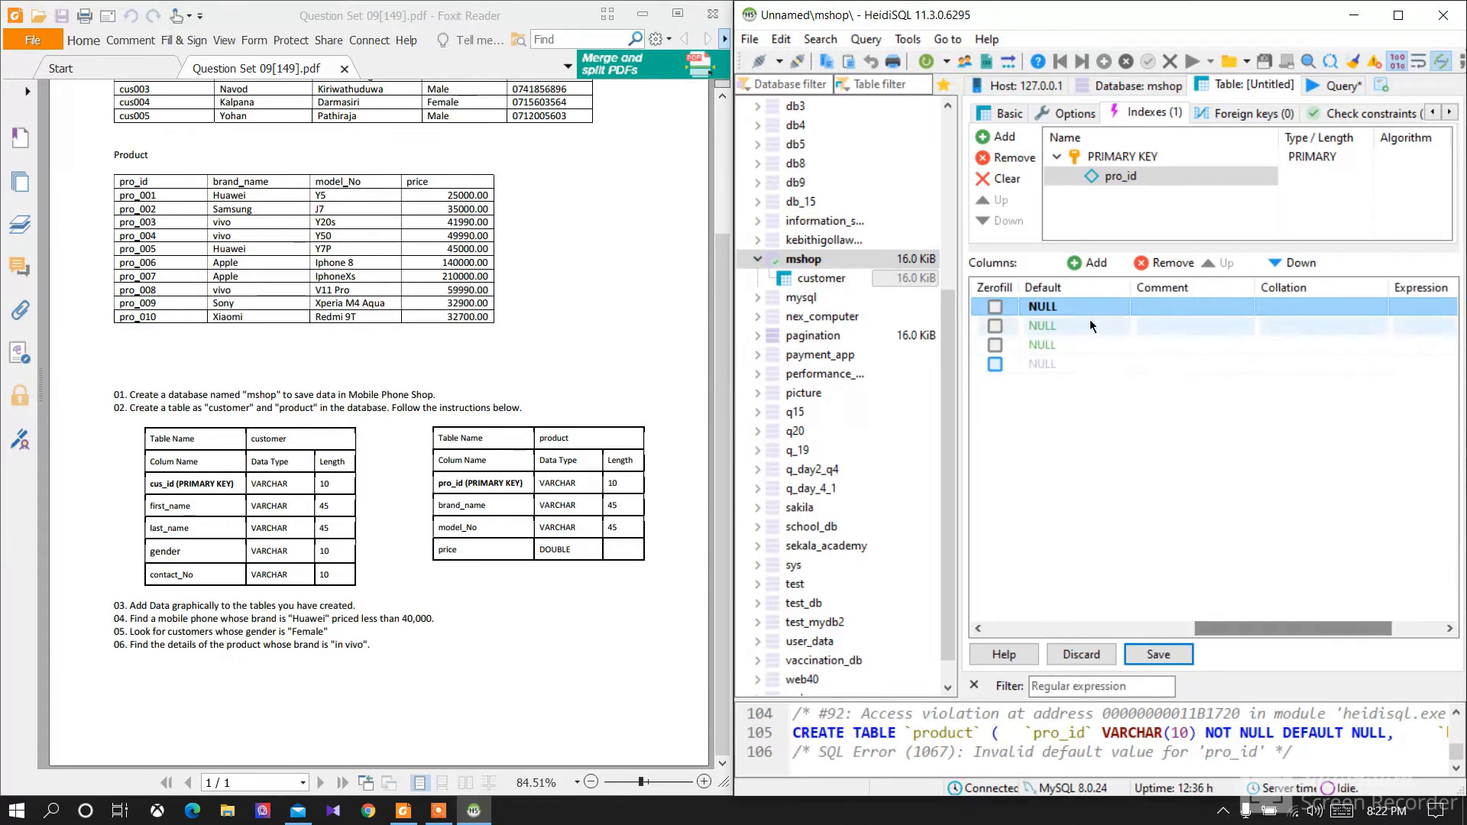
Step: Give pro_id no default value, save the product table, and view its empty data
{"action": "right_click", "coordinate": [1065, 306]}
{"action": "left_click", "coordinate": [1031, 302]}
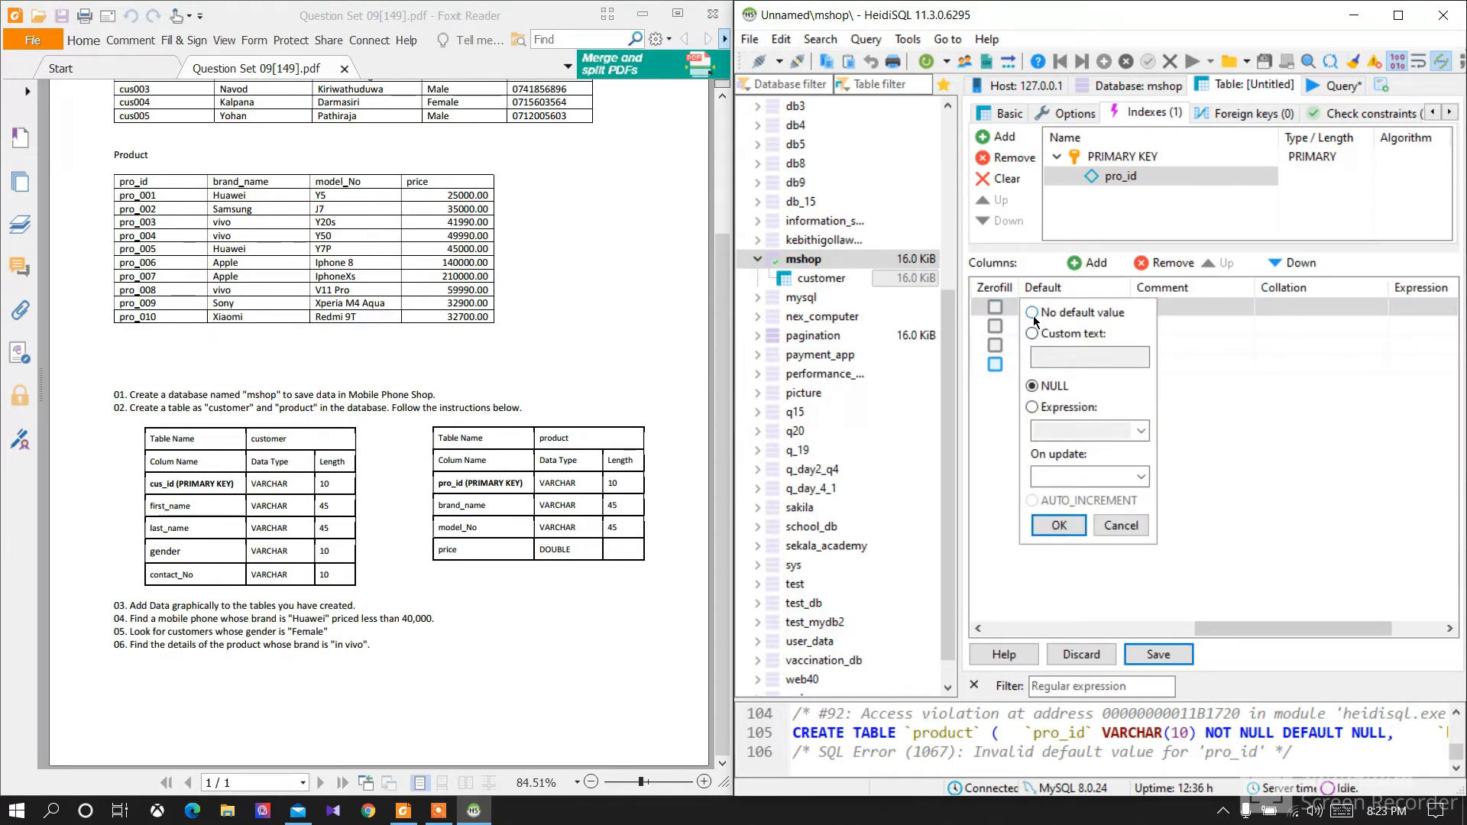
{"action": "left_click", "coordinate": [1033, 313]}
{"action": "left_click", "coordinate": [1156, 656]}
{"action": "left_click", "coordinate": [1154, 657]}
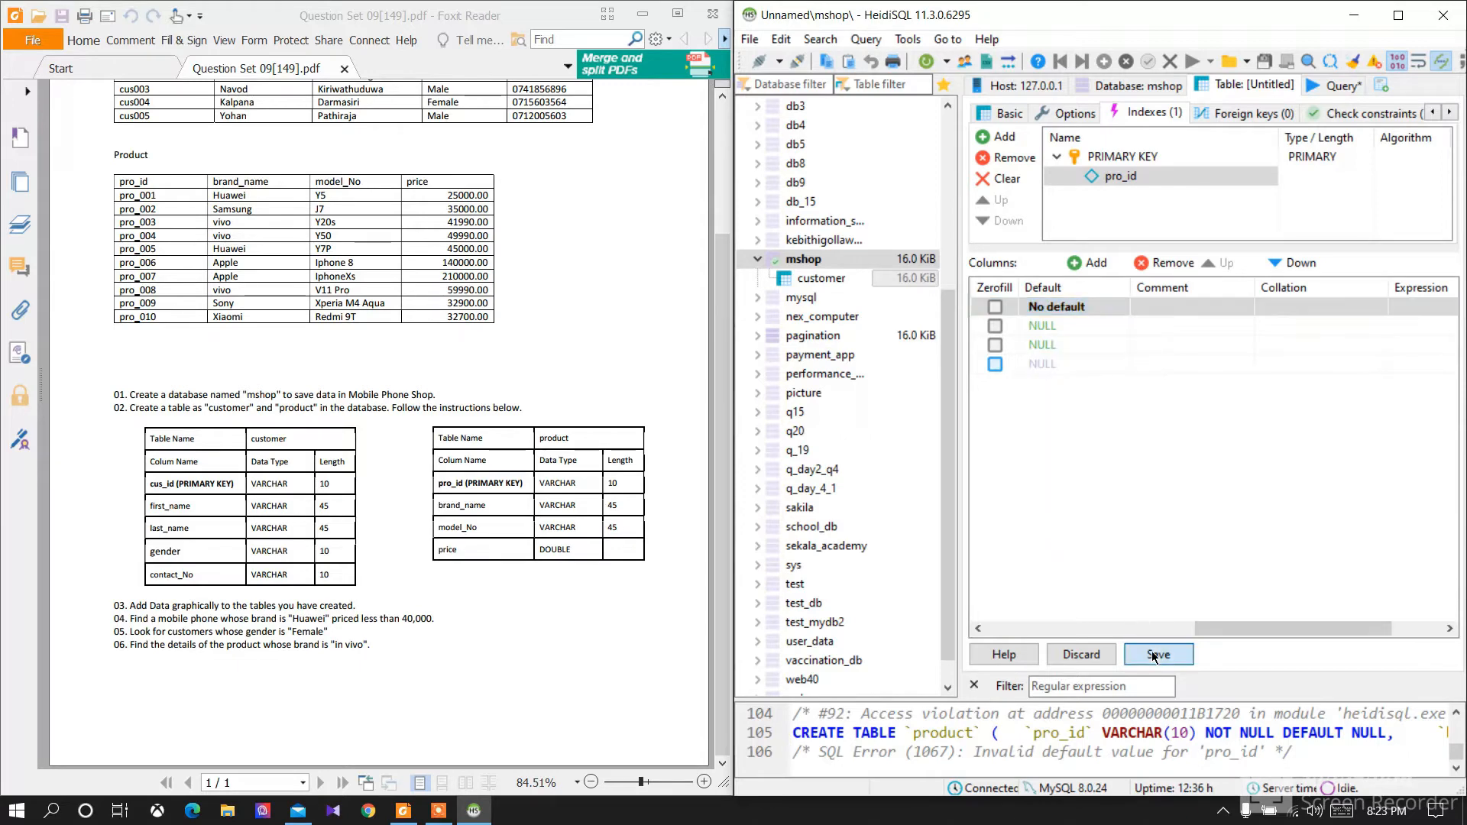
{"action": "left_click", "coordinate": [1334, 88]}
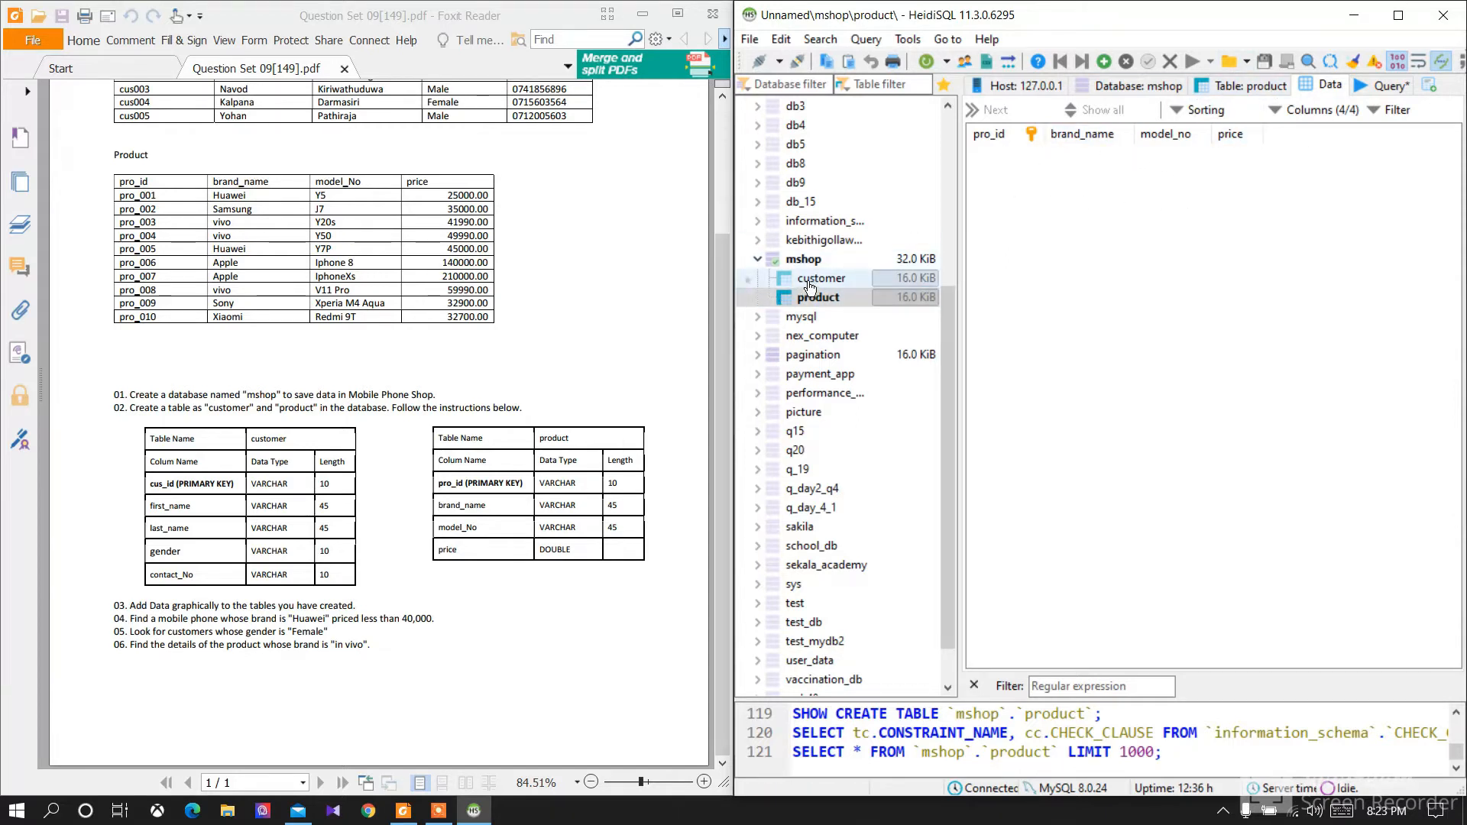
{"action": "scroll", "coordinate": [479, 435], "scroll_direction": "up", "scroll_amount": 3}
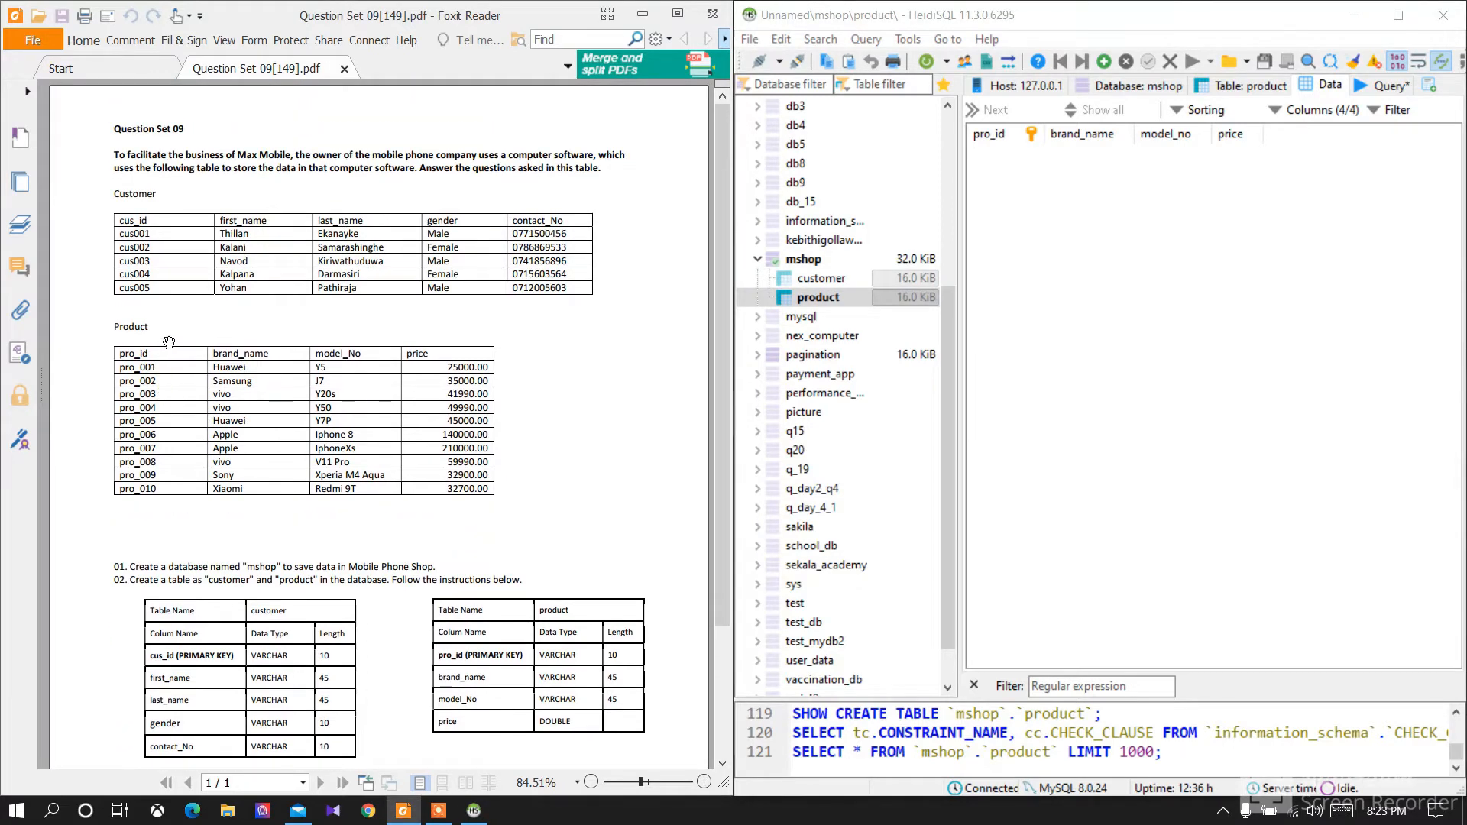
Step: Insert and post the product row pro_001, Huawei, Y5, 25000 in the Data grid
{"action": "scroll", "coordinate": [169, 341], "scroll_direction": "up", "scroll_amount": 2}
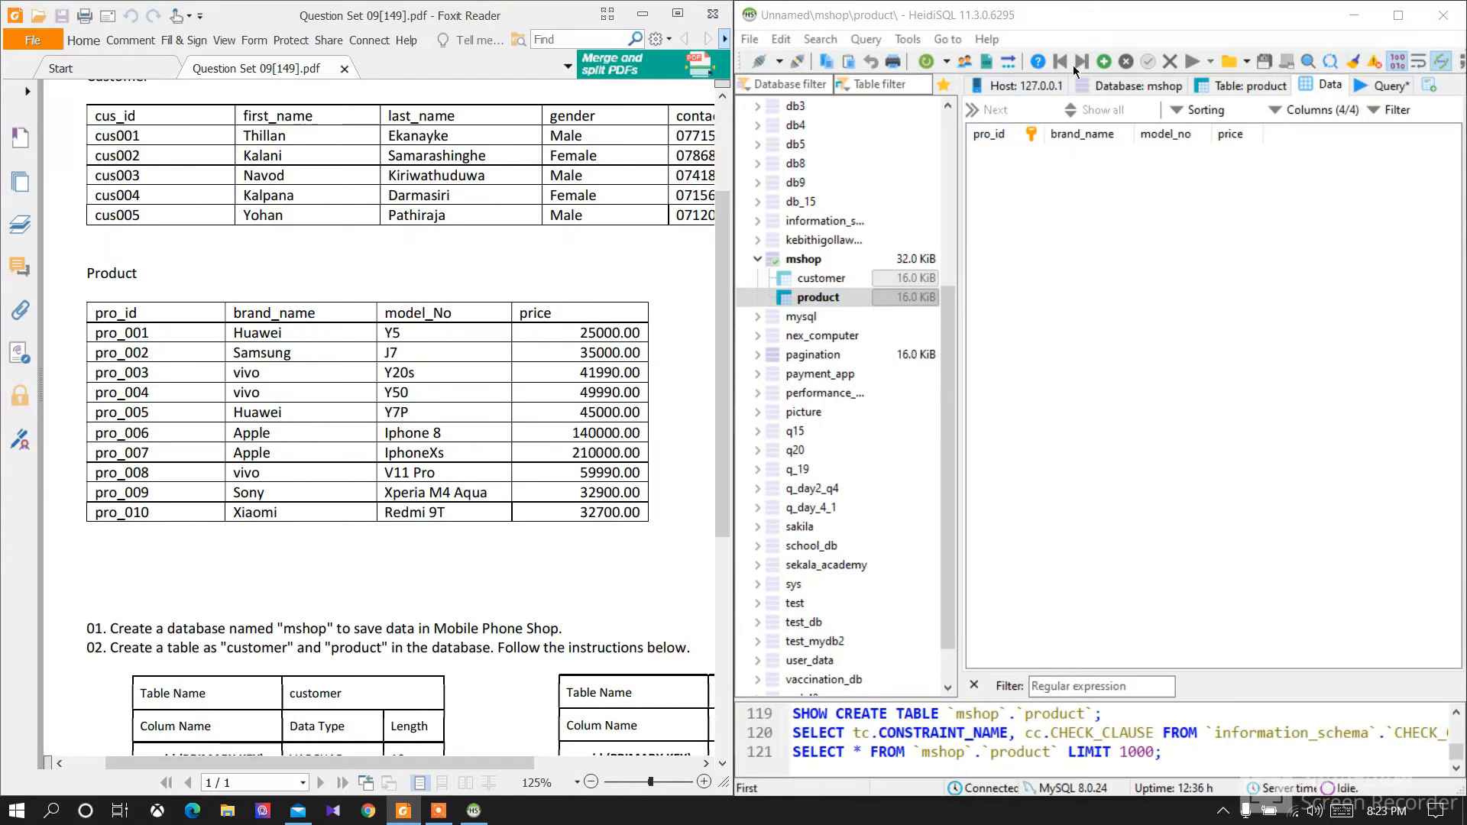
{"action": "left_click", "coordinate": [1104, 61]}
{"action": "left_click", "coordinate": [1006, 150]}
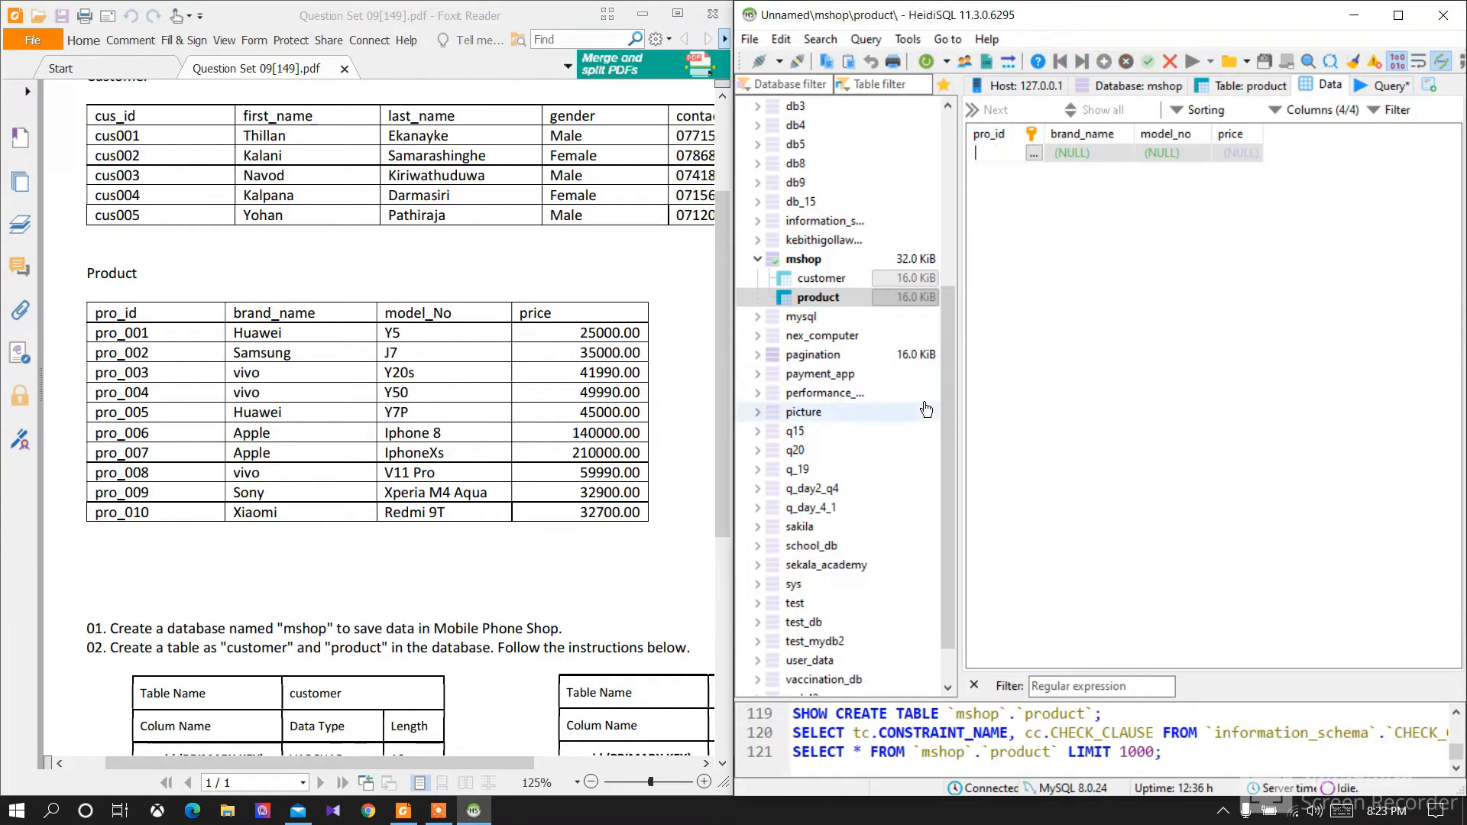
{"action": "type", "text": "pro_001"}
{"action": "key", "text": "Tab"}
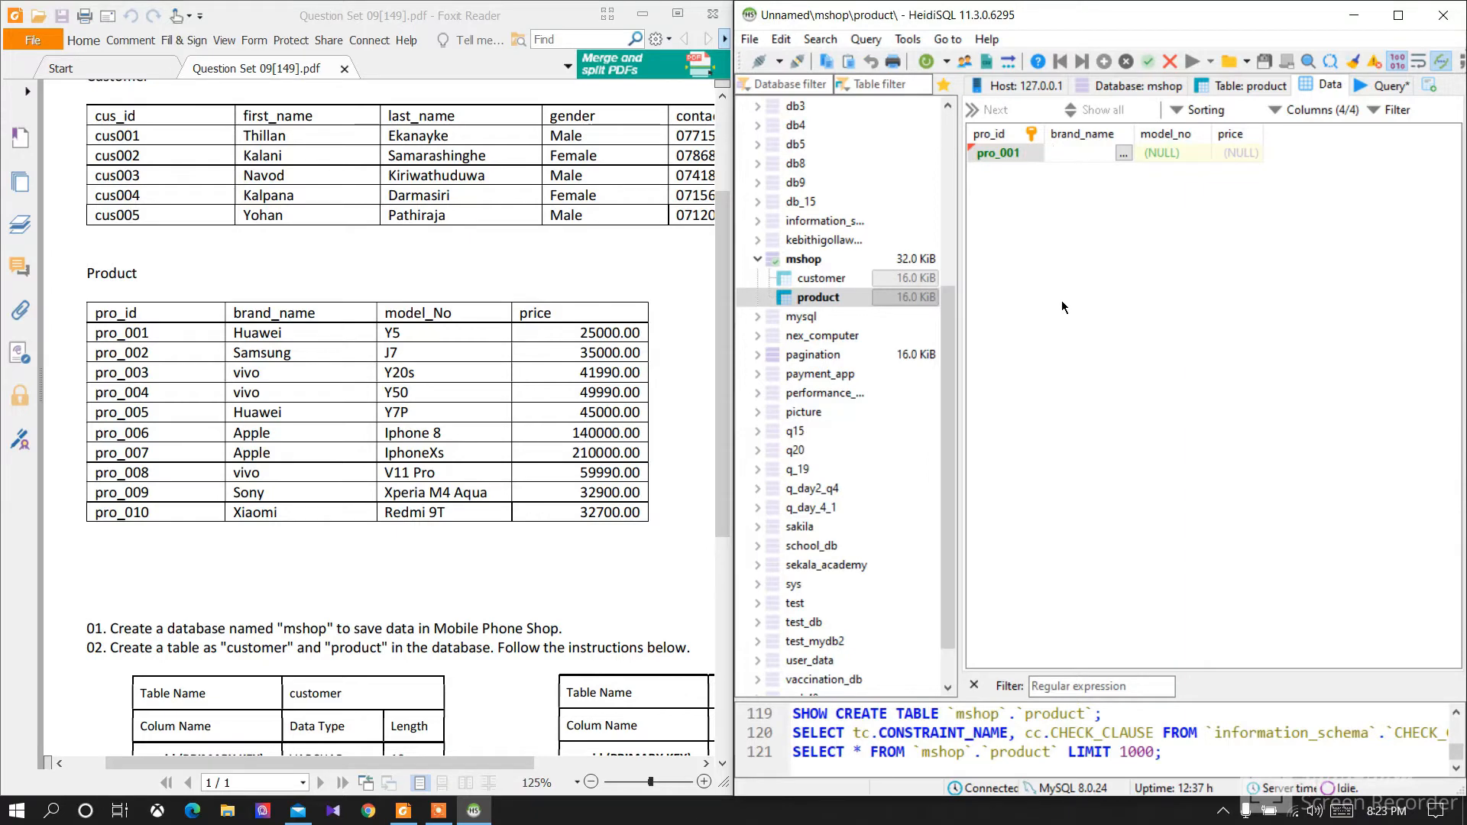
{"action": "type", "text": "Huawei"}
{"action": "key", "text": "Tab"}
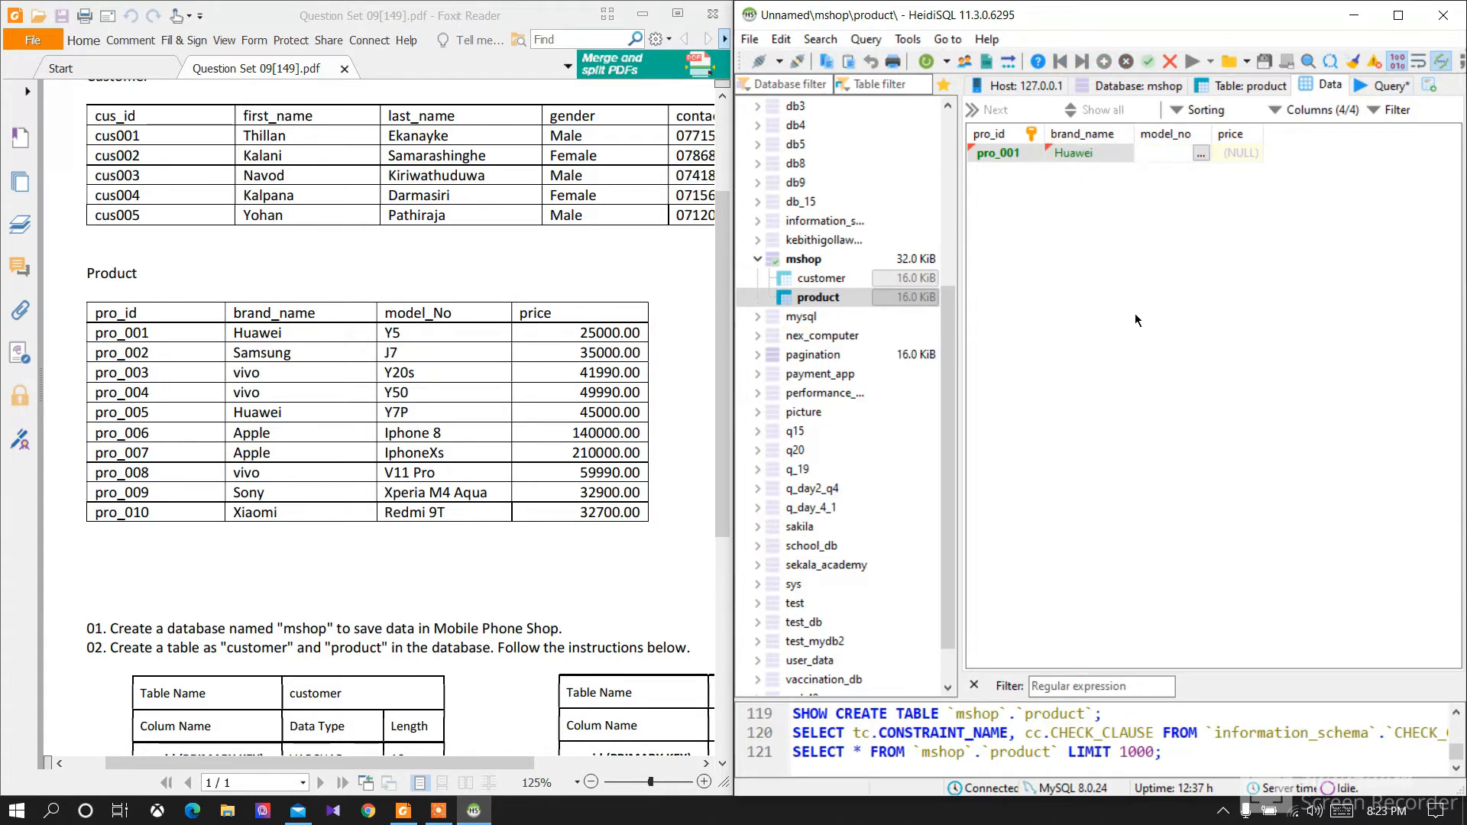
{"action": "type", "text": "Y5"}
{"action": "key", "text": "Tab"}
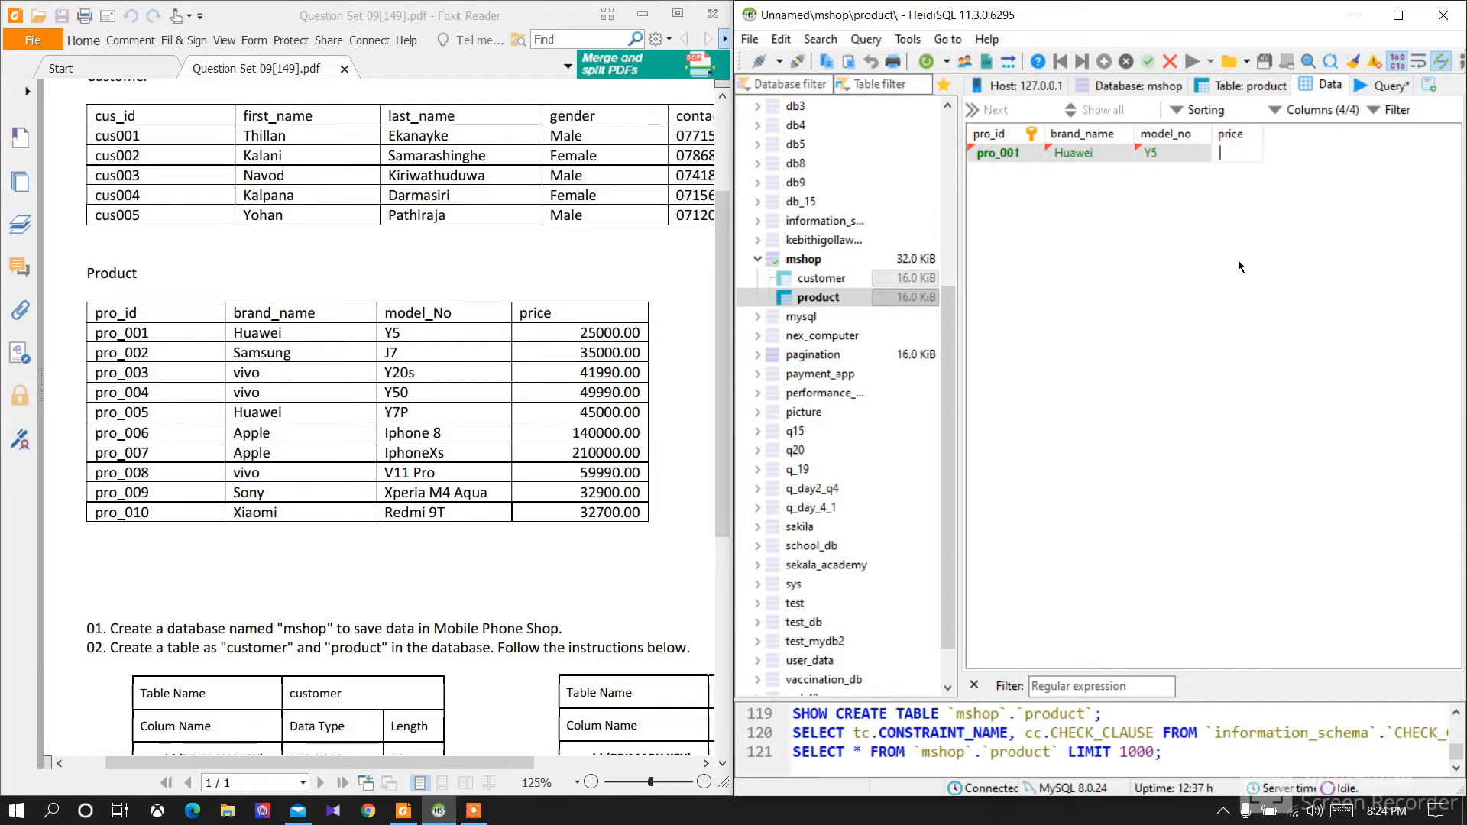
{"action": "type", "text": "25000"}
{"action": "left_click", "coordinate": [1242, 268]}
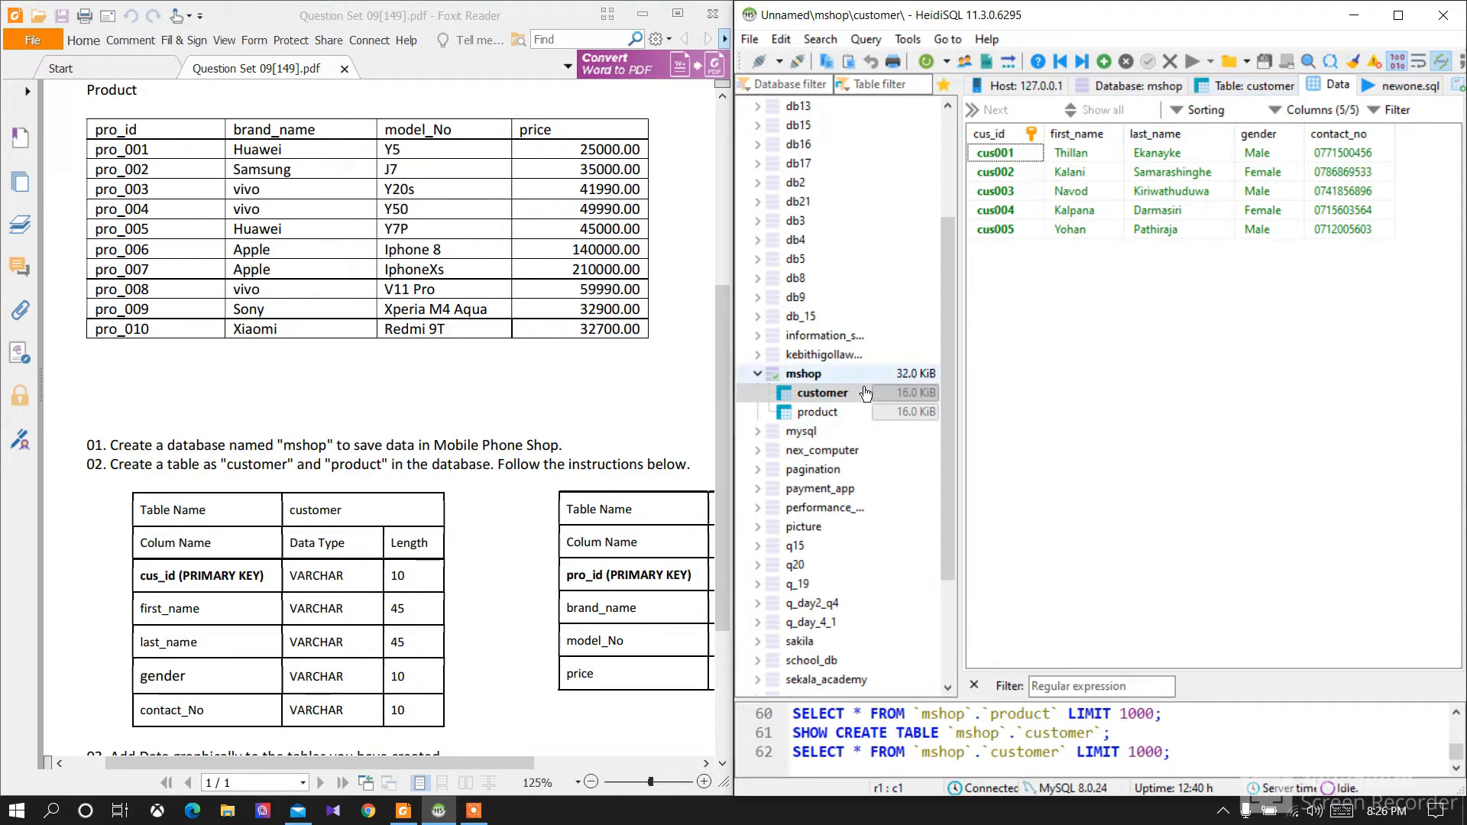
Step: Confirm the product table lists pro_001 through pro_010, then switch to the newone.sql script
{"action": "left_click", "coordinate": [857, 414]}
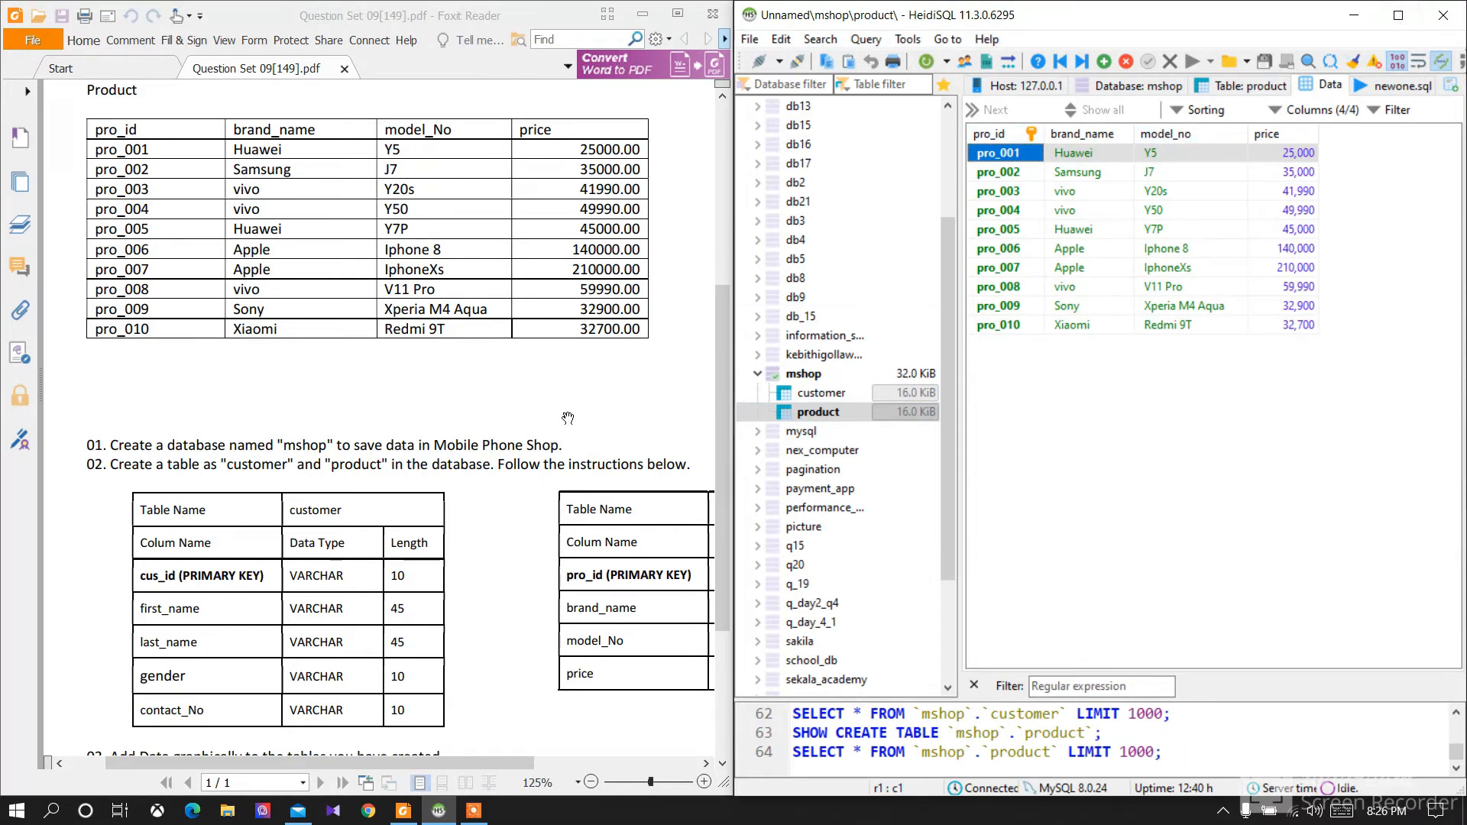
{"action": "left_click_drag", "start_coordinate": [563, 405], "coordinate": [571, 157]}
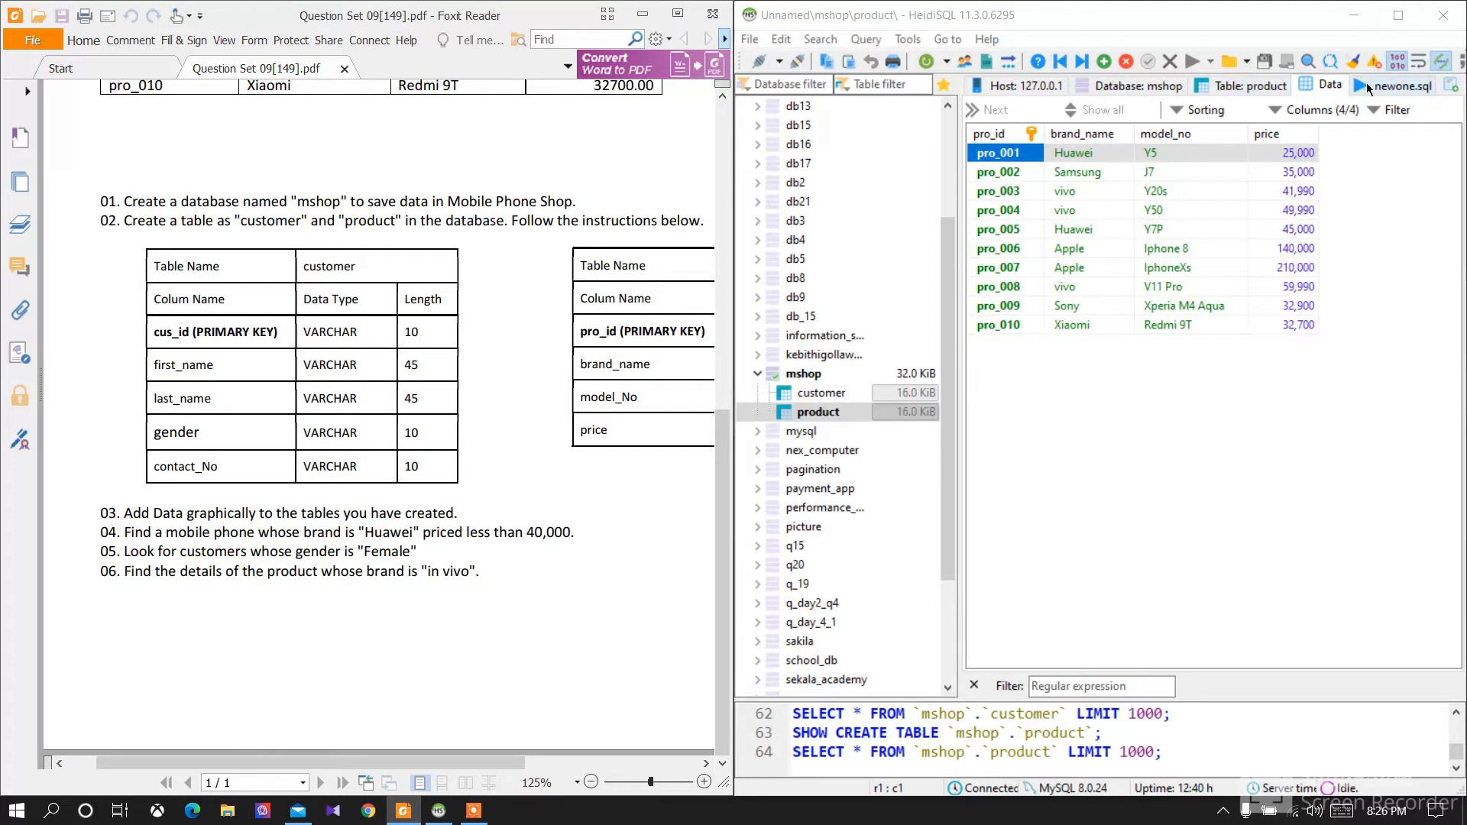
{"action": "left_click", "coordinate": [1396, 87]}
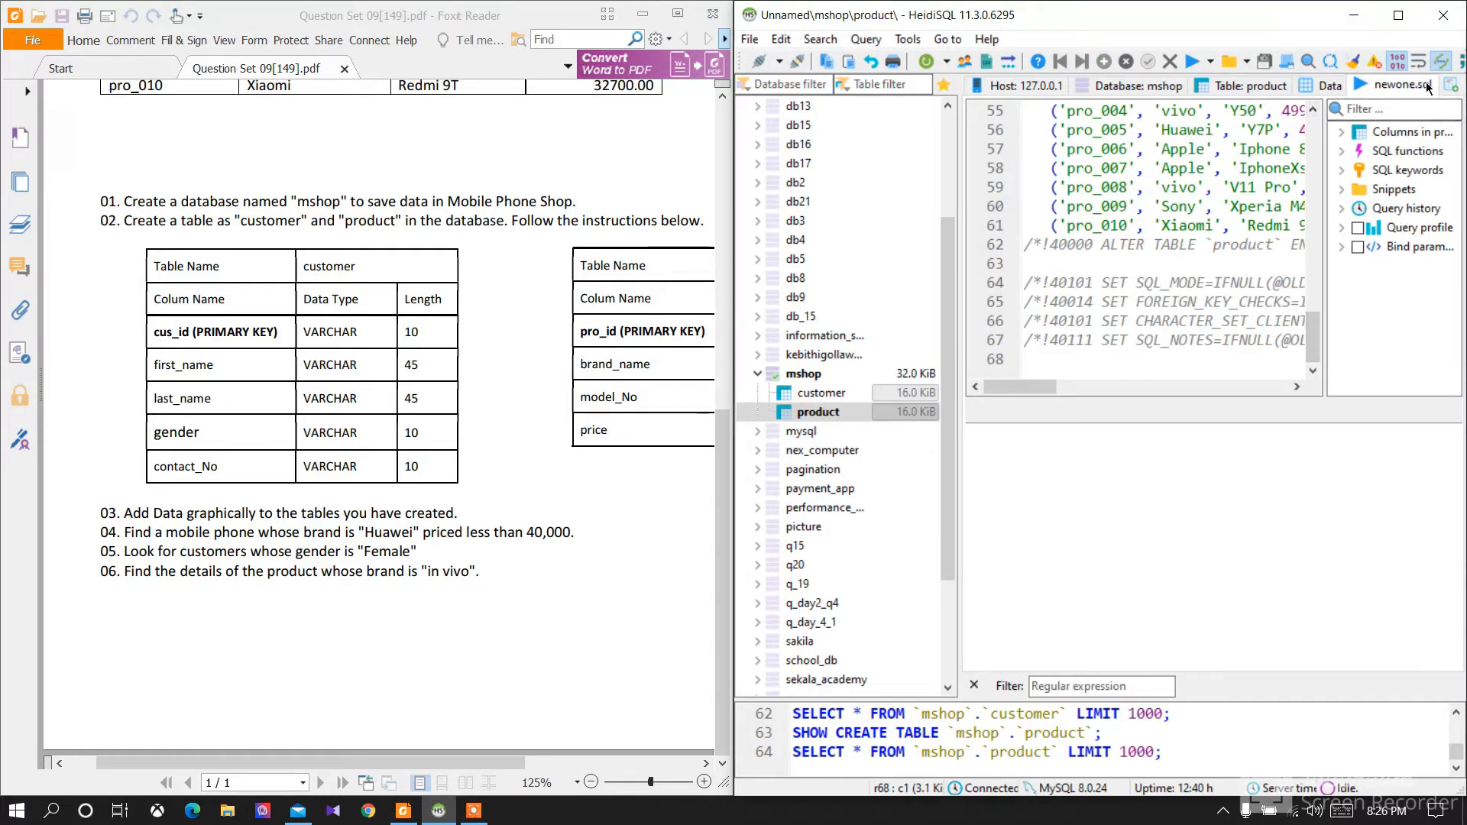
Step: Open a new blank query tab in HeidiSQL
{"action": "right_click", "coordinate": [1430, 89]}
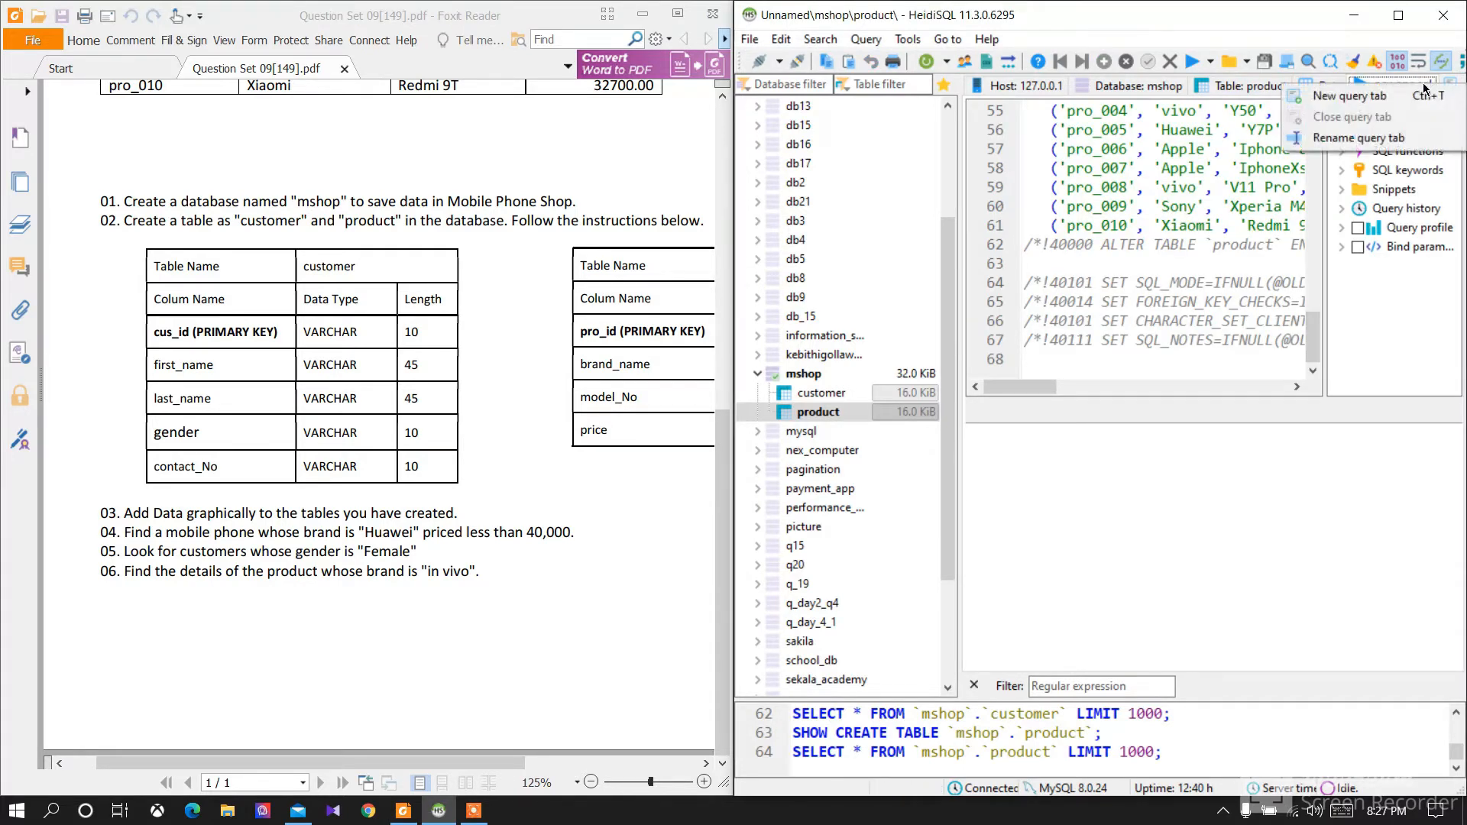
{"action": "left_click", "coordinate": [1375, 98]}
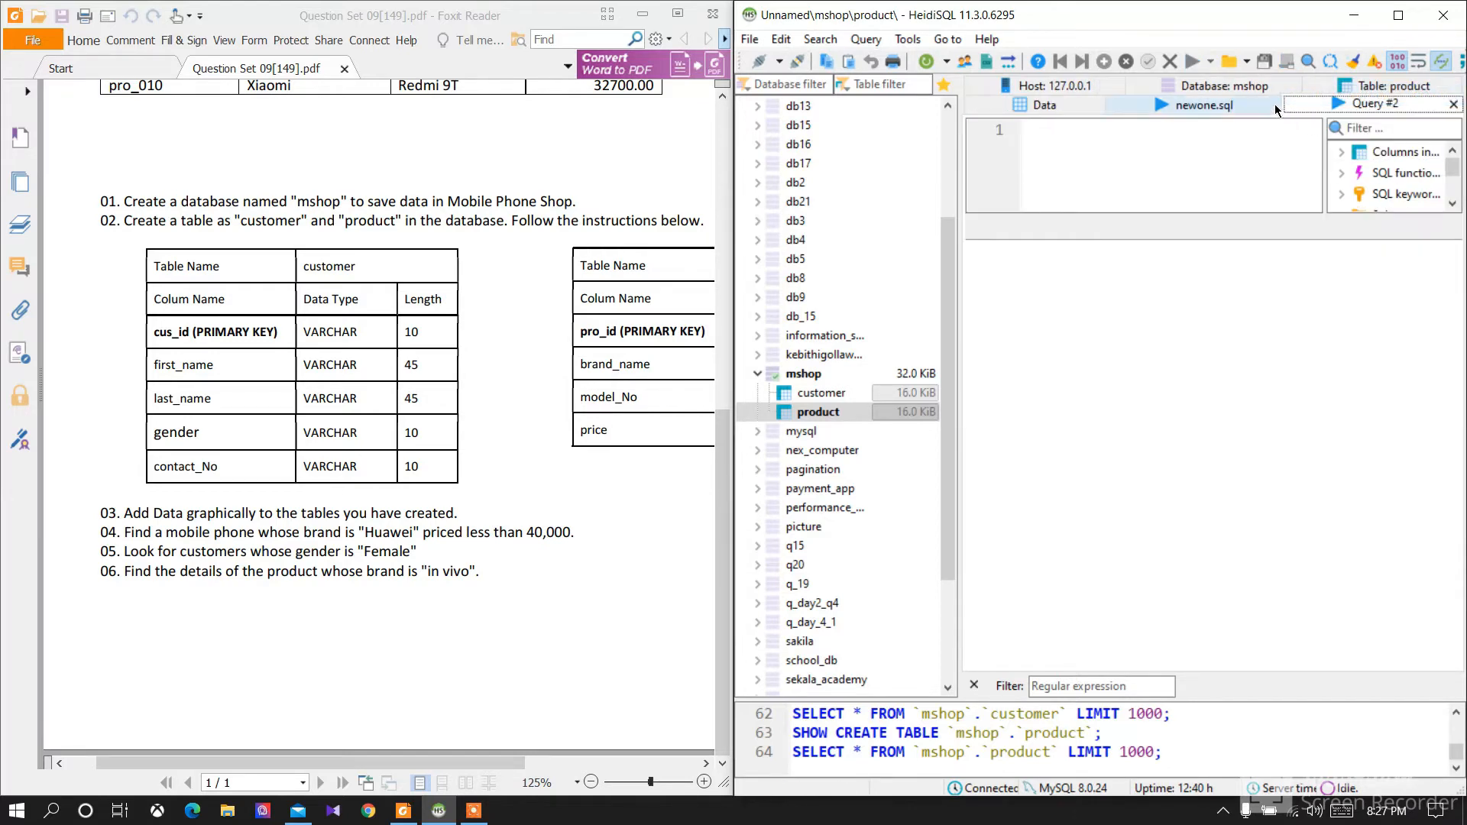
{"action": "left_click", "coordinate": [1193, 156]}
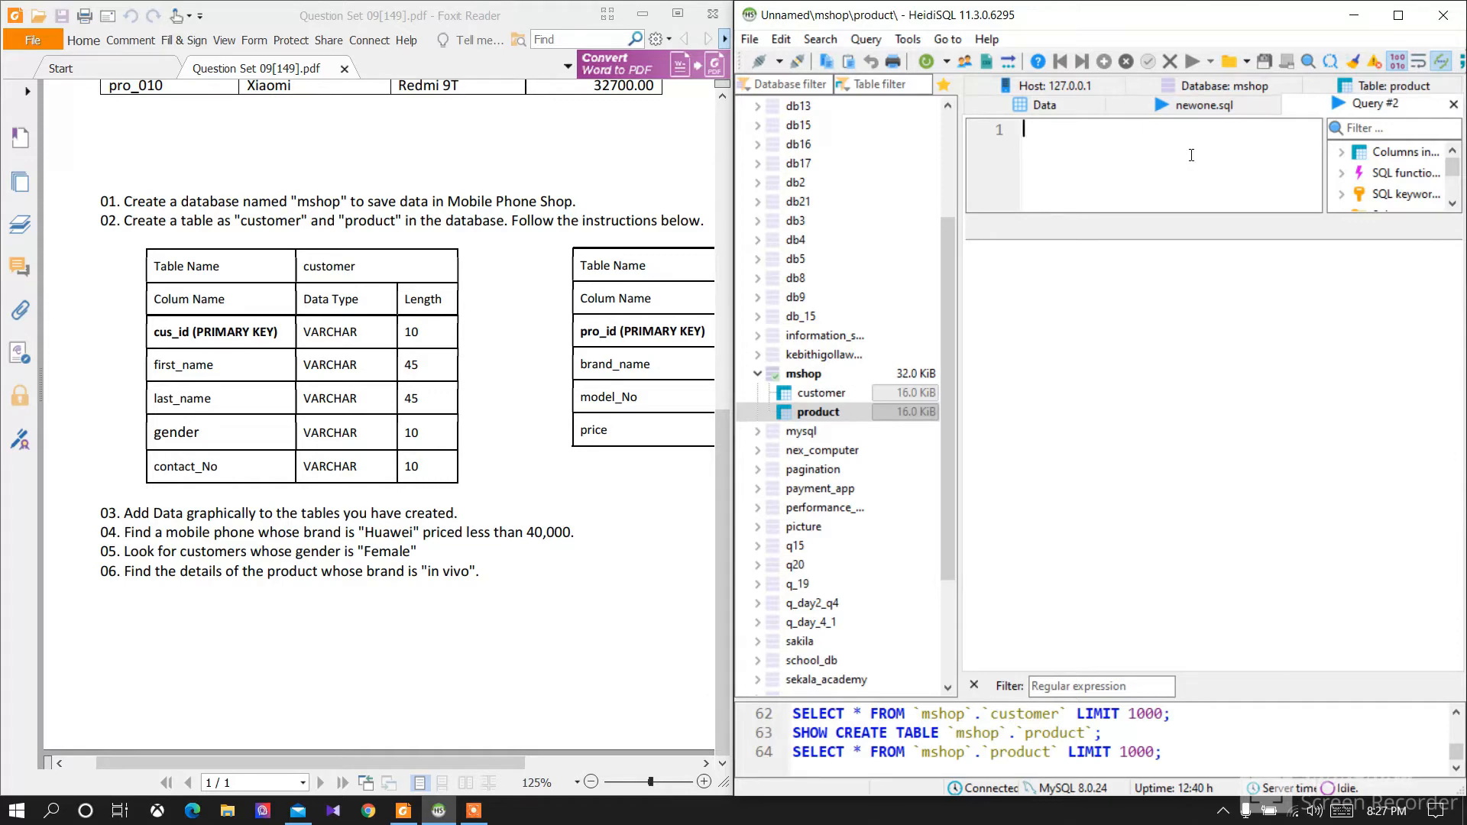
Step: Write SELECT * FROM product WHERE `brand_name` = 'Huawei' AND `price`<'40000'; and maximize the window
{"action": "type", "text": "SEL"}
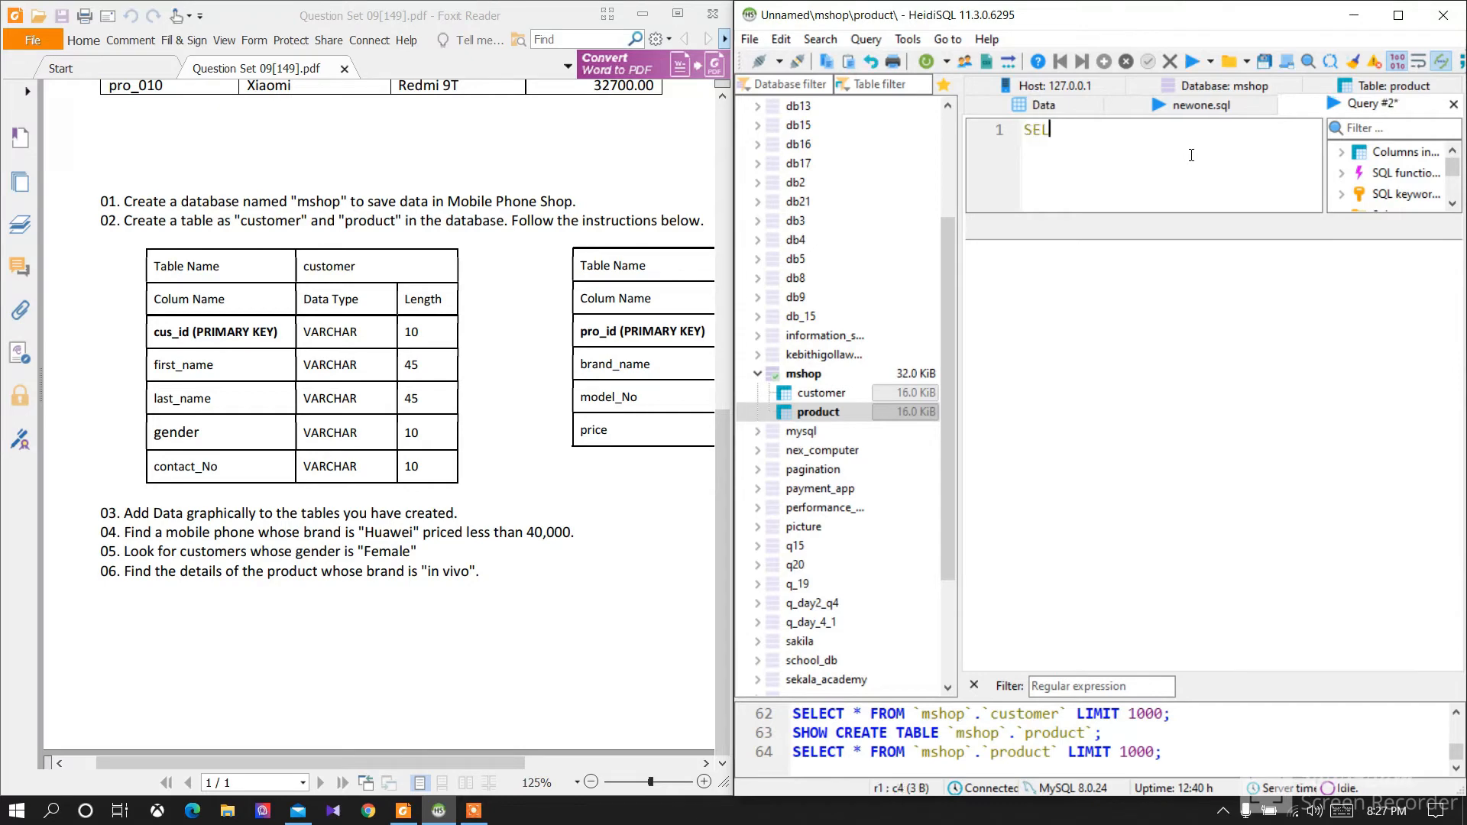
{"action": "type", "text": "ECT * FROM "}
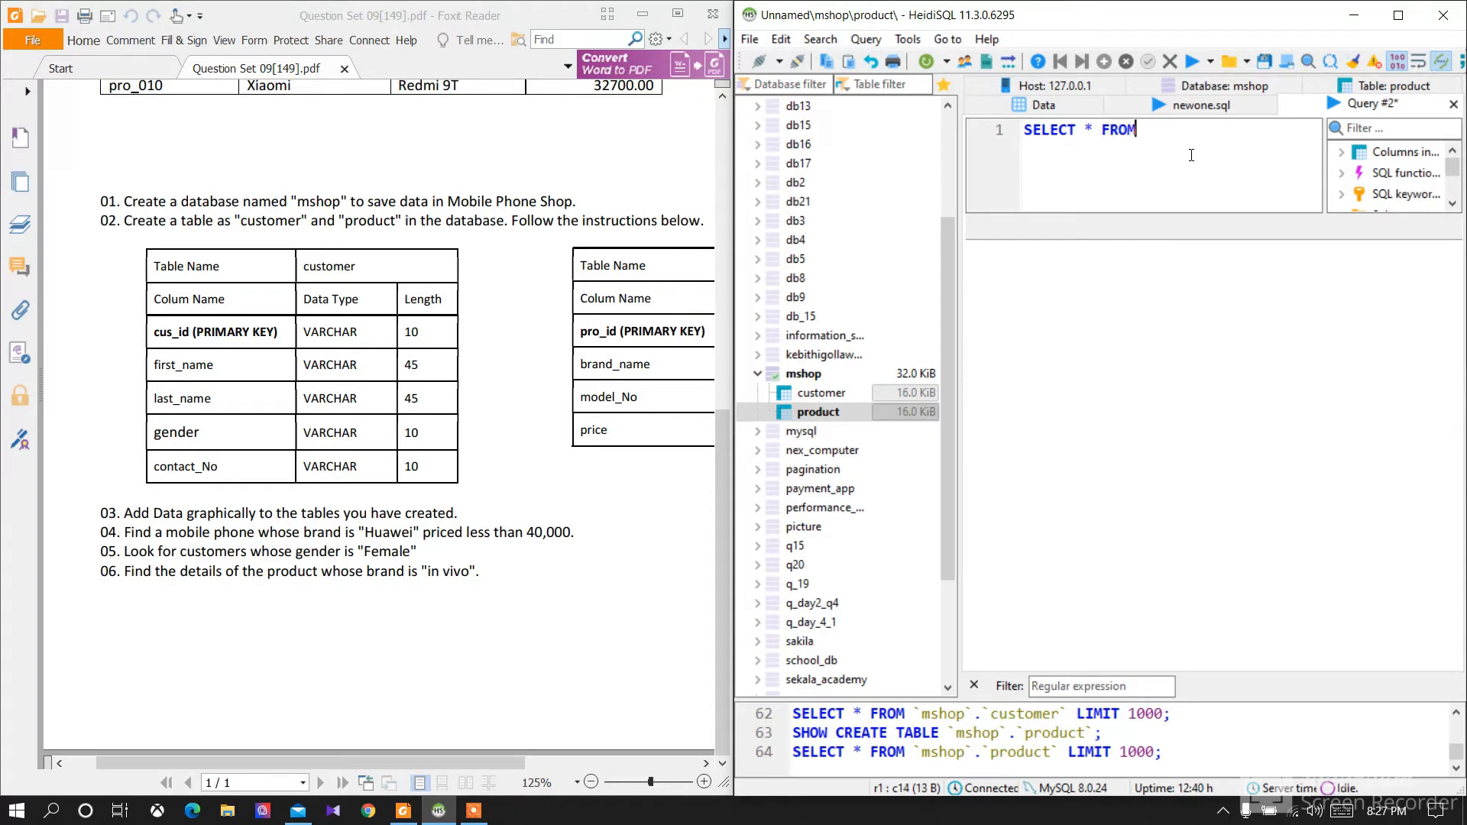
{"action": "type", "text": "product WHERE "}
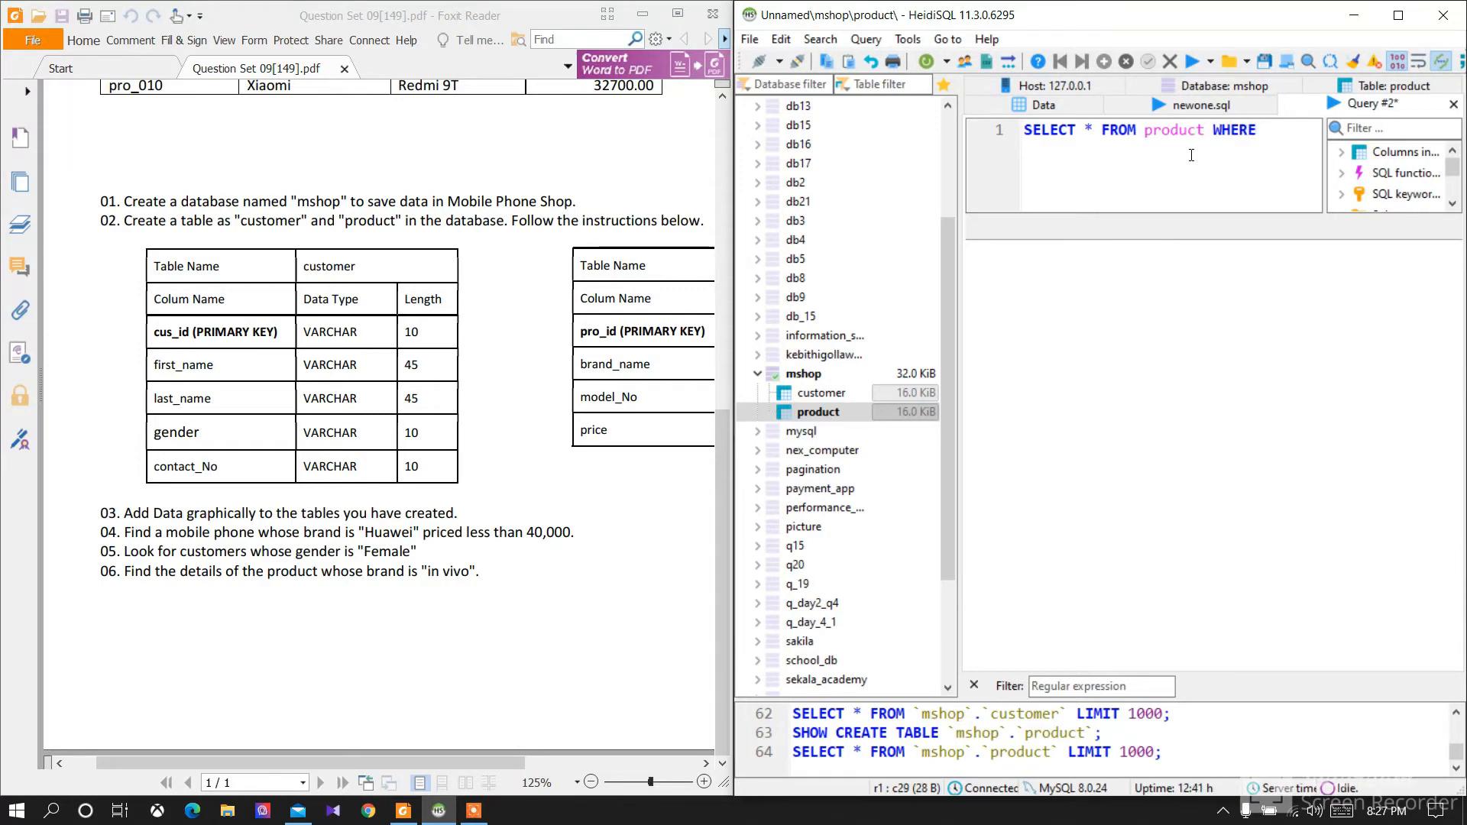
{"action": "type", "text": "`"}
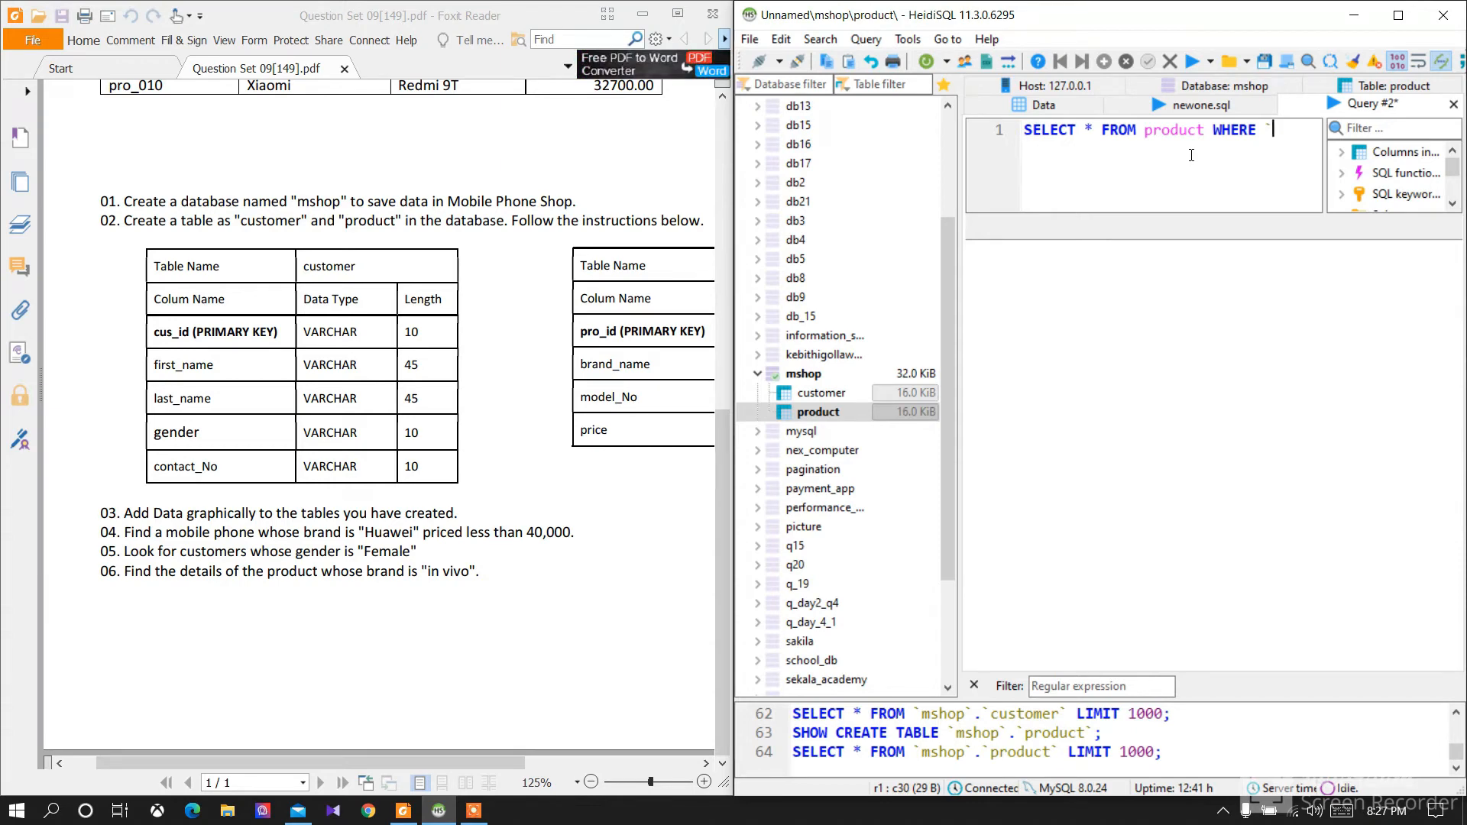
{"action": "type", "text": "brand"}
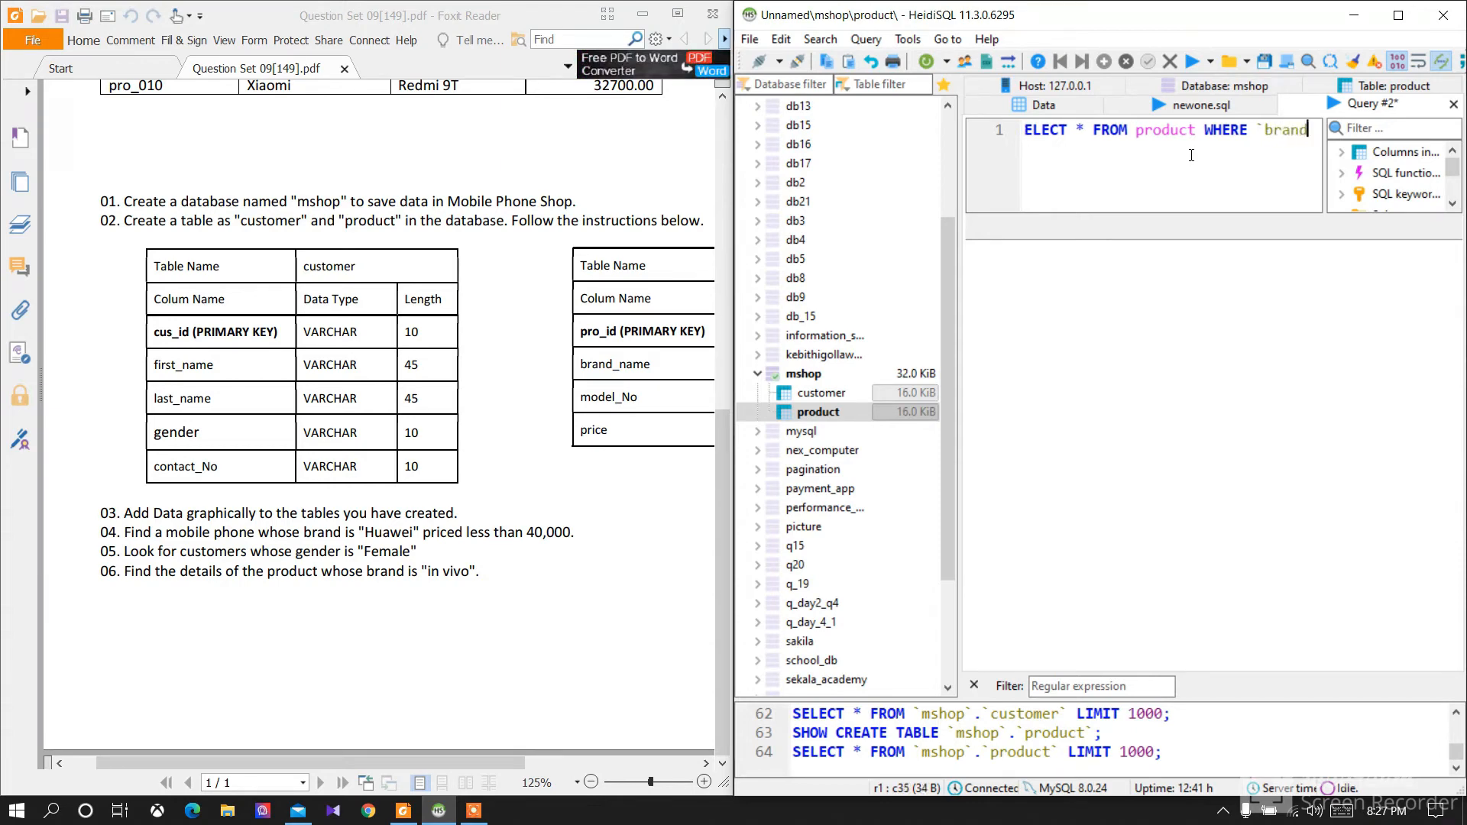
{"action": "type", "text": "_name`"}
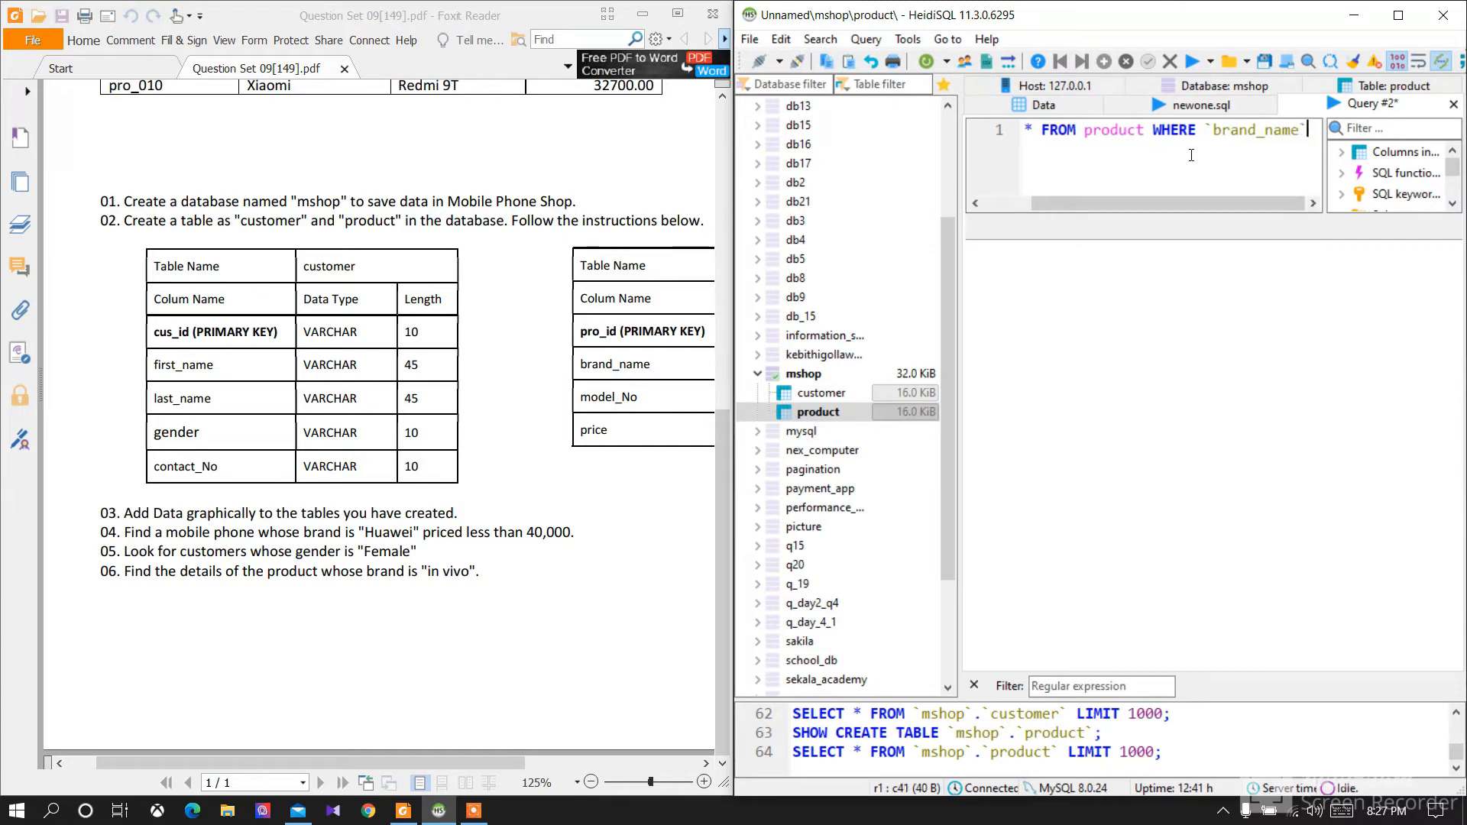
{"action": "type", "text": " = "}
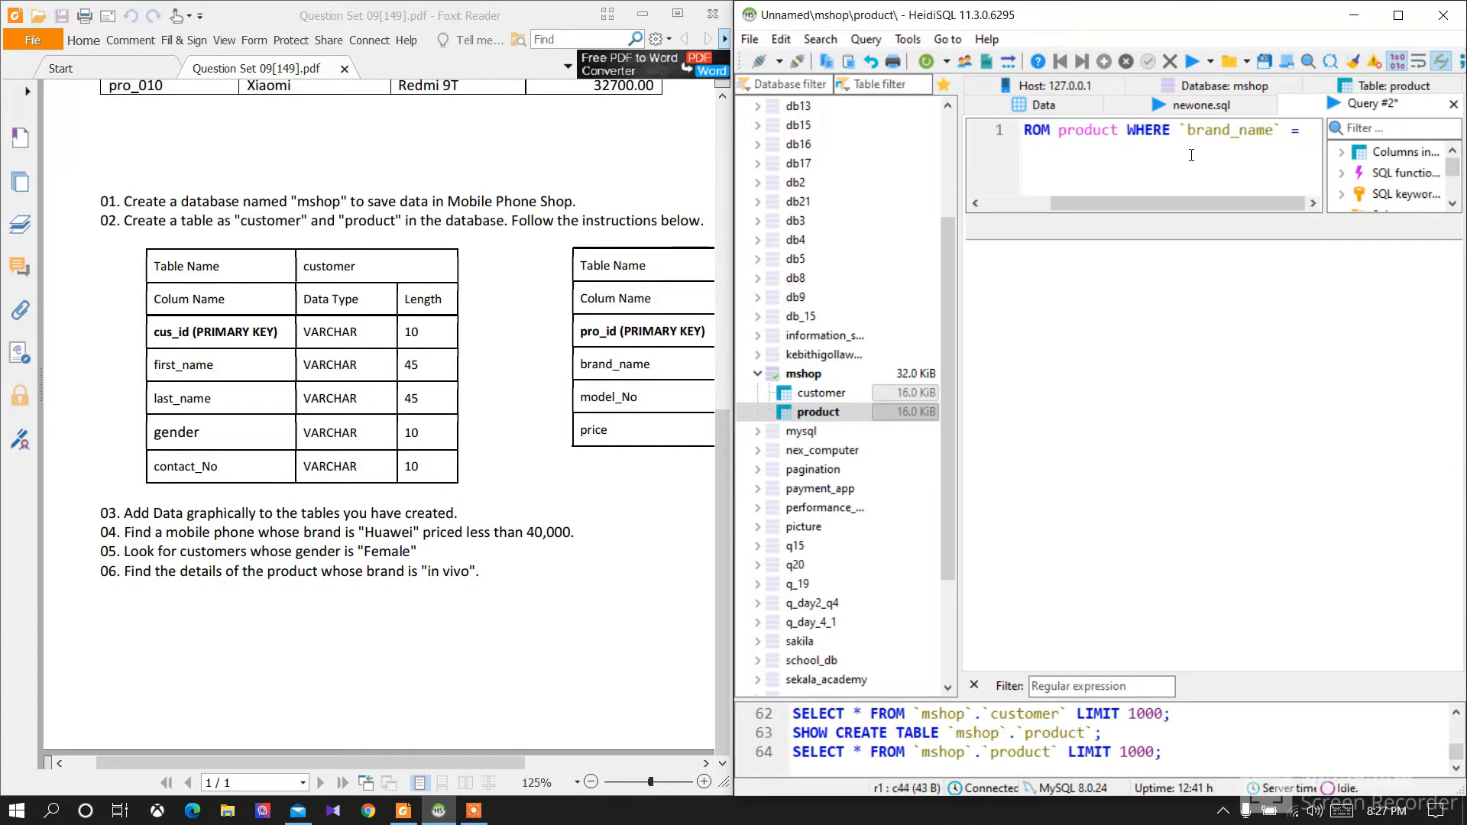
{"action": "type", "text": "\""}
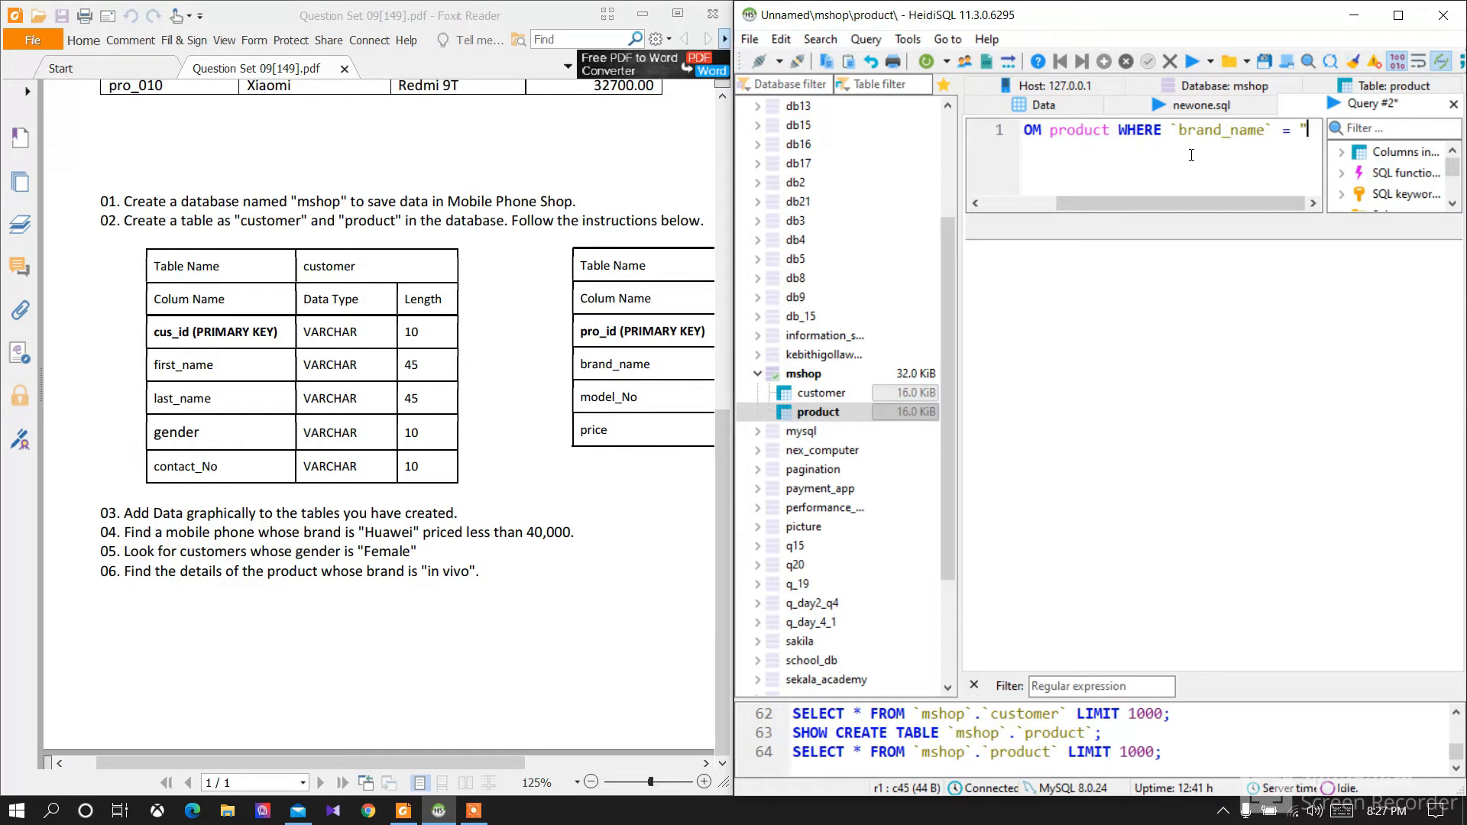
{"action": "key", "text": "BackSpace"}
{"action": "type", "text": "'Hu"}
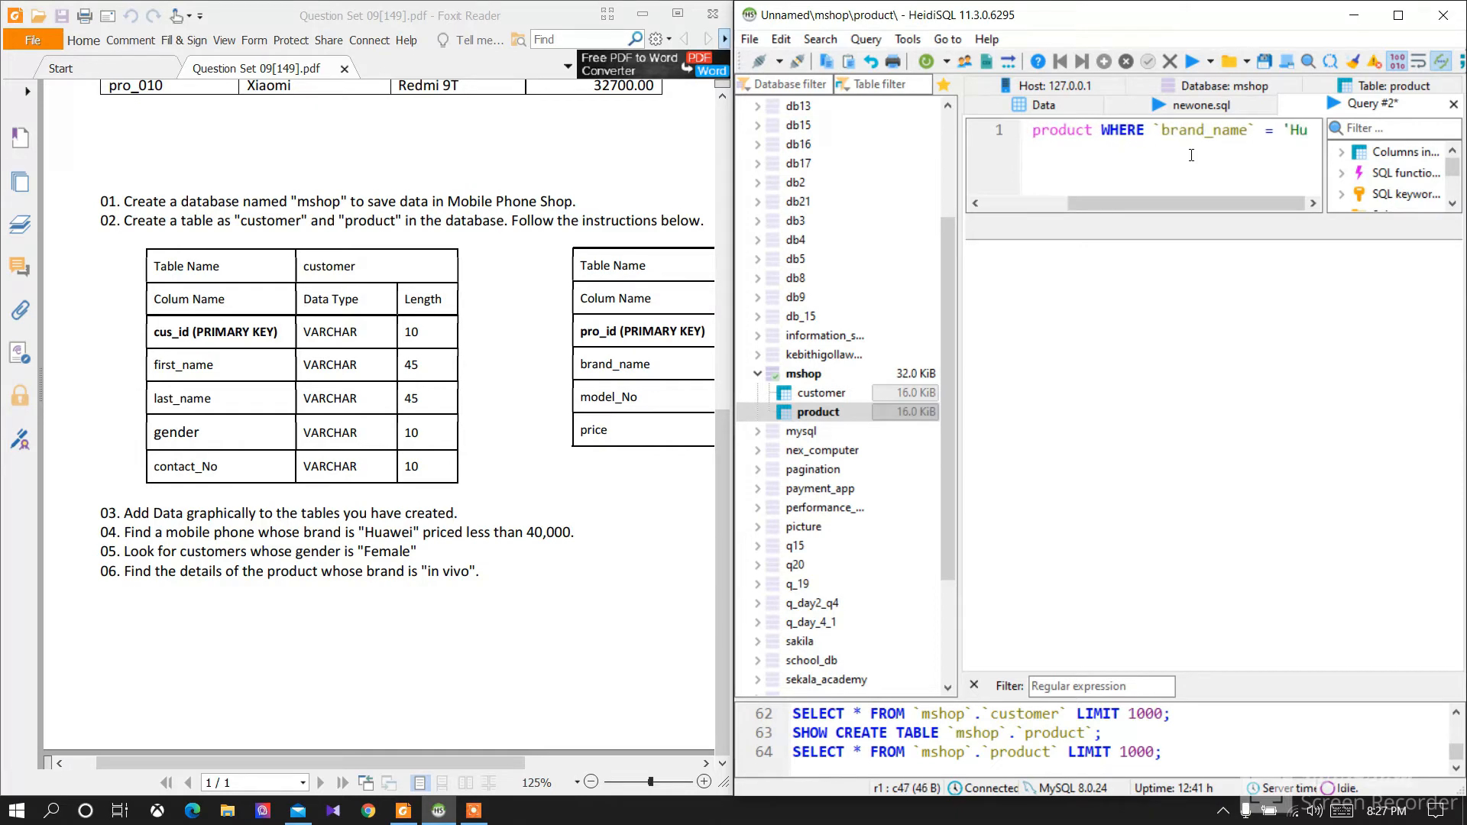
{"action": "type", "text": "awei'"}
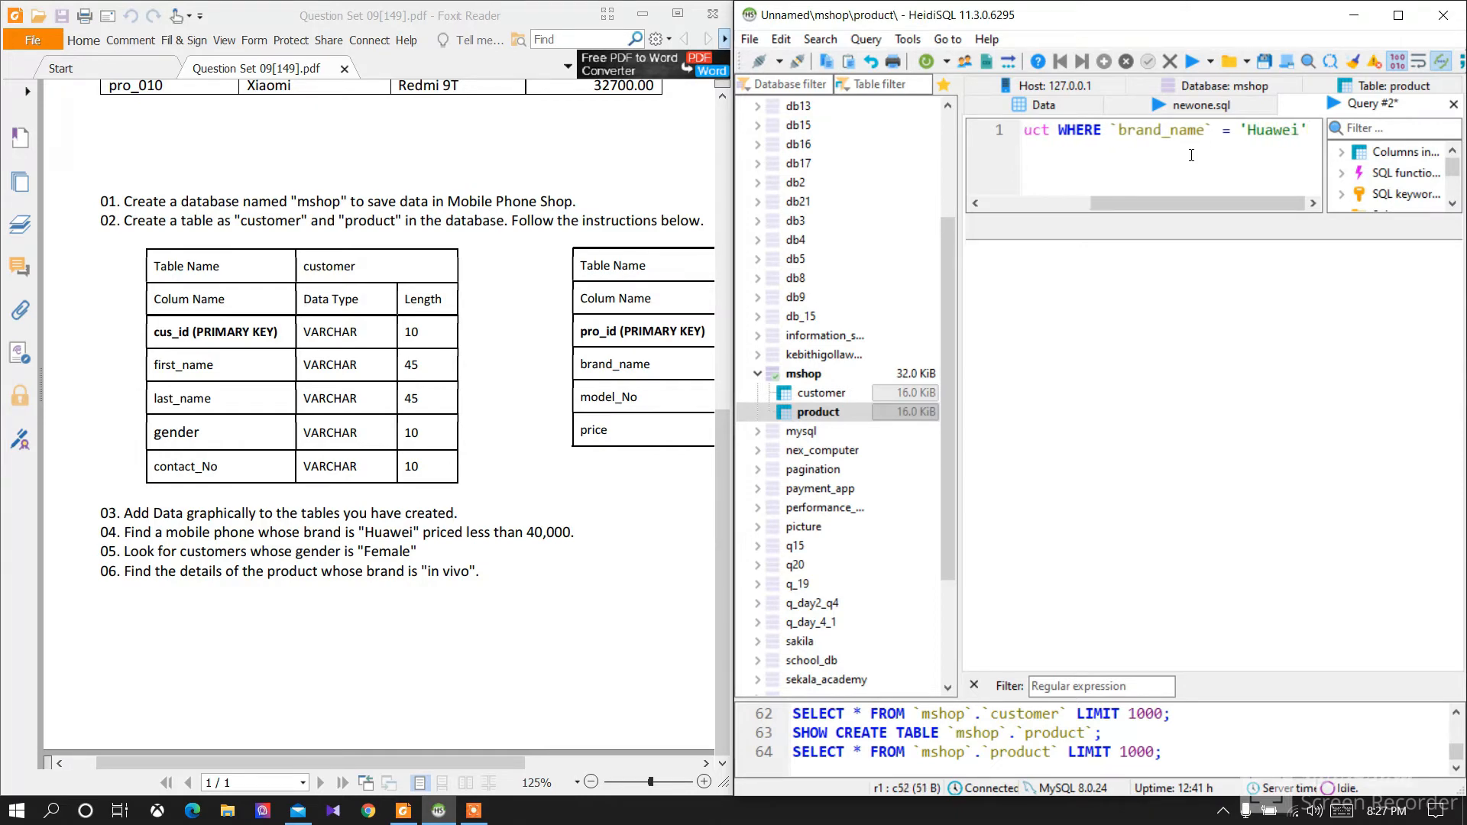
{"action": "type", "text": " AND"}
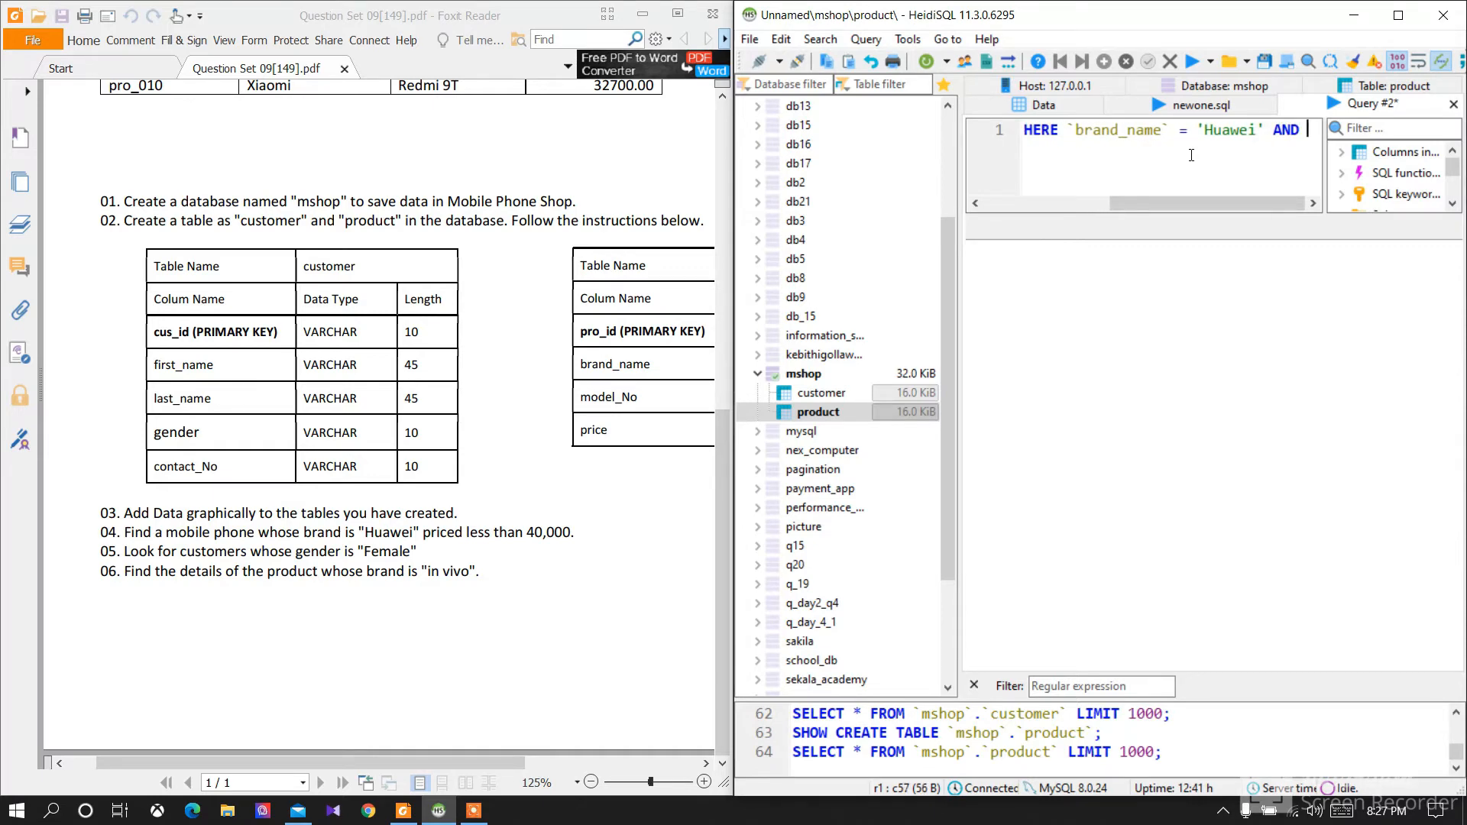
{"action": "type", "text": " `price`"}
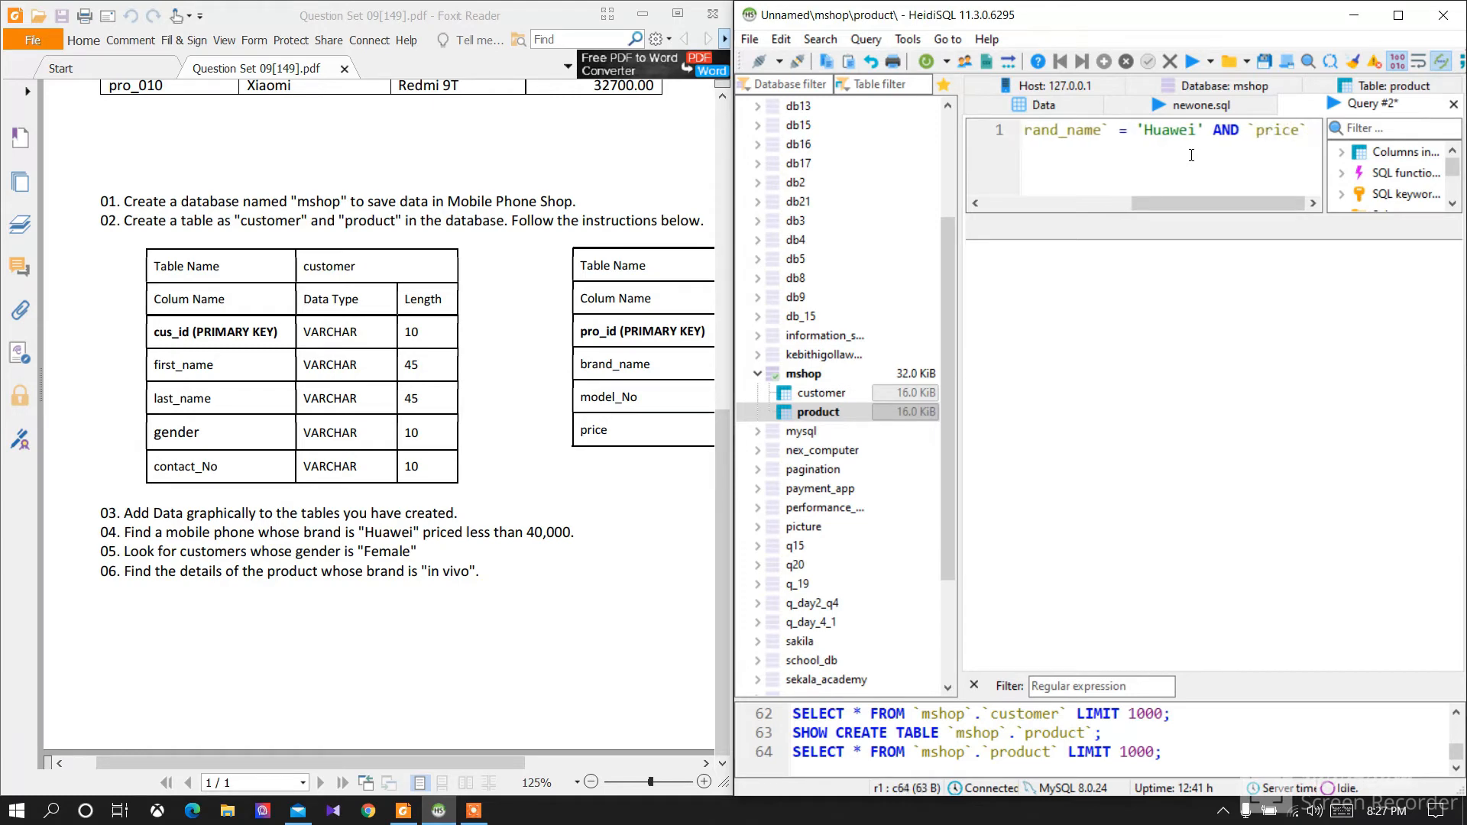
{"action": "type", "text": ">"}
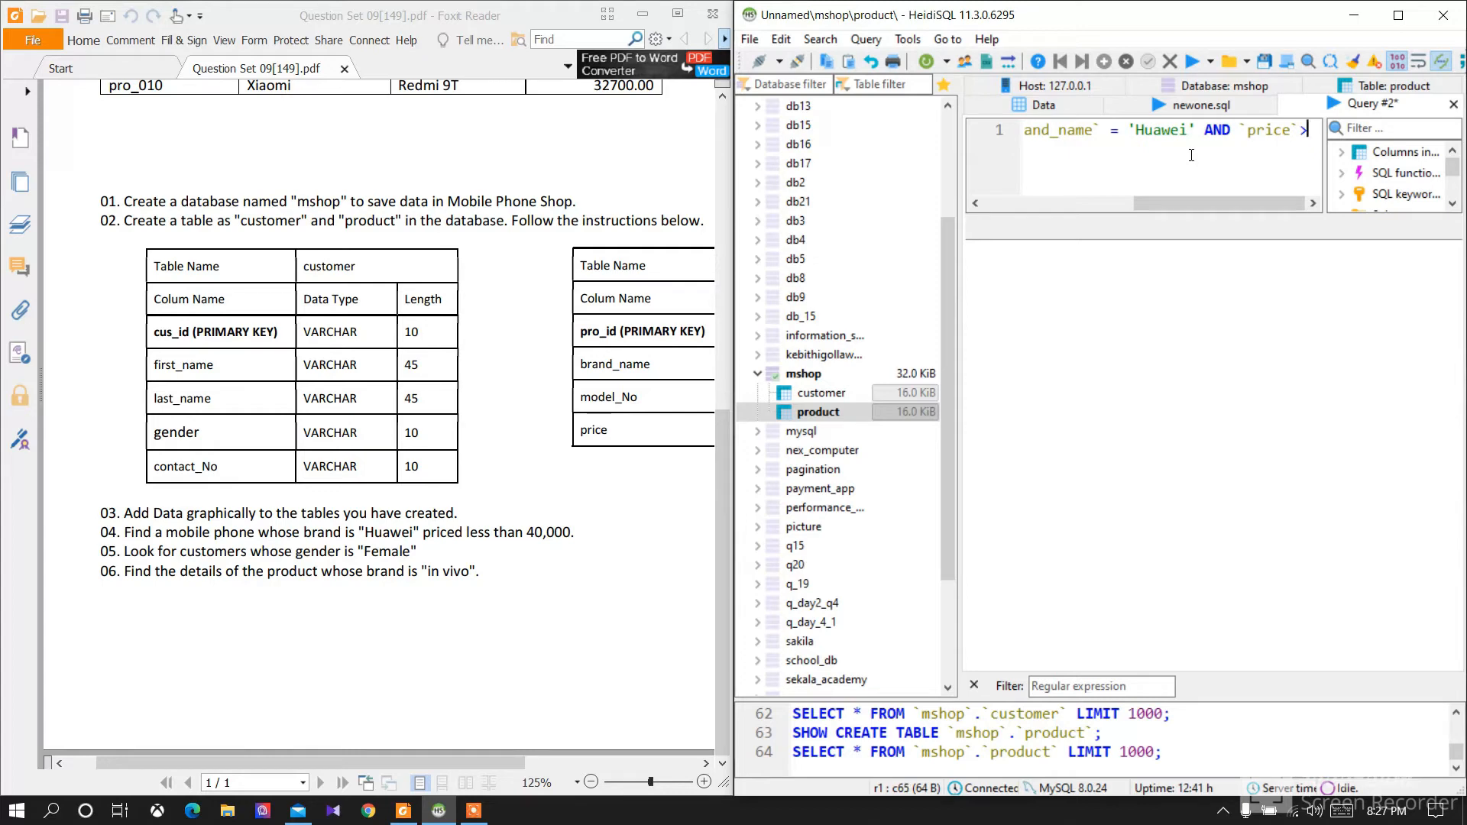
{"action": "key", "text": "BackSpace"}
{"action": "type", "text": "<'"}
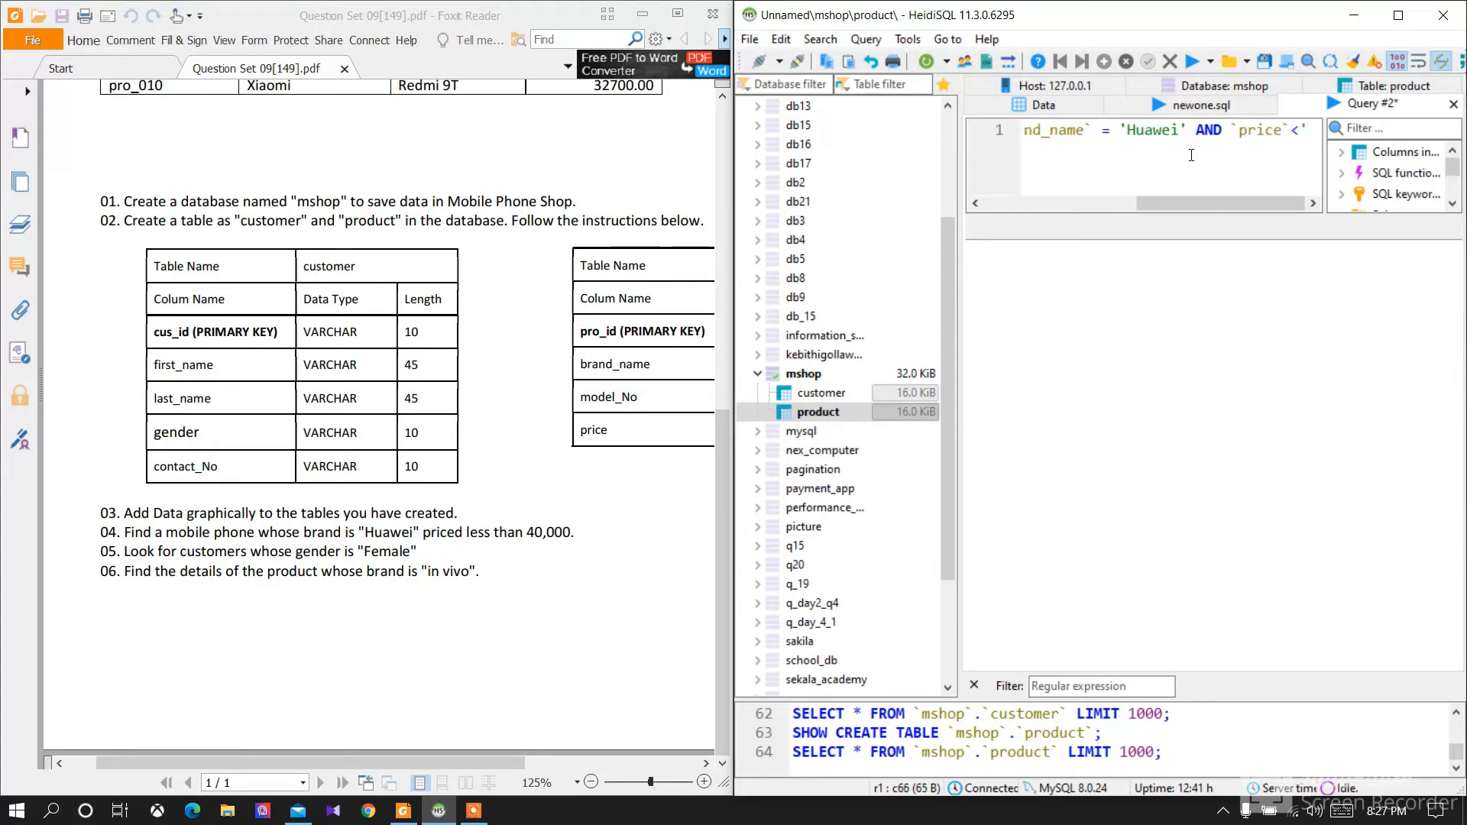
{"action": "type", "text": "400"}
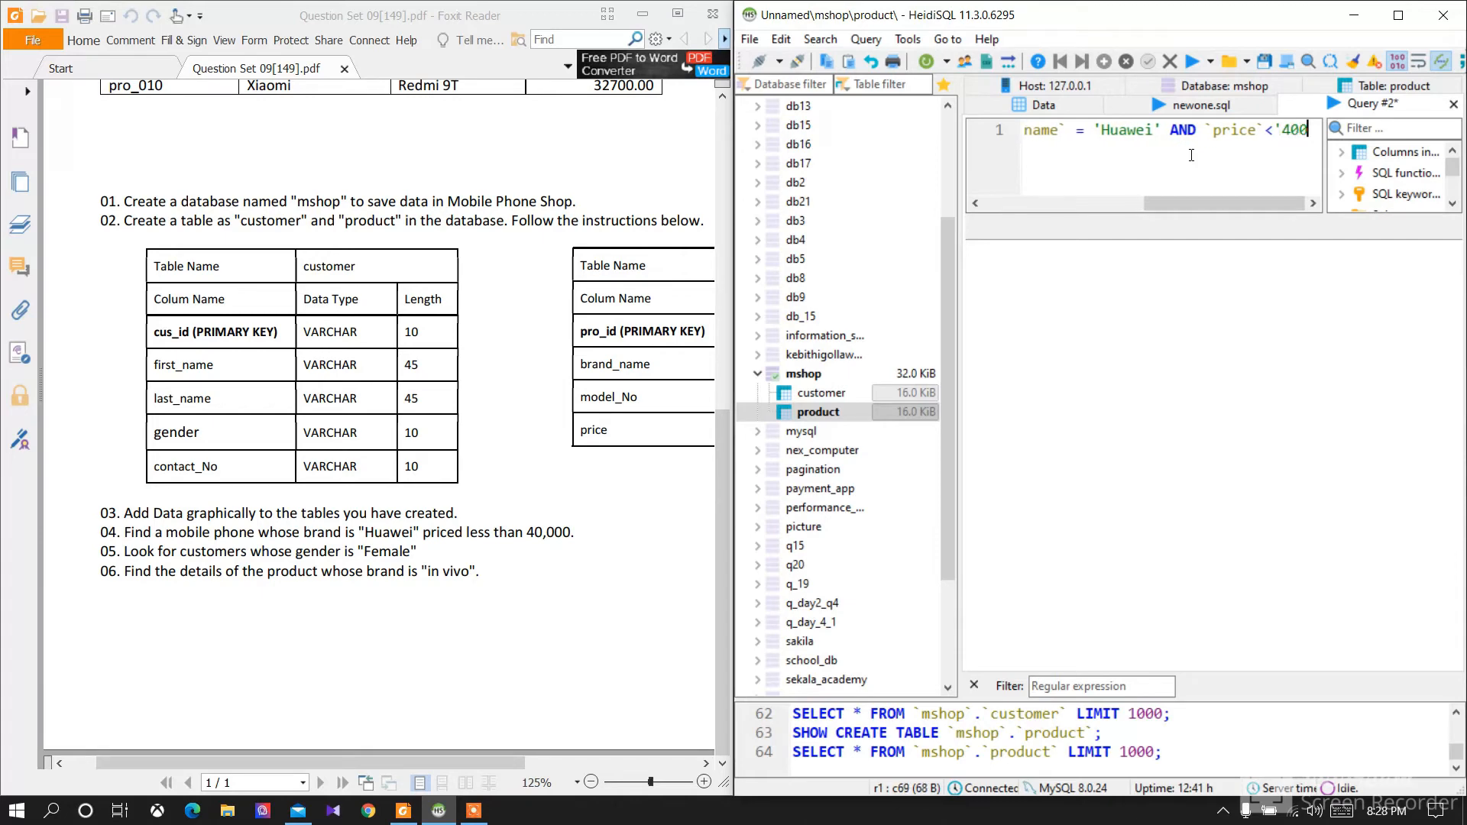
{"action": "type", "text": "00'"}
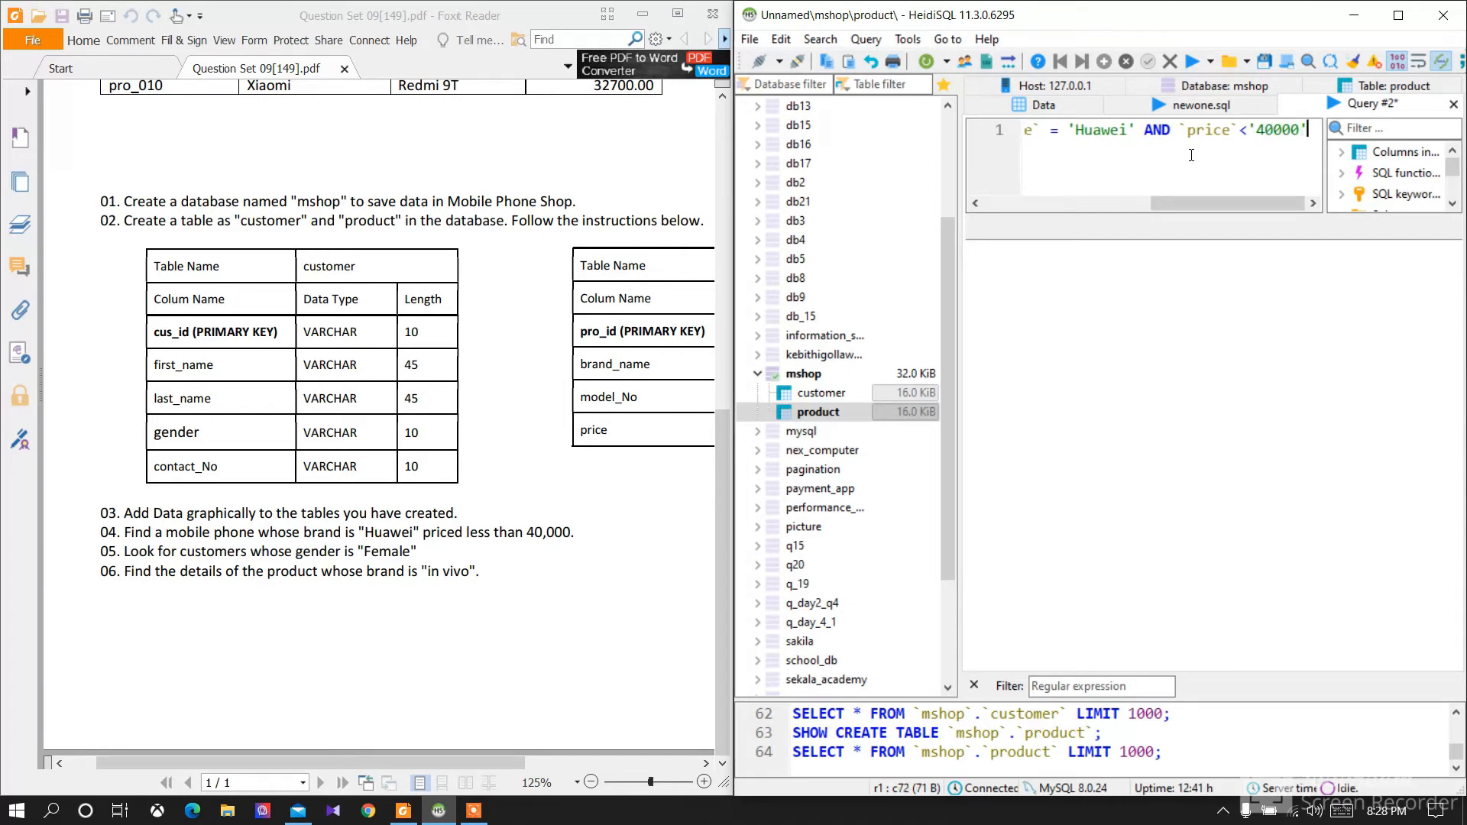
{"action": "type", "text": ";"}
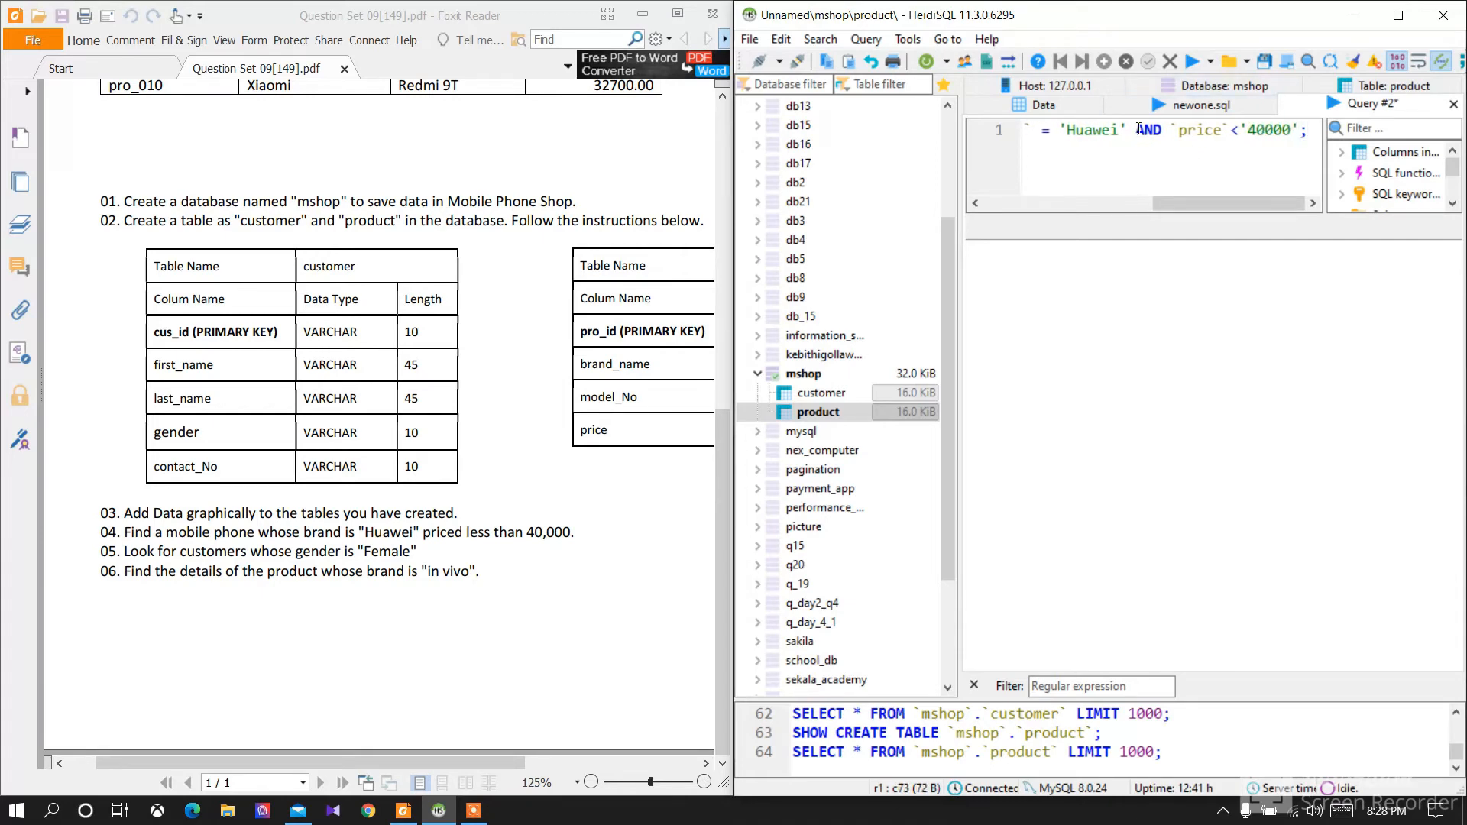
{"action": "left_click", "coordinate": [1398, 15]}
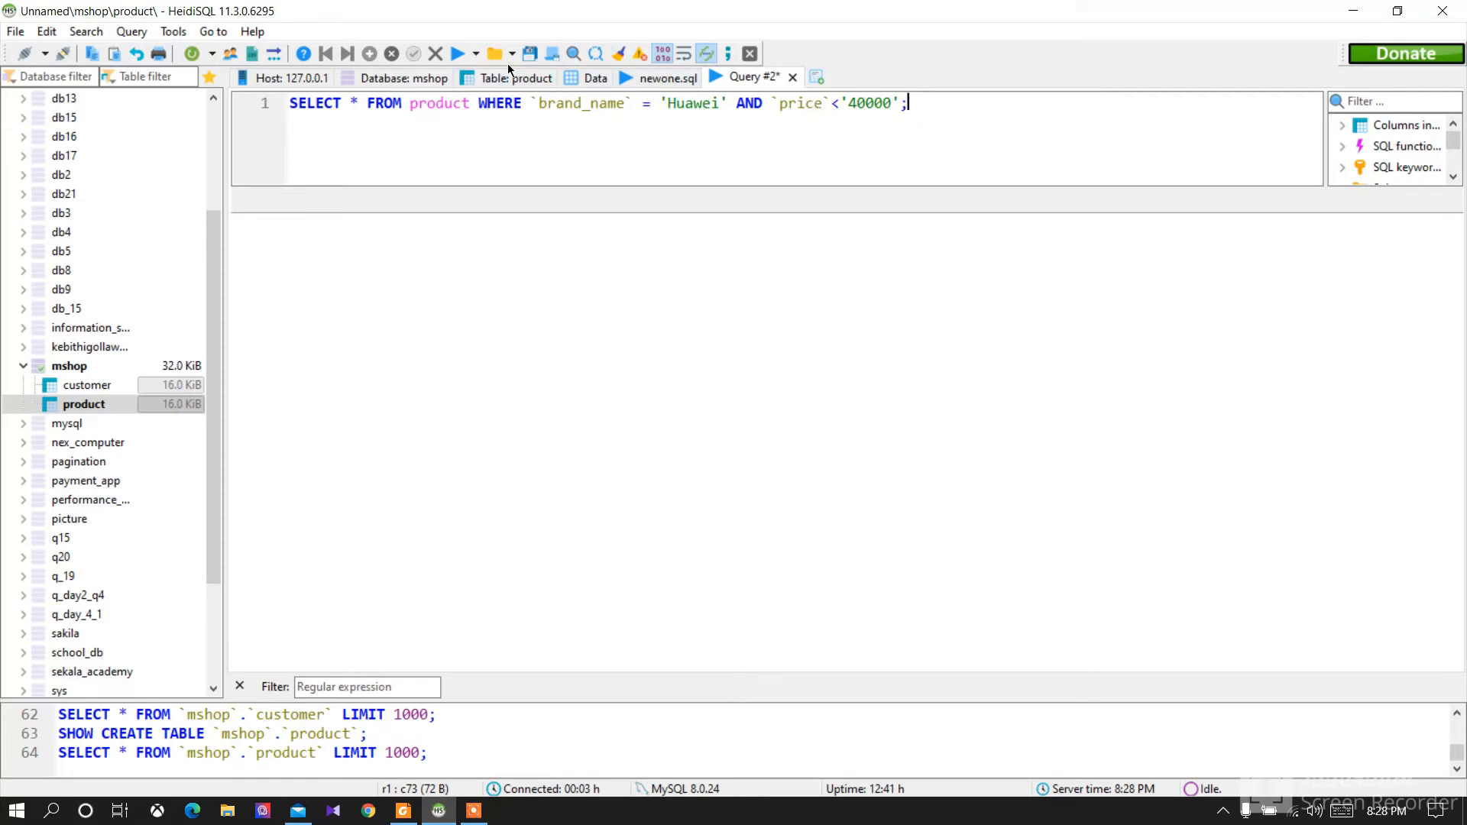
Step: Run the Huawei query, check the single Huawei Y5 row at 25,000, and snap the window beside the PDF
{"action": "left_click", "coordinate": [456, 55]}
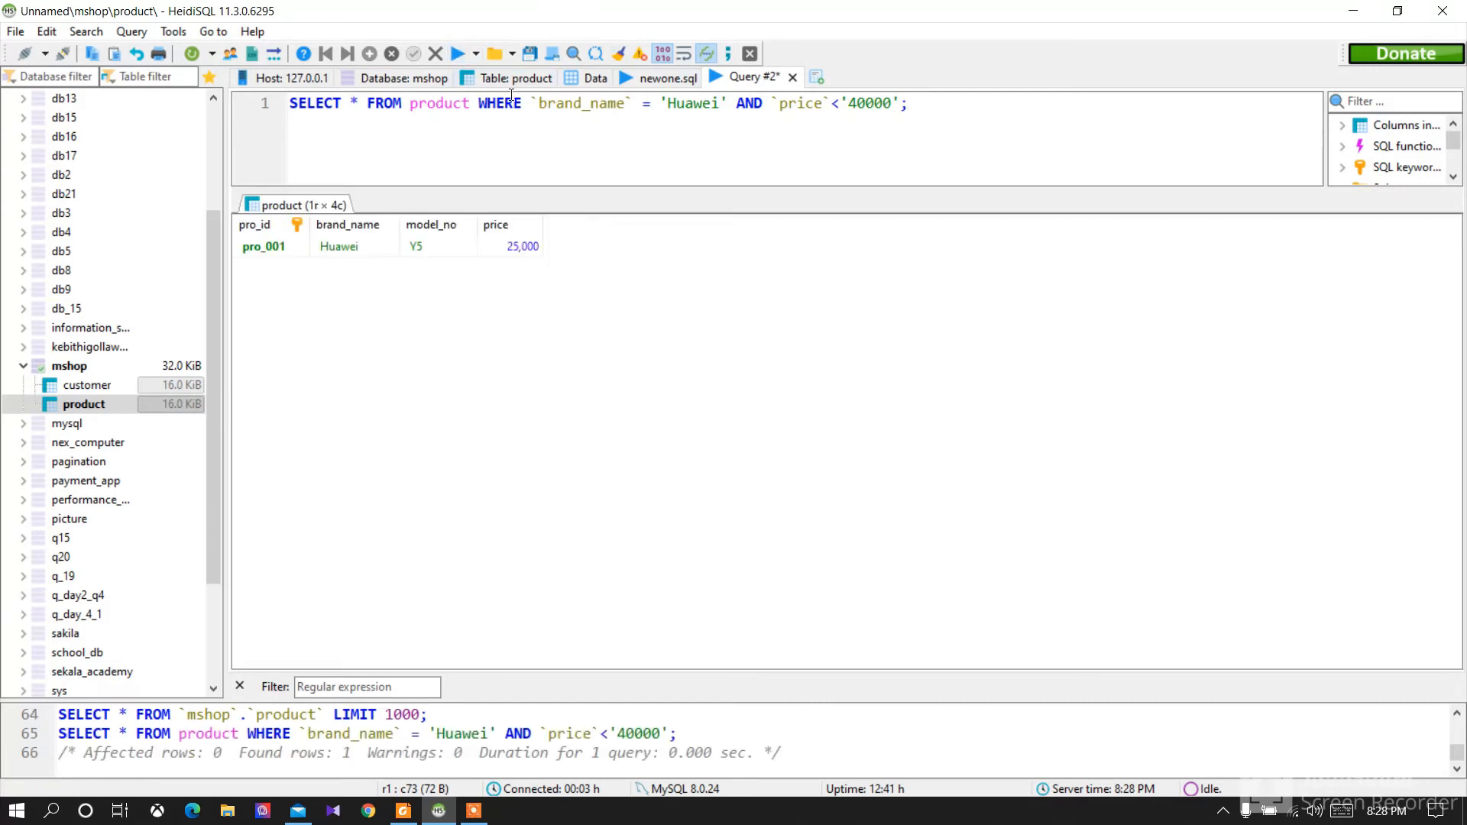
{"action": "left_click", "coordinate": [519, 249]}
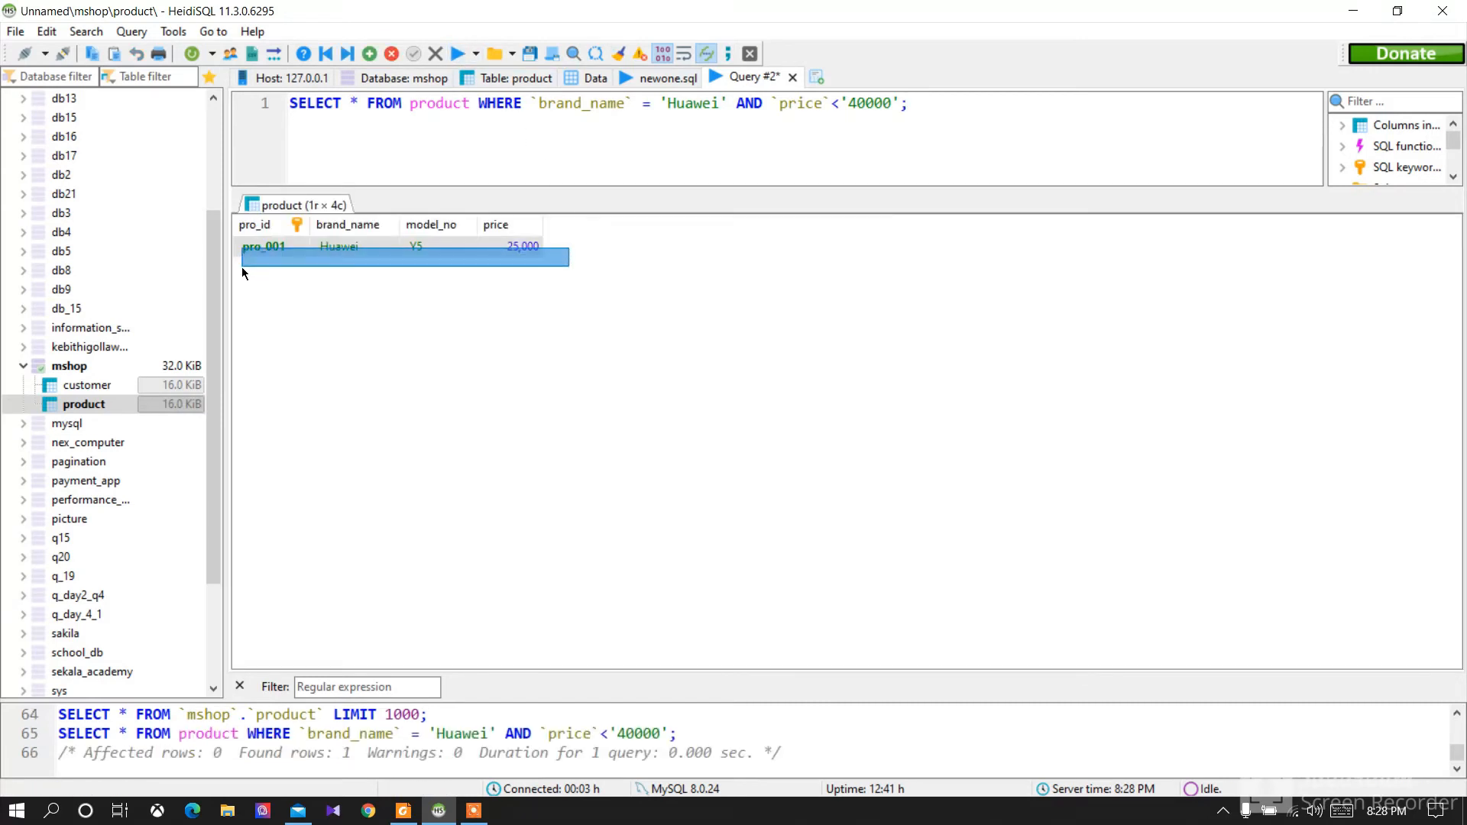
{"action": "left_click", "coordinate": [237, 324]}
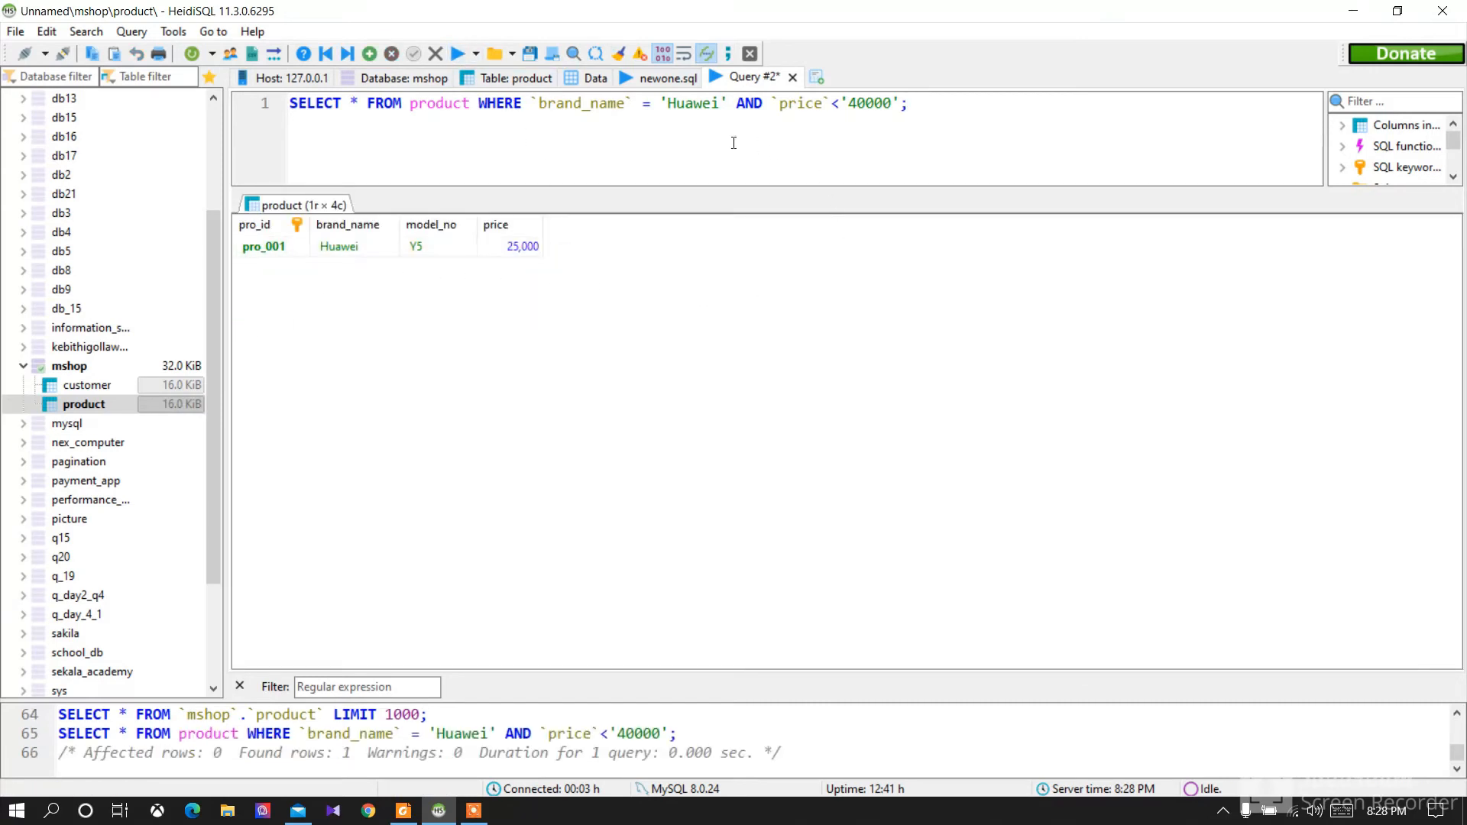
{"action": "left_click_drag", "start_coordinate": [591, 123], "coordinate": [768, 200]}
{"action": "left_click", "coordinate": [816, 133]}
{"action": "left_click", "coordinate": [661, 365]}
{"action": "key", "text": "super+Right"}
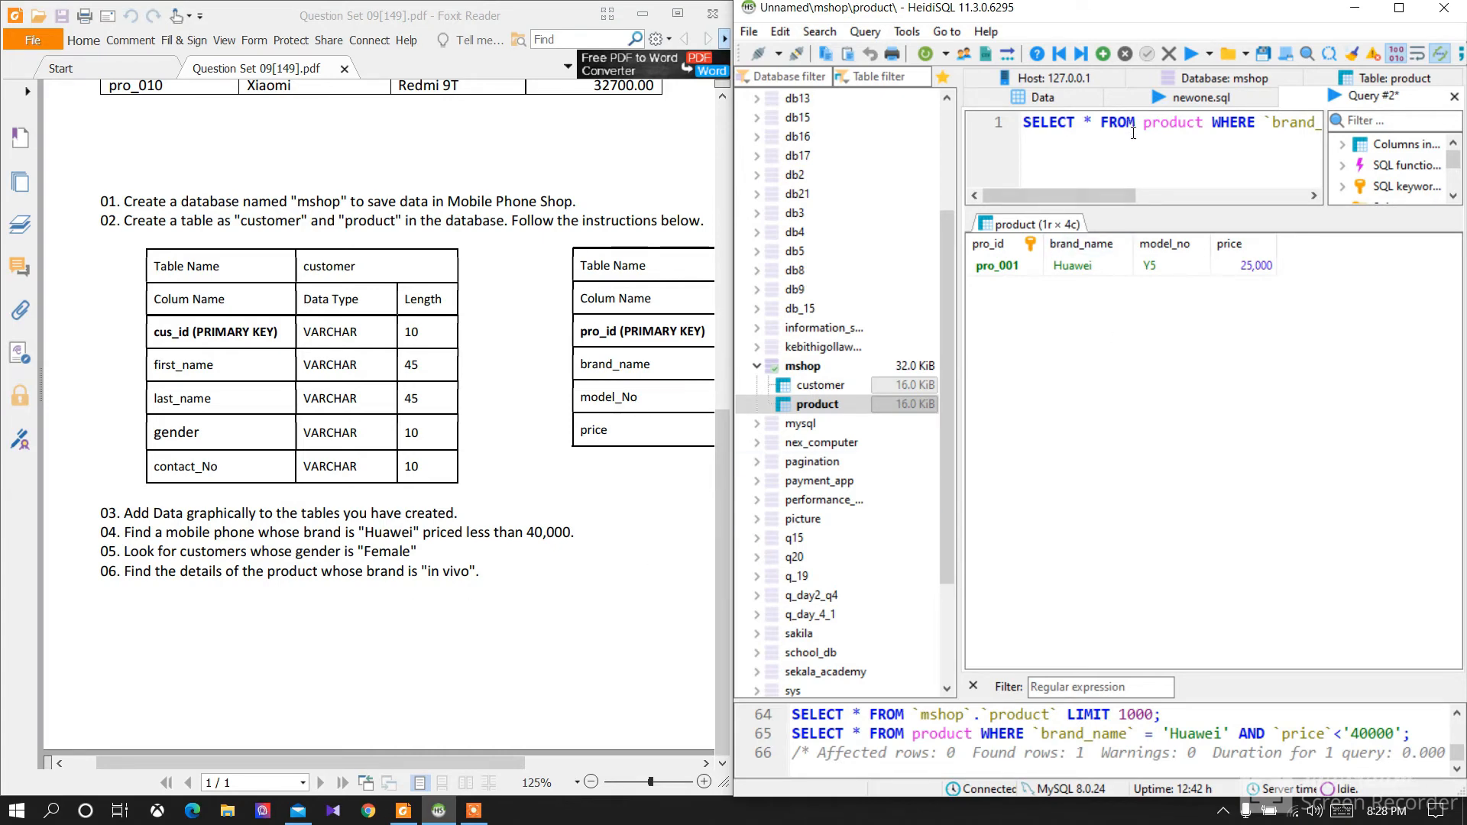
Step: Edit the query to use table customer, column gender and value 'Female'
{"action": "left_click_drag", "start_coordinate": [1144, 122], "coordinate": [1204, 122]}
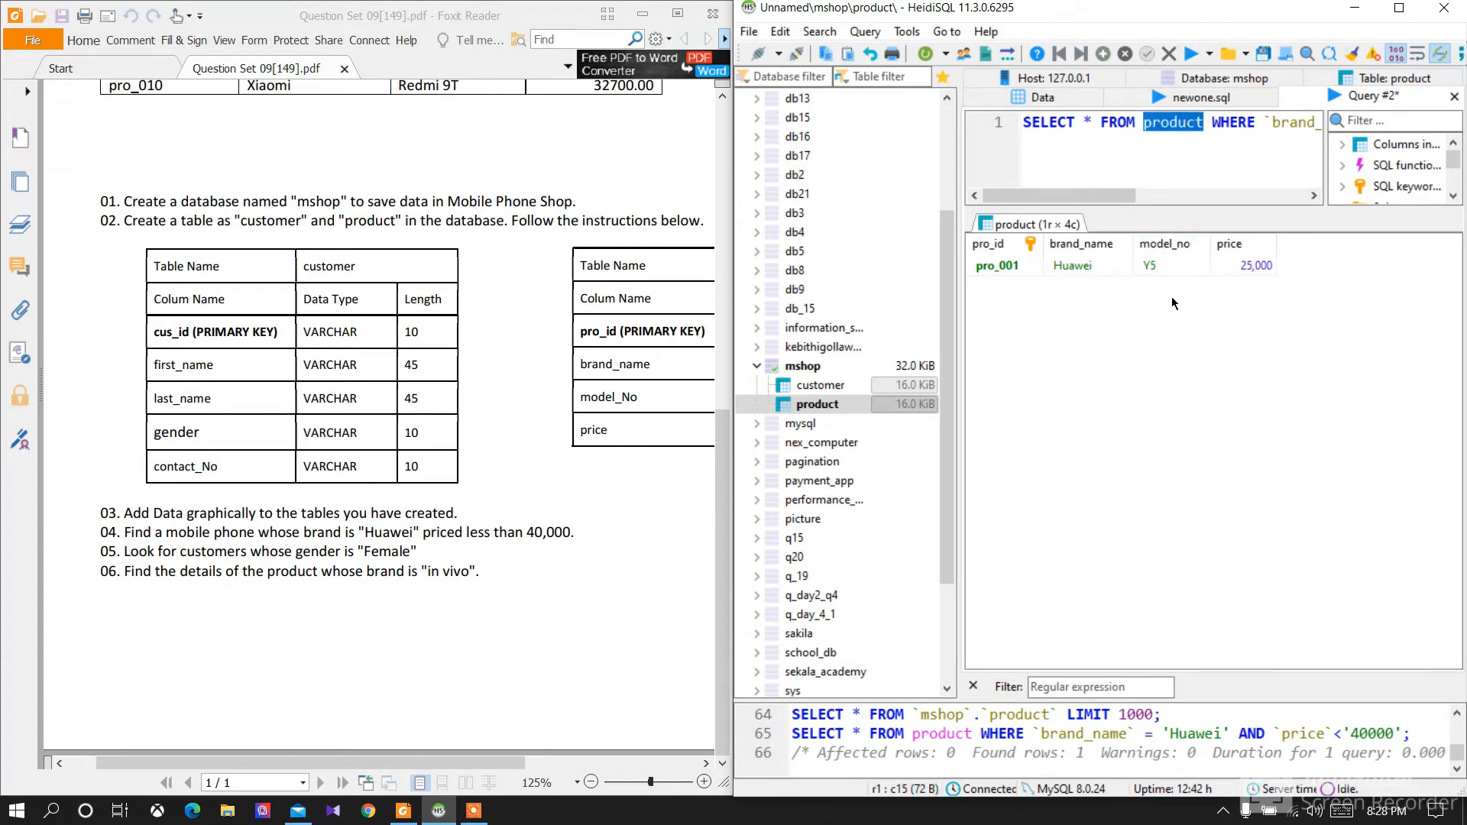
{"action": "type", "text": "cu"}
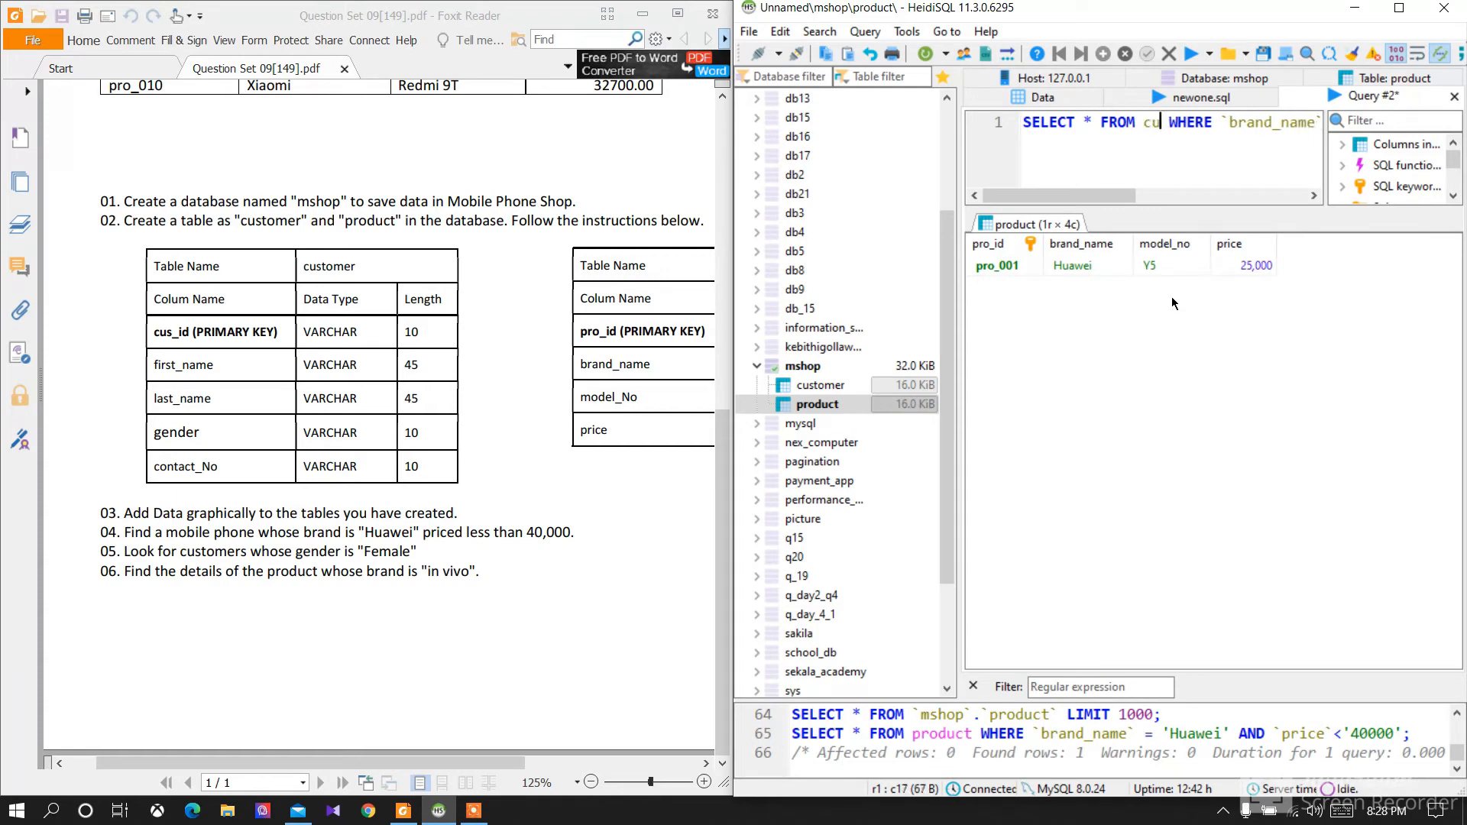
{"action": "type", "text": "stomer"}
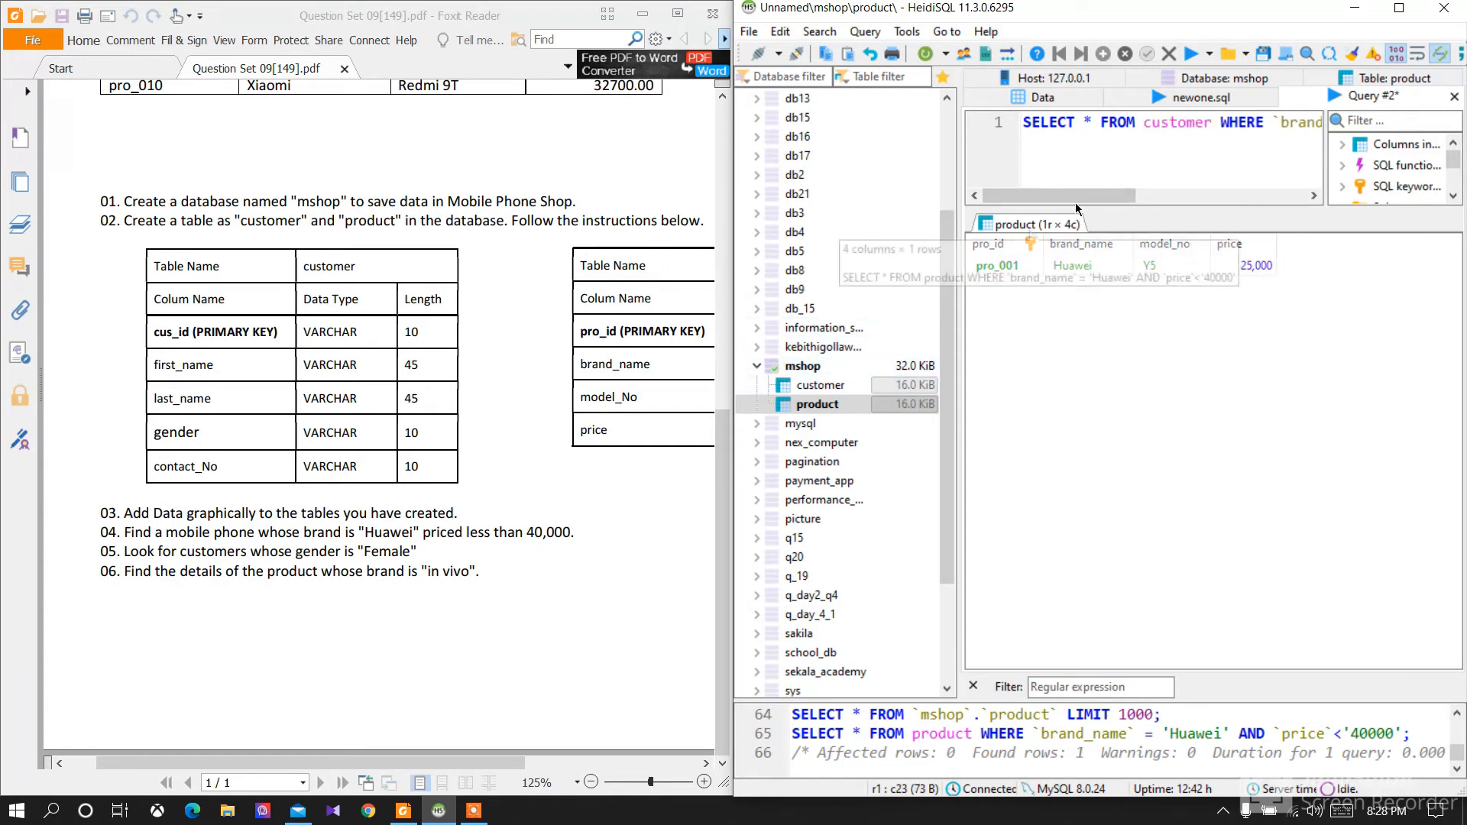
{"action": "left_click_drag", "start_coordinate": [1078, 195], "coordinate": [1174, 194]}
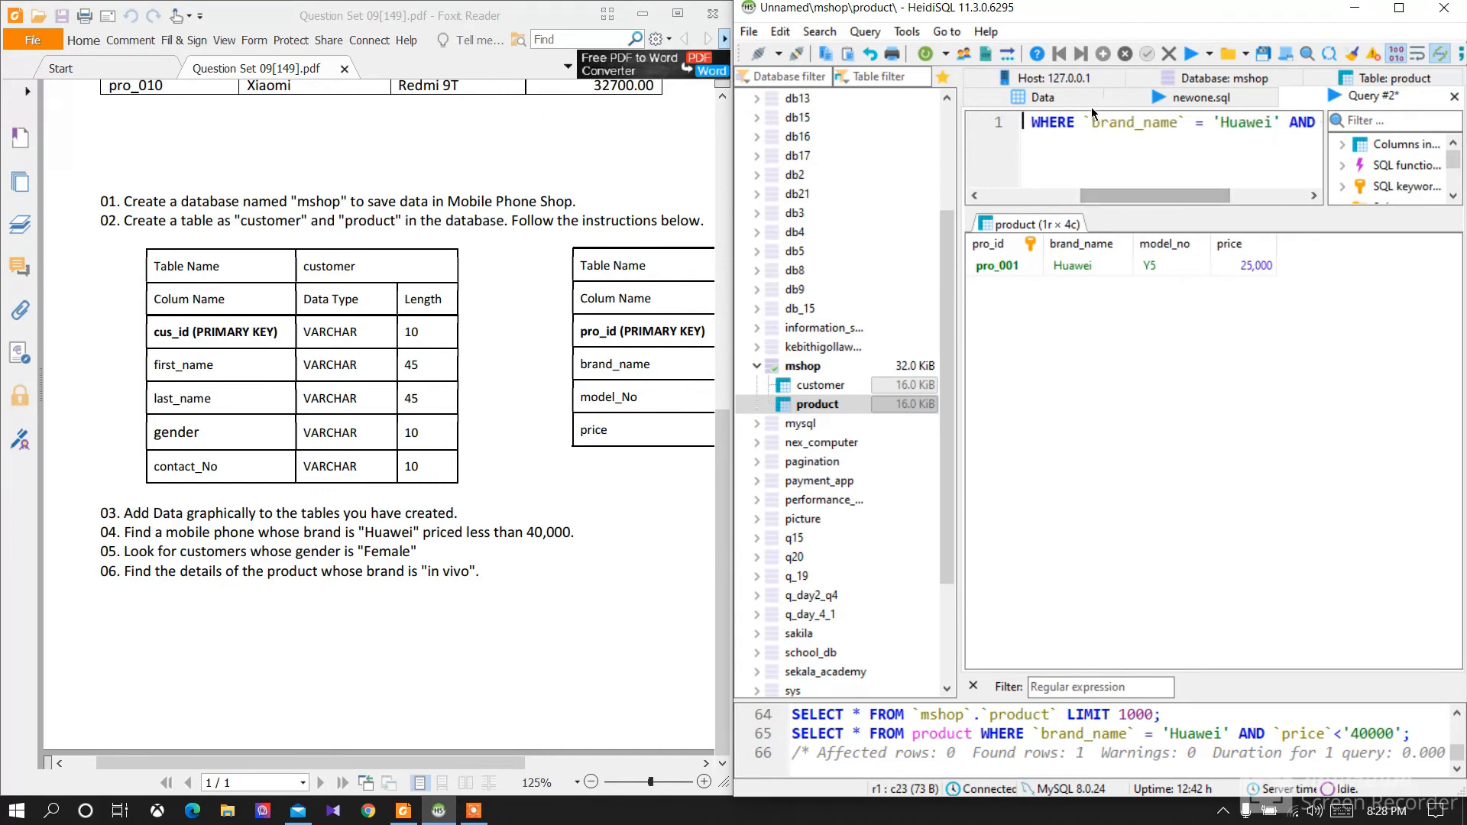
{"action": "left_click_drag", "start_coordinate": [1091, 123], "coordinate": [1178, 123]}
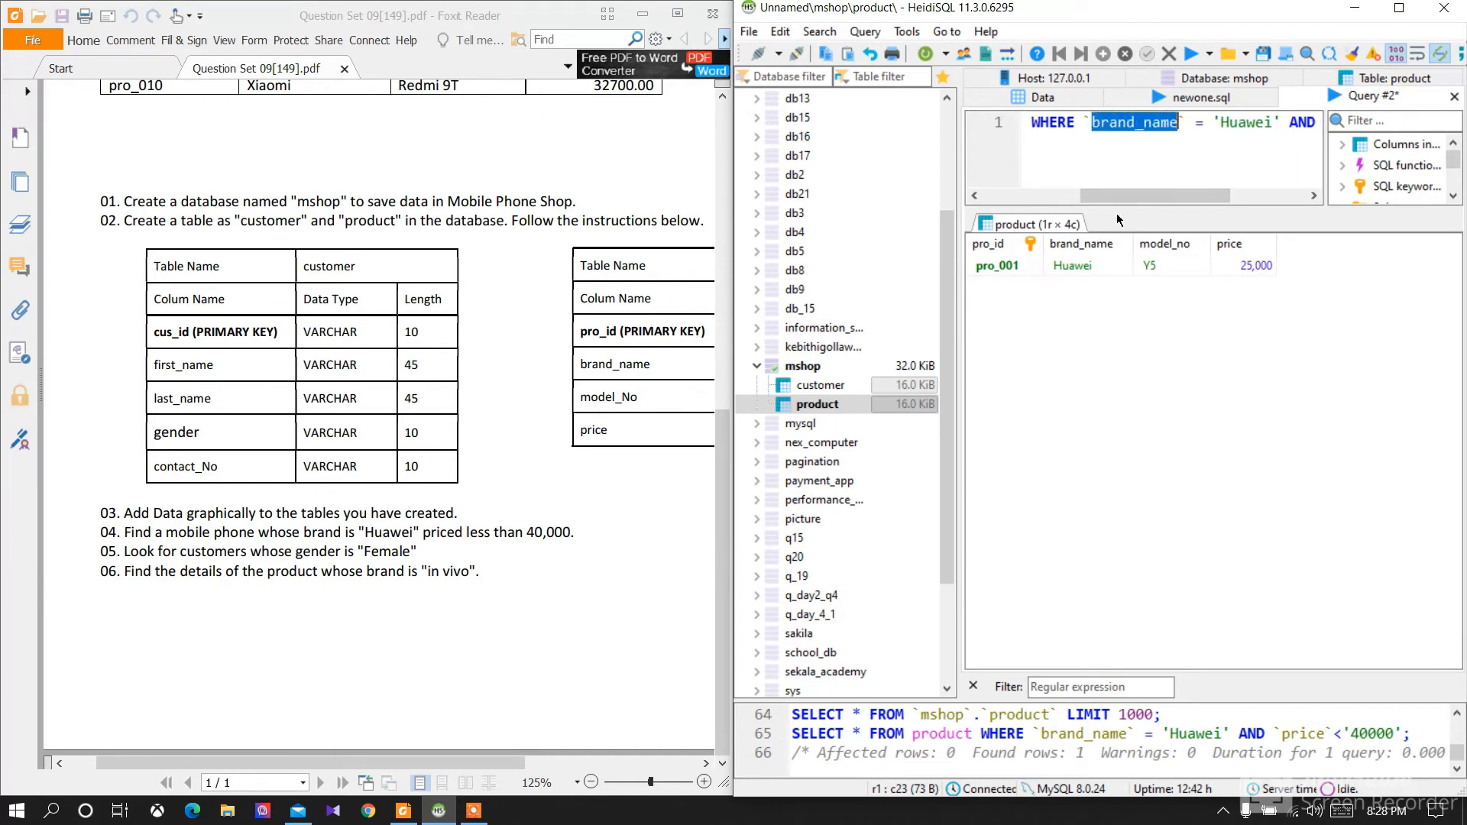
{"action": "type", "text": "gender"}
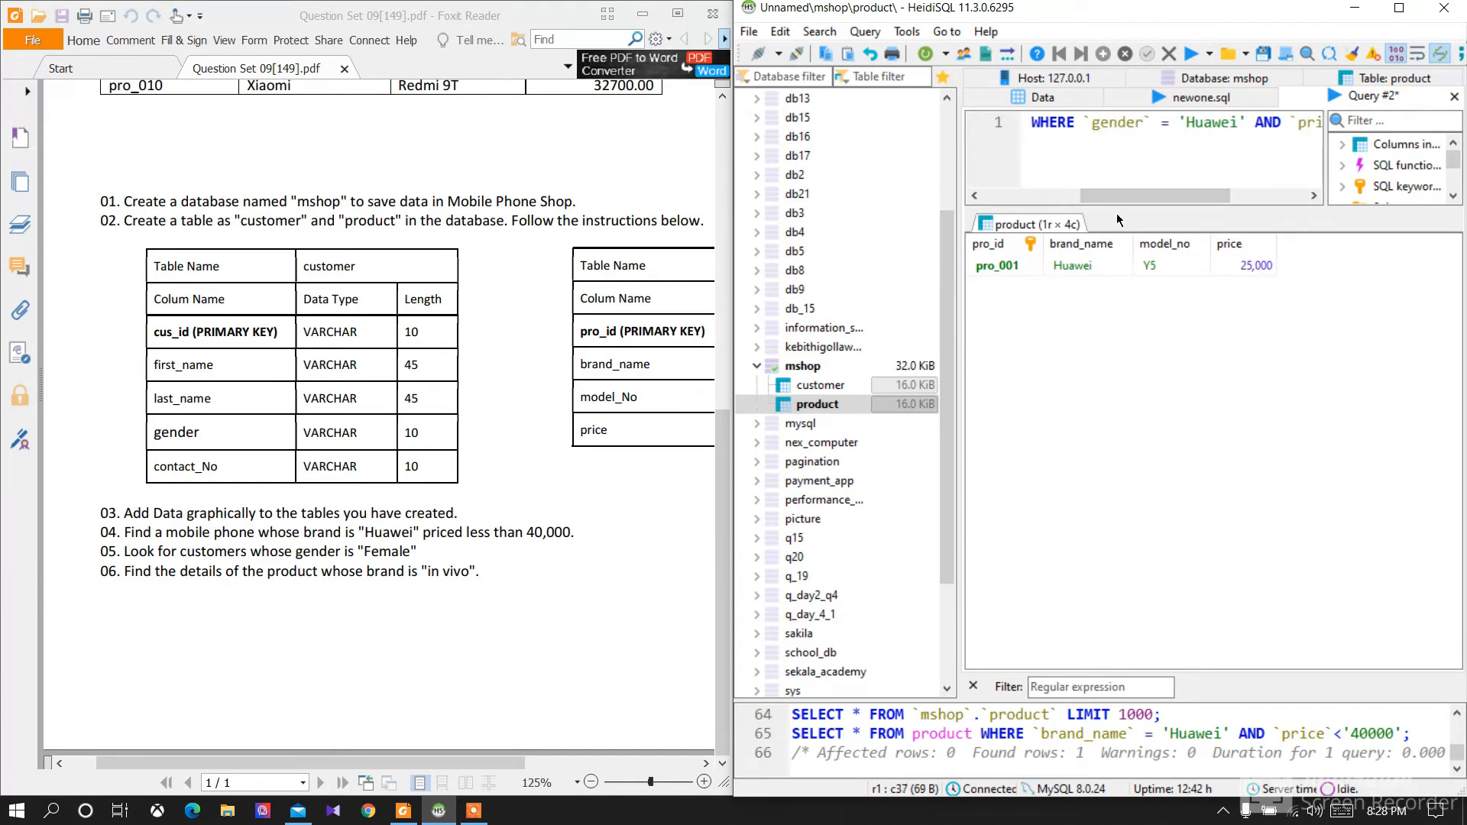
{"action": "left_click_drag", "start_coordinate": [1184, 122], "coordinate": [1239, 122]}
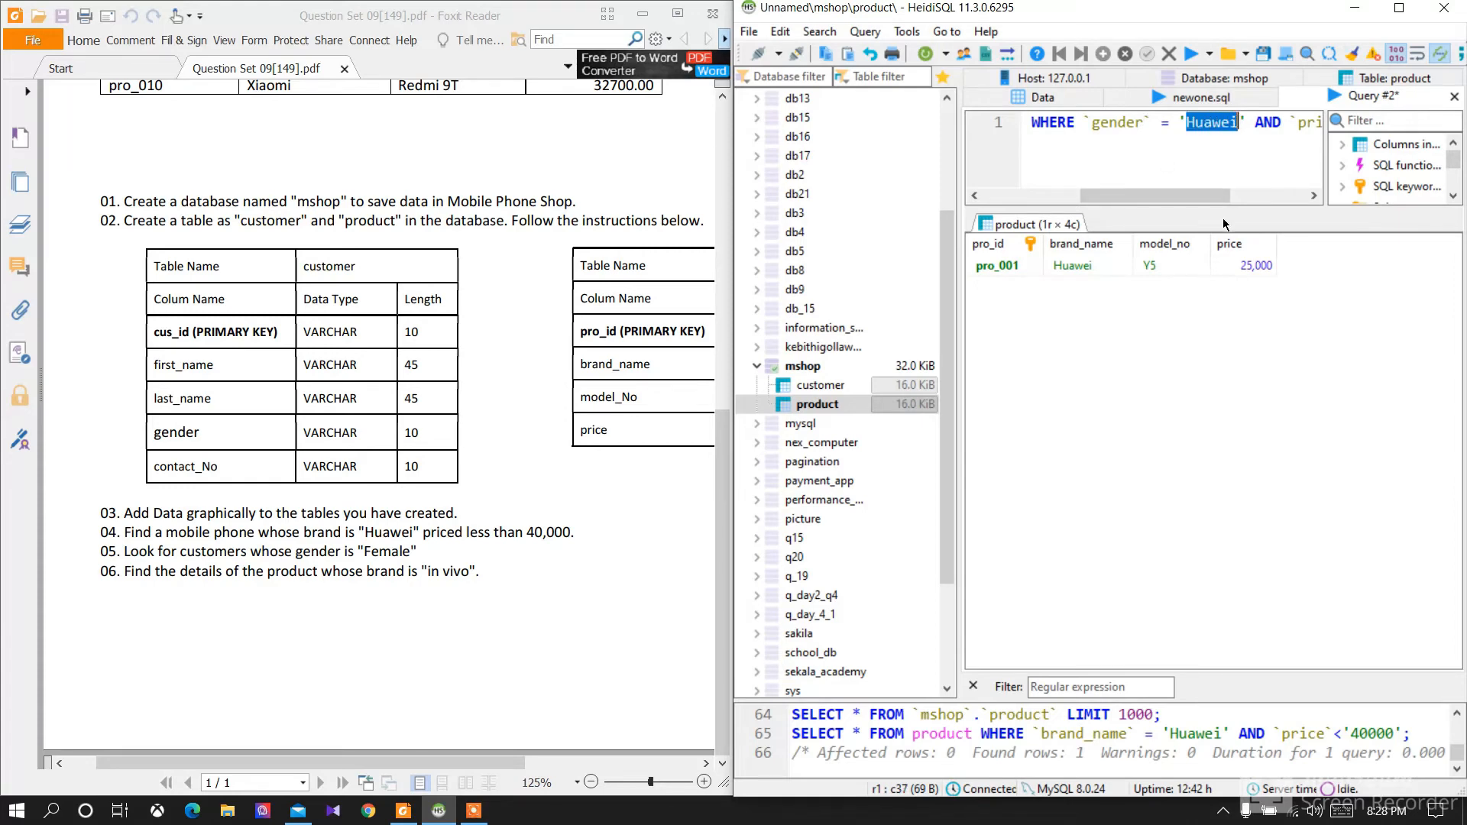
{"action": "type", "text": "Fema"}
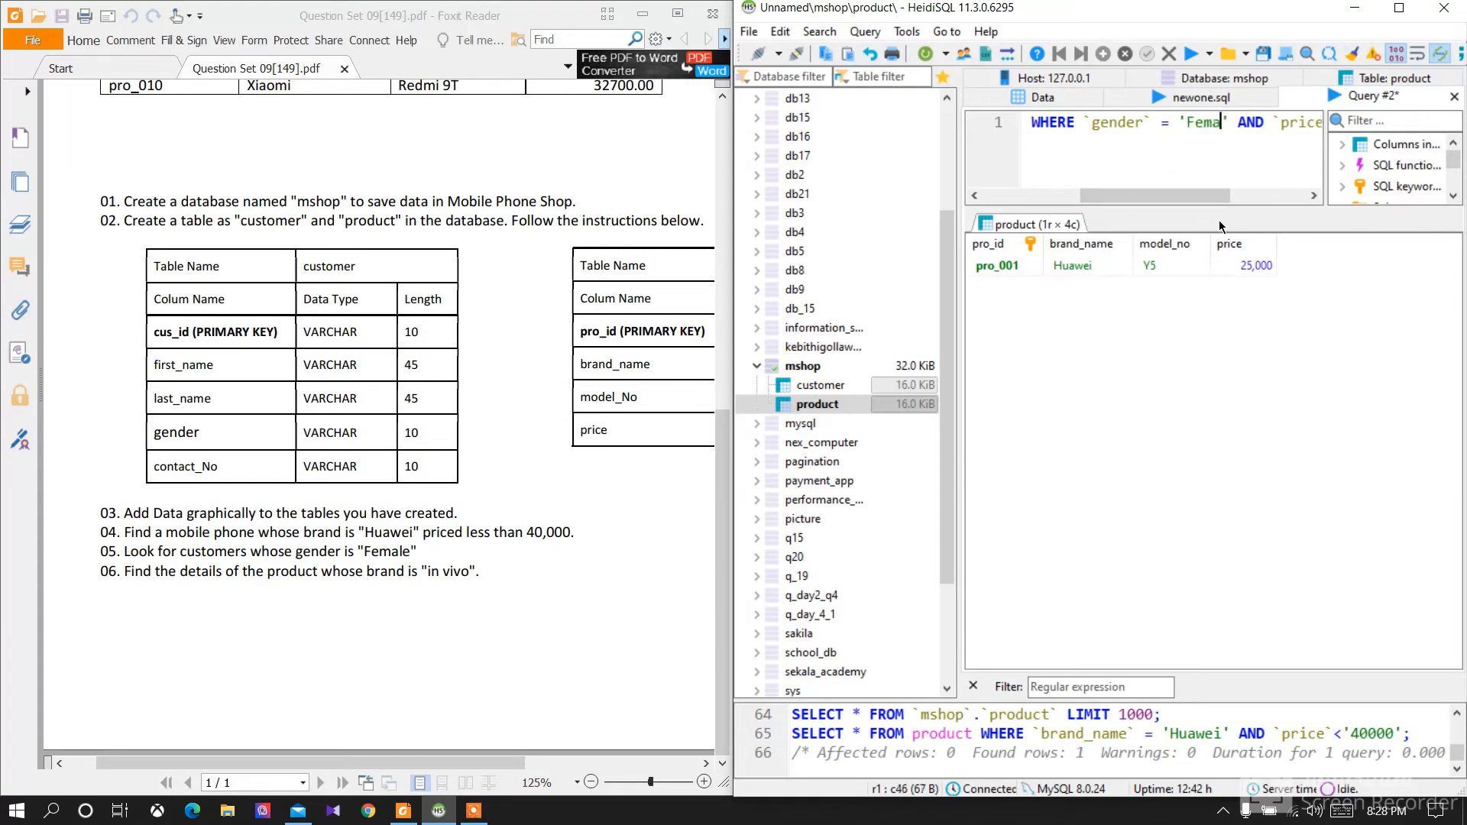
{"action": "type", "text": "le"}
Step: Remove the price condition and run the Female customers query
{"action": "left_click_drag", "start_coordinate": [1204, 195], "coordinate": [1264, 195]}
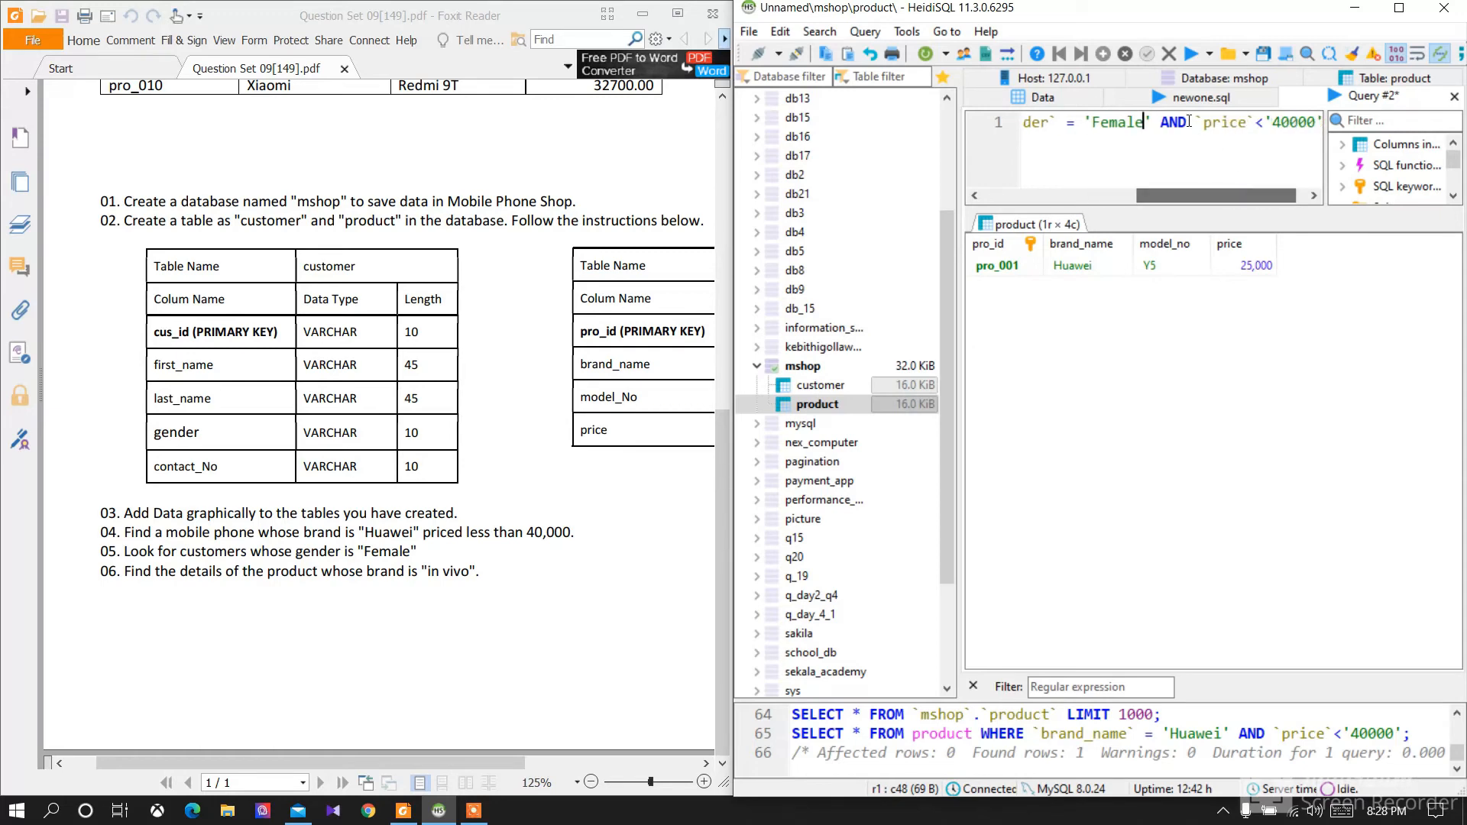
{"action": "left_click_drag", "start_coordinate": [1150, 122], "coordinate": [1302, 123]}
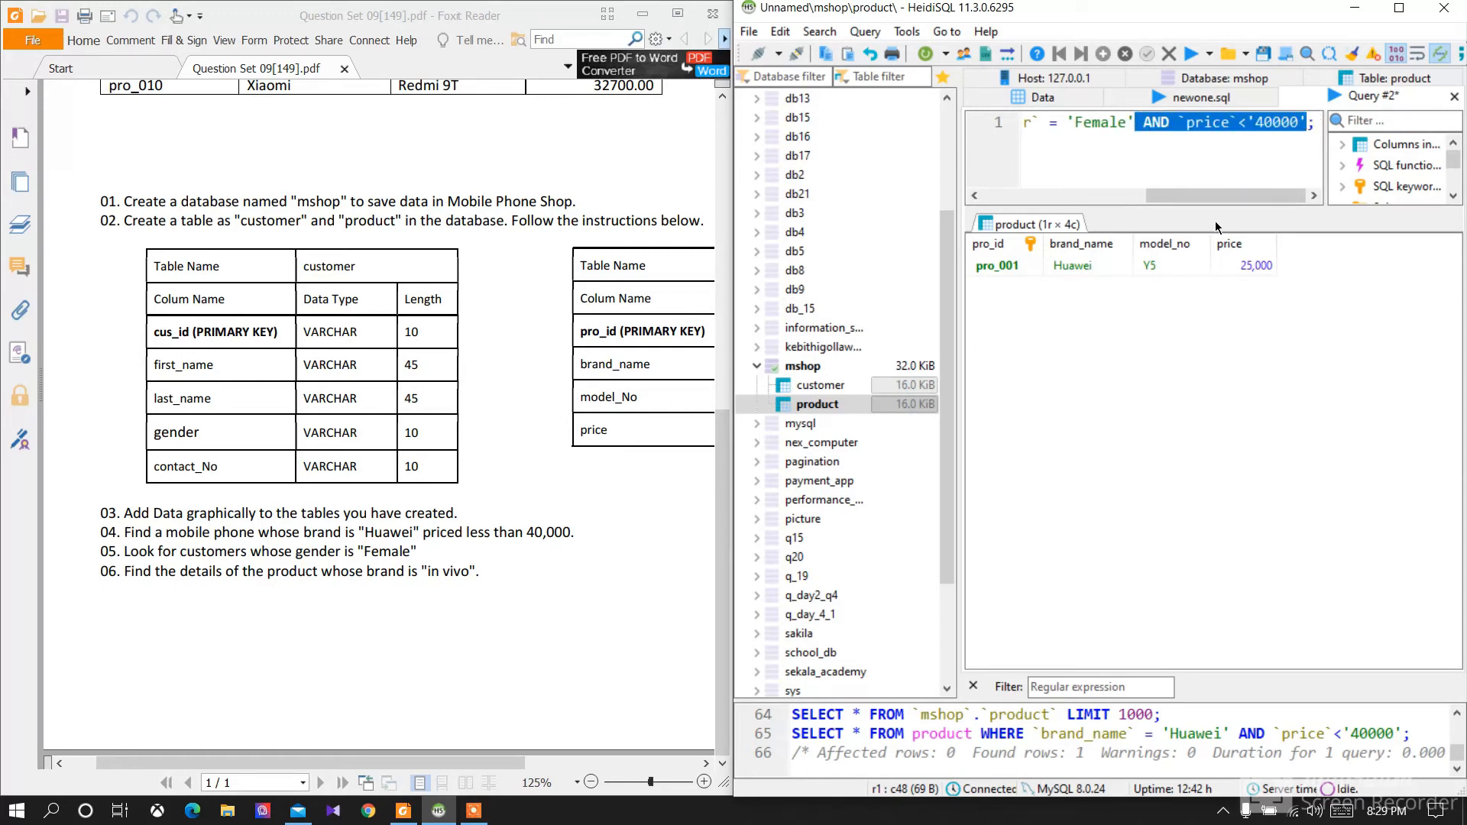
{"action": "key", "text": "BackSpace"}
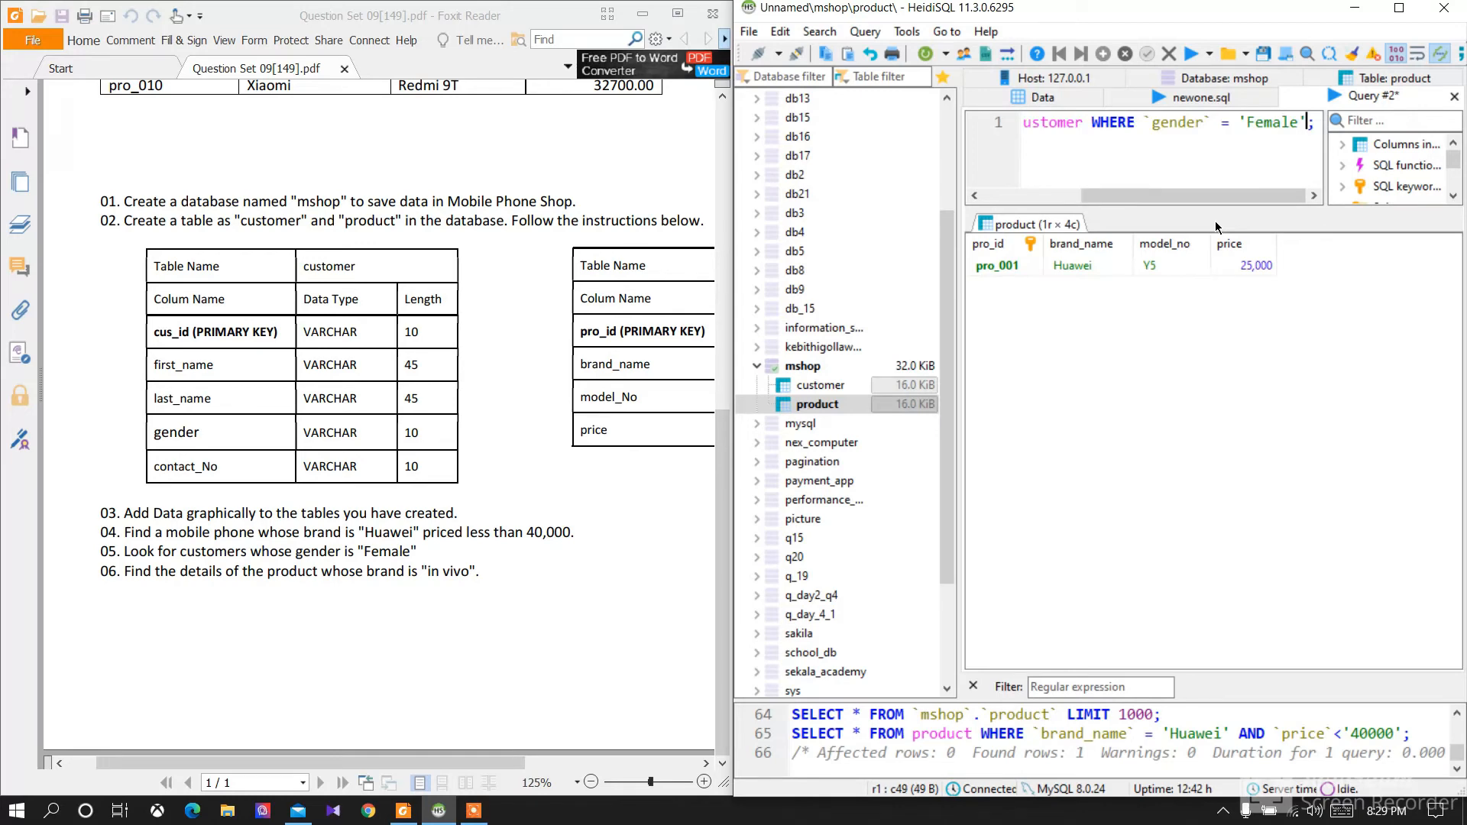
{"action": "left_click", "coordinate": [1192, 58]}
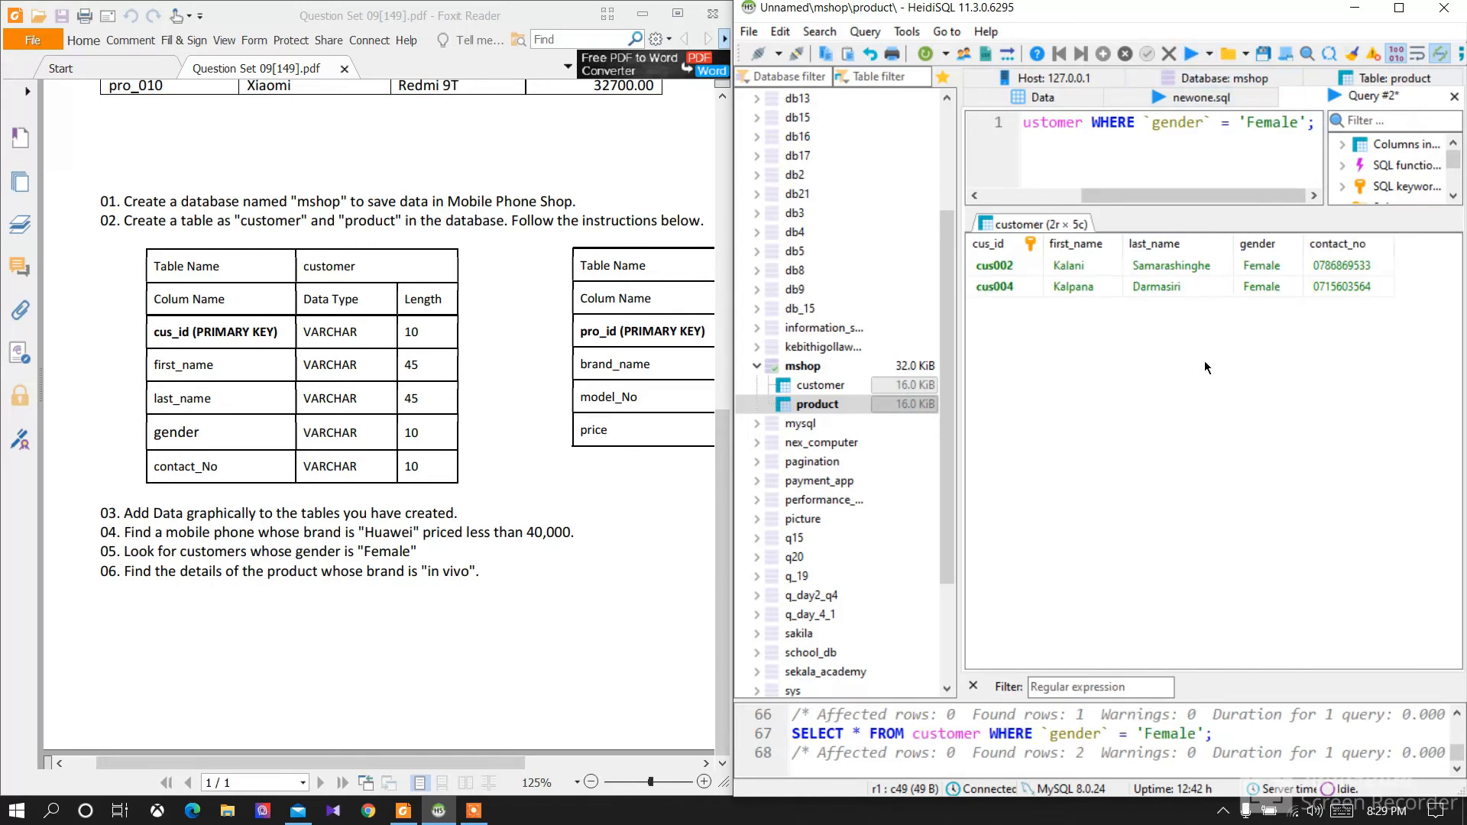
{"action": "left_click_drag", "start_coordinate": [490, 250], "coordinate": [425, 520]}
{"action": "left_click_drag", "start_coordinate": [474, 260], "coordinate": [498, 534]}
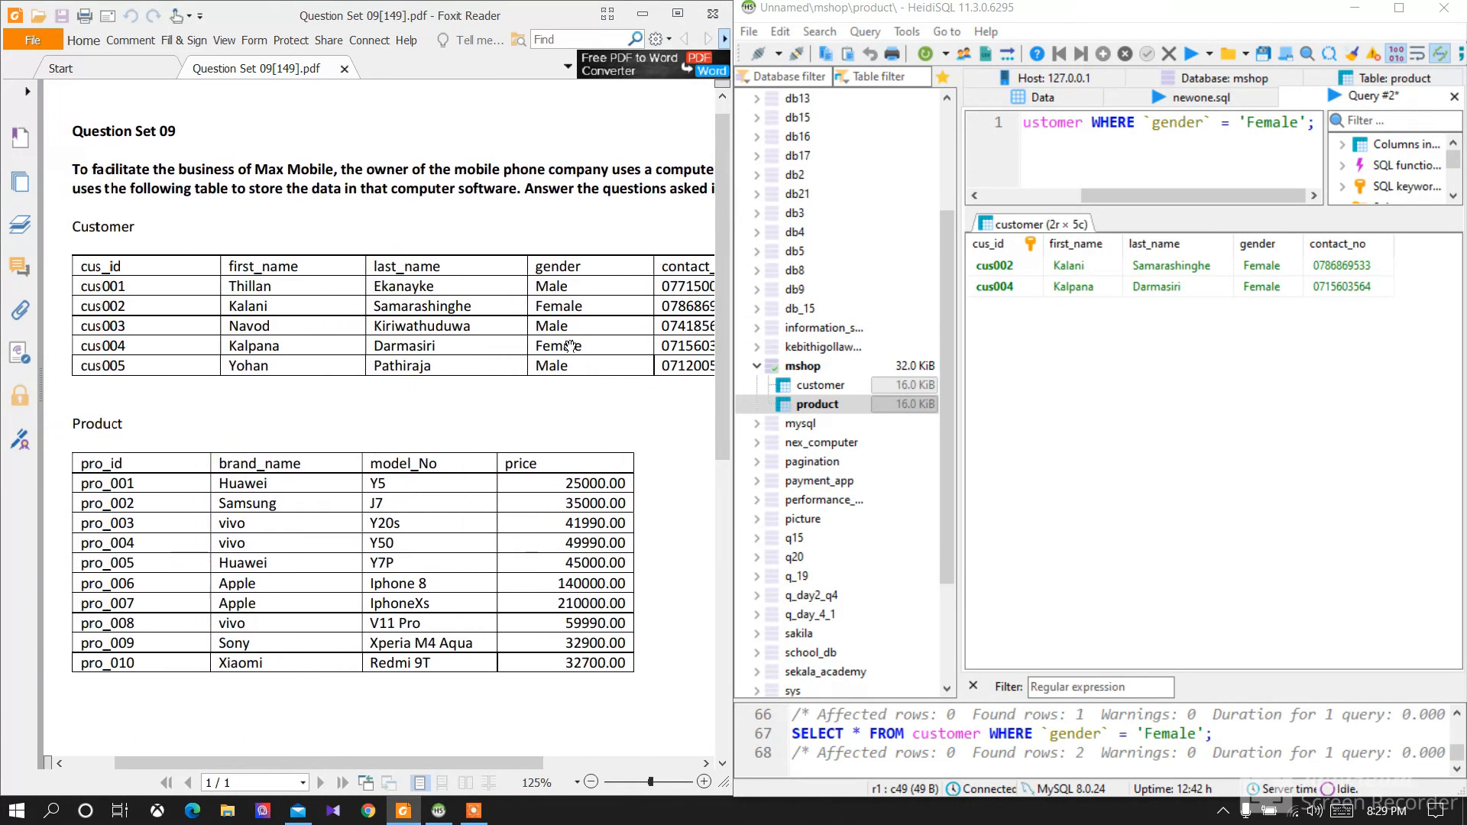
{"action": "left_click_drag", "start_coordinate": [584, 308], "coordinate": [584, 306]}
{"action": "left_click_drag", "start_coordinate": [341, 494], "coordinate": [414, 122]}
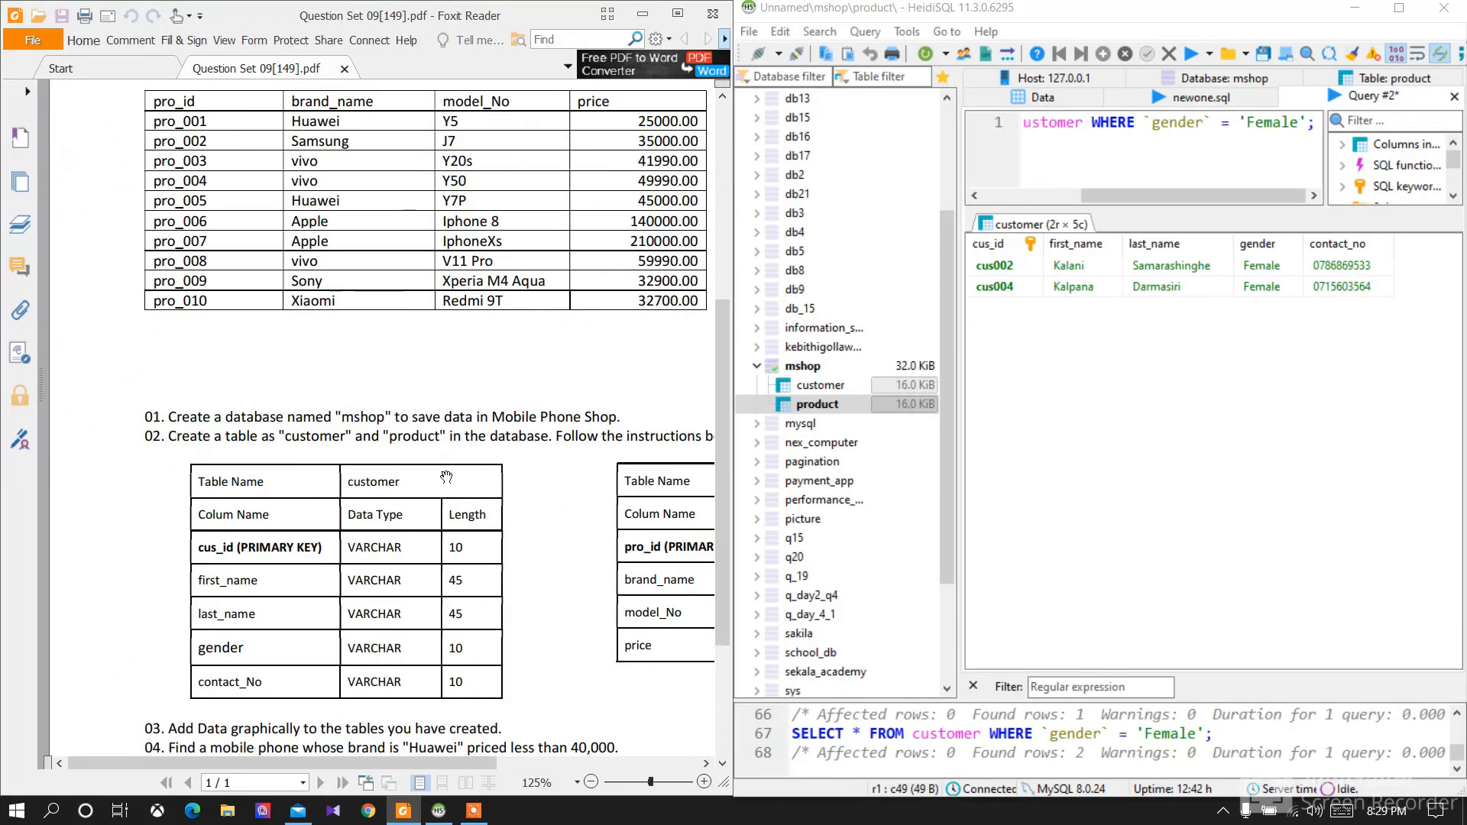
{"action": "left_click_drag", "start_coordinate": [445, 479], "coordinate": [423, 258]}
{"action": "left_click_drag", "start_coordinate": [1048, 408], "coordinate": [1304, 409]}
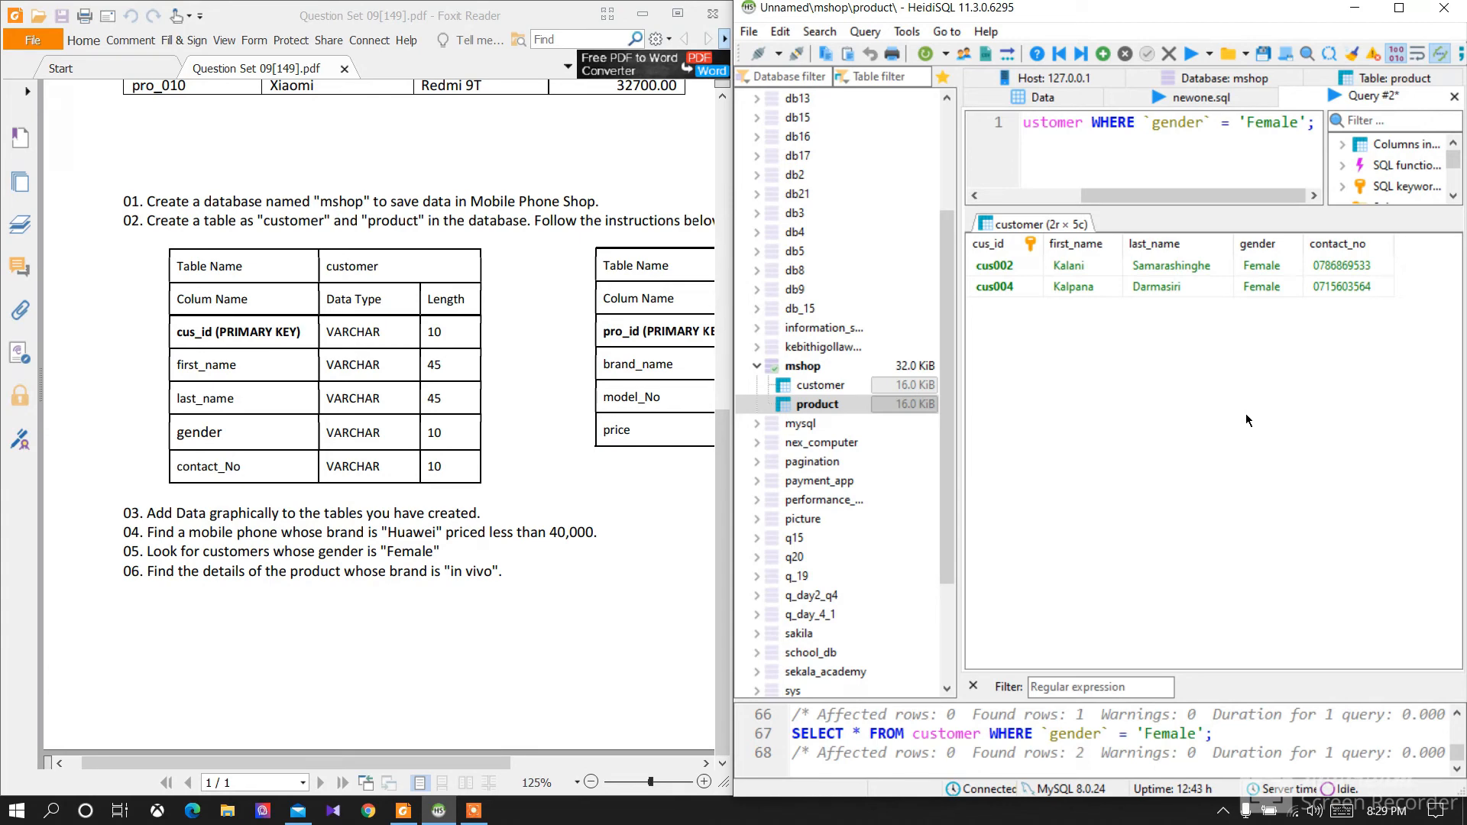
{"action": "left_click", "coordinate": [1083, 131]}
Step: Clear the editor and start typing SELECT * FROM product WHERE `model_no` = ' with a value
{"action": "key", "text": "ctrl+a"}
{"action": "key", "text": "BackSpace"}
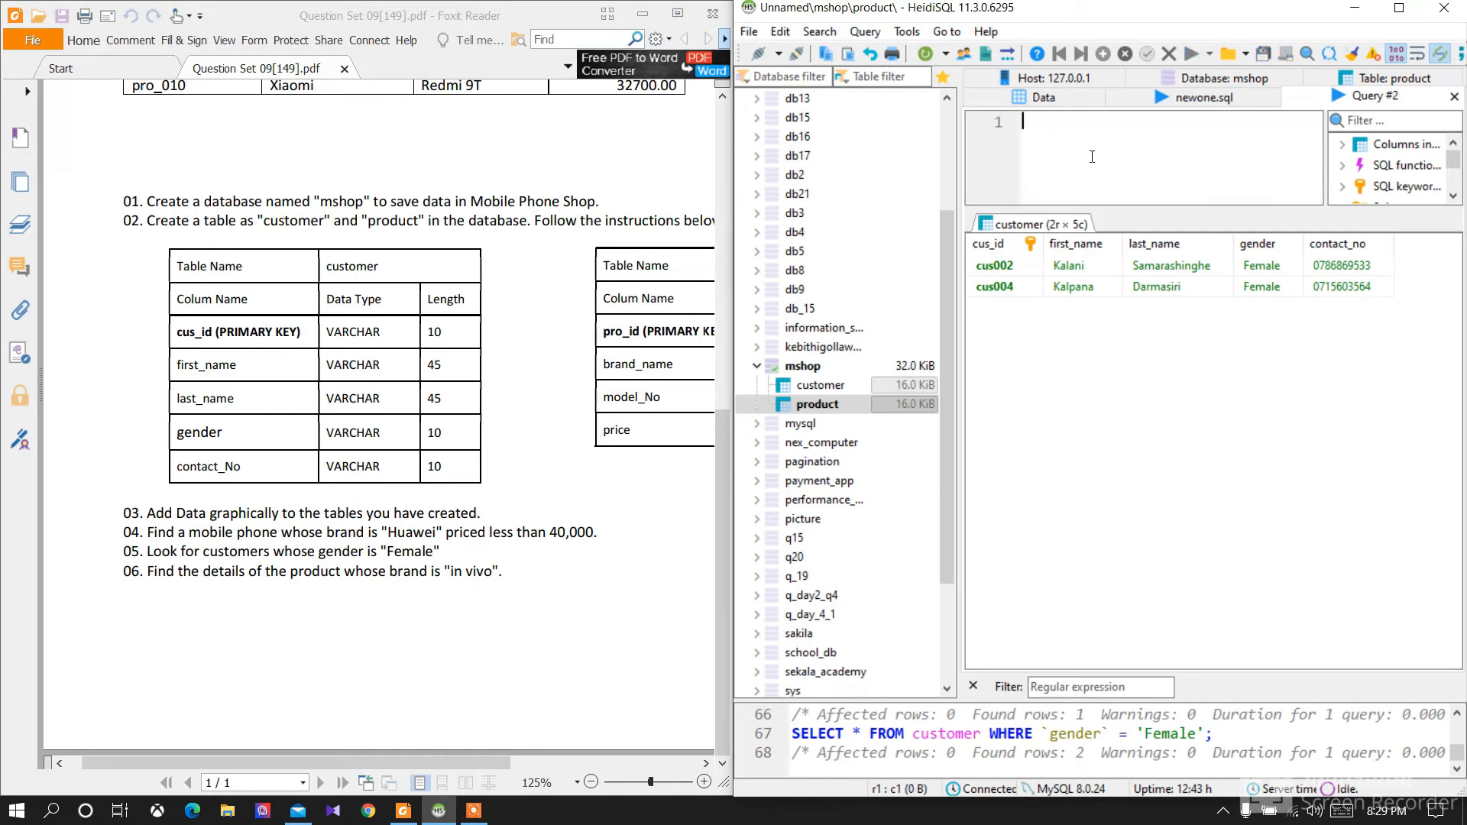
{"action": "type", "text": "SEEL"}
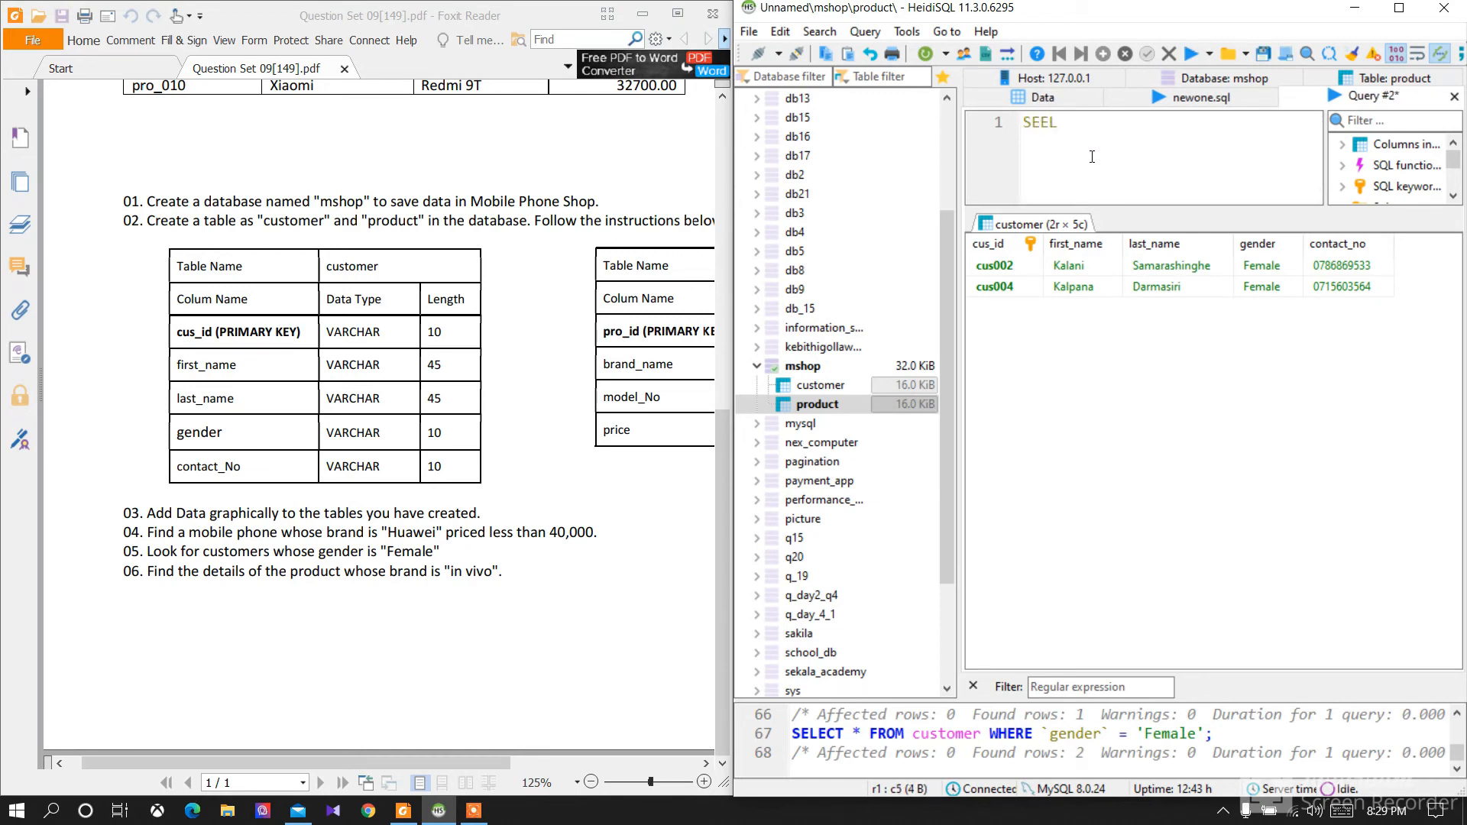
{"action": "key", "text": "BackSpace"}
{"action": "key", "text": "BackSpace"}
{"action": "type", "text": "LECT * "}
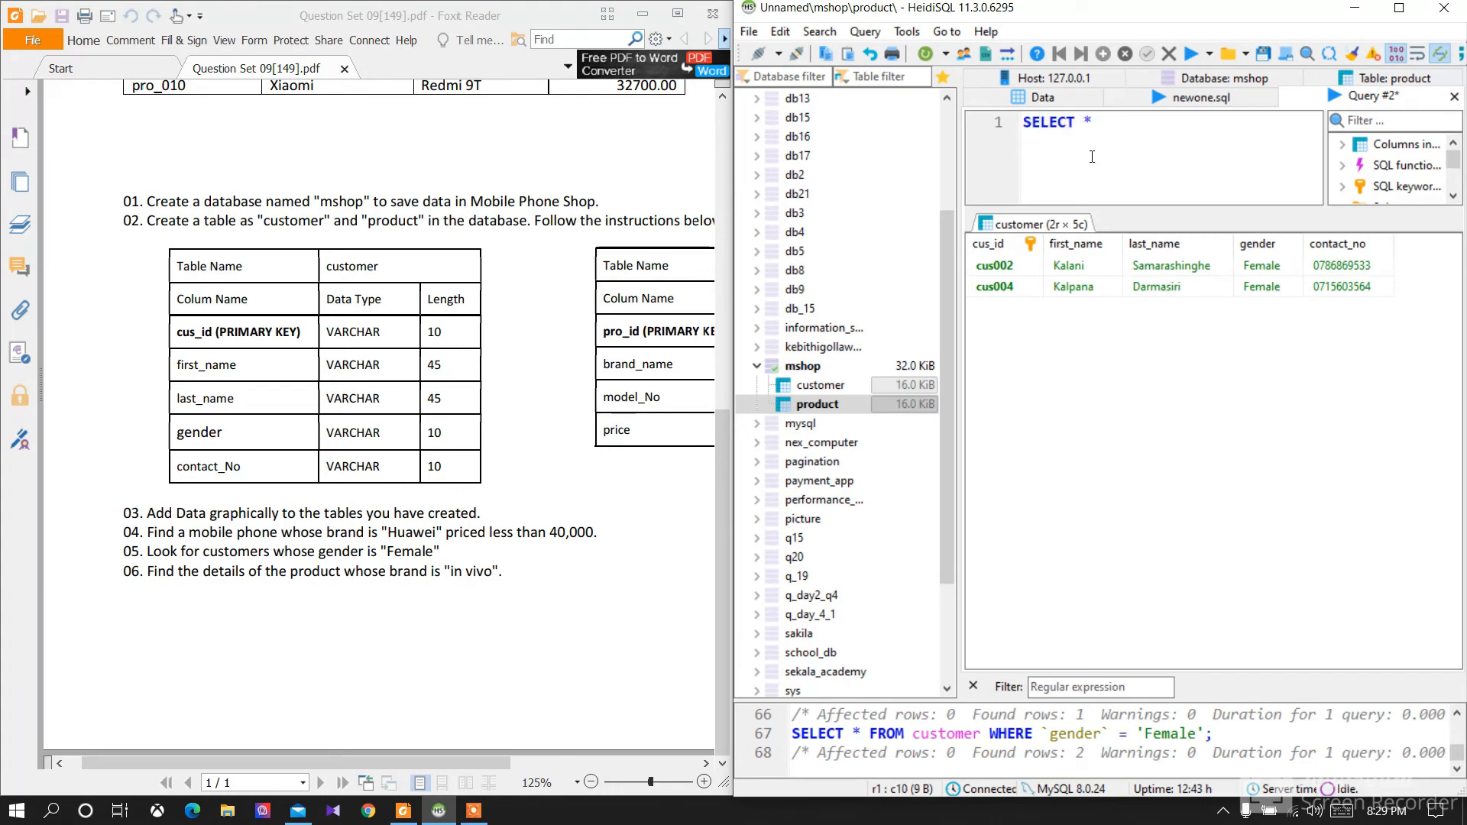
{"action": "type", "text": "FROM produ"}
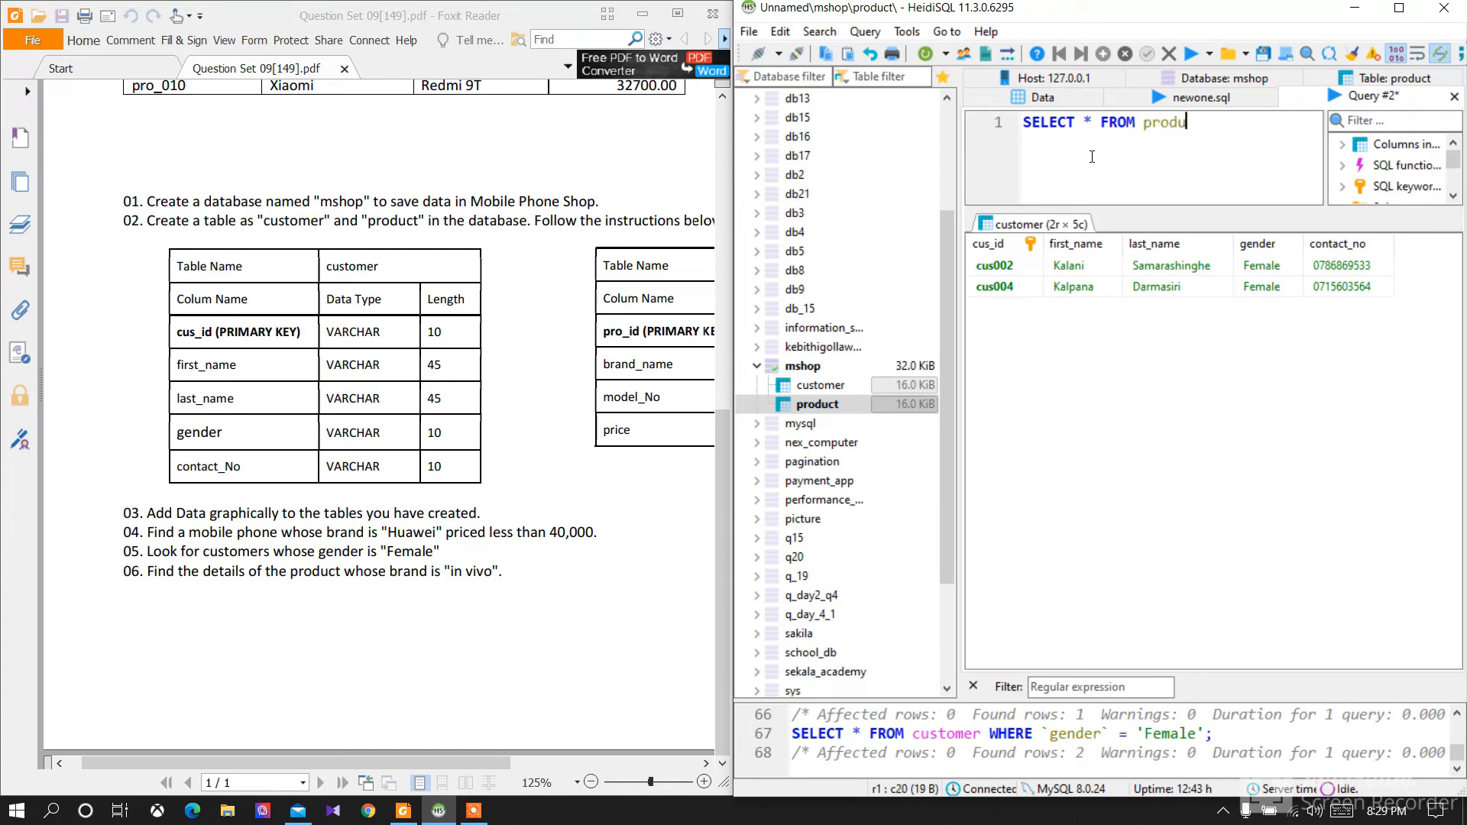
{"action": "type", "text": "ct WHERE `mo"}
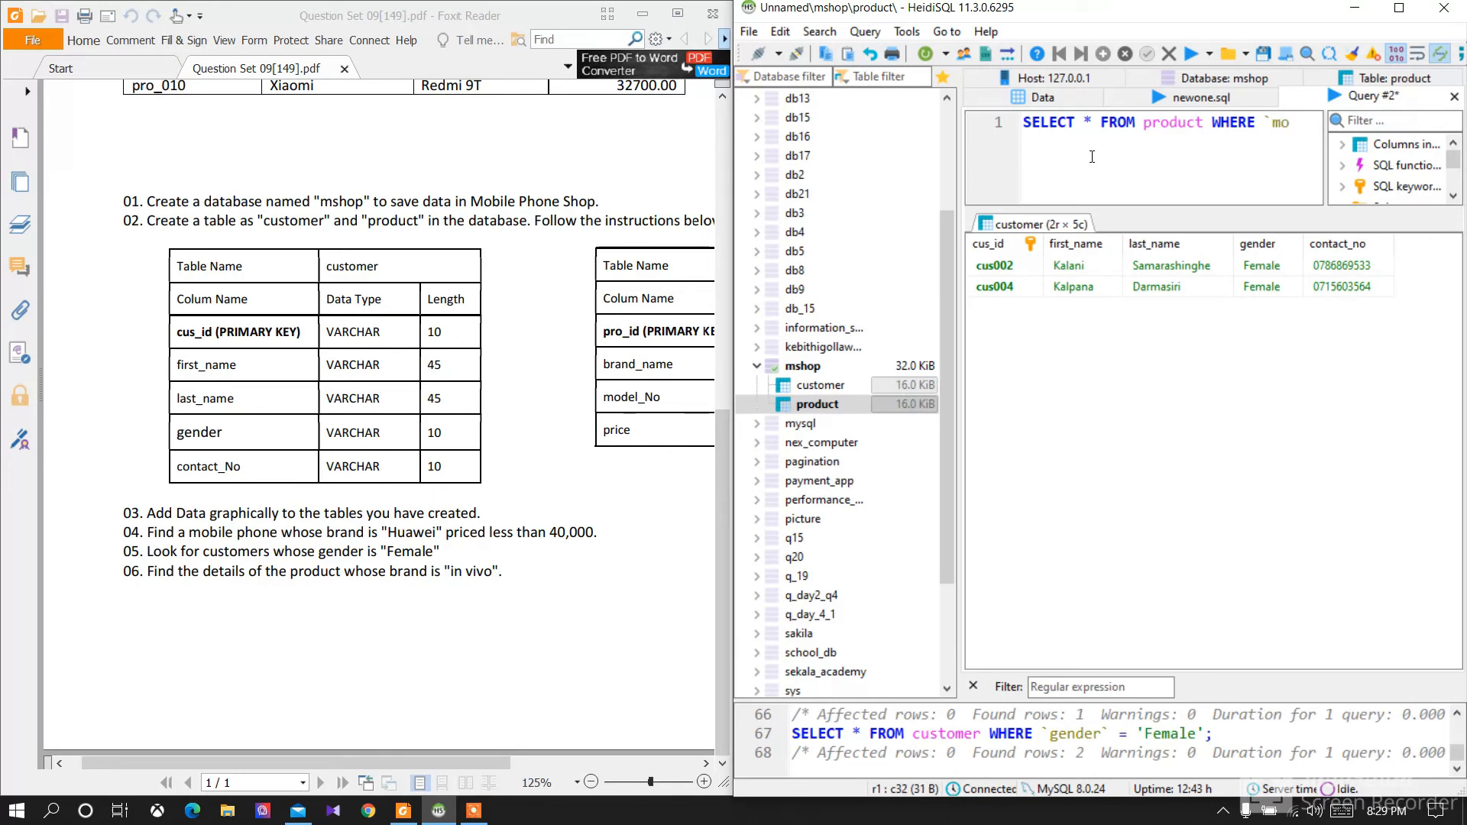
{"action": "type", "text": "del"}
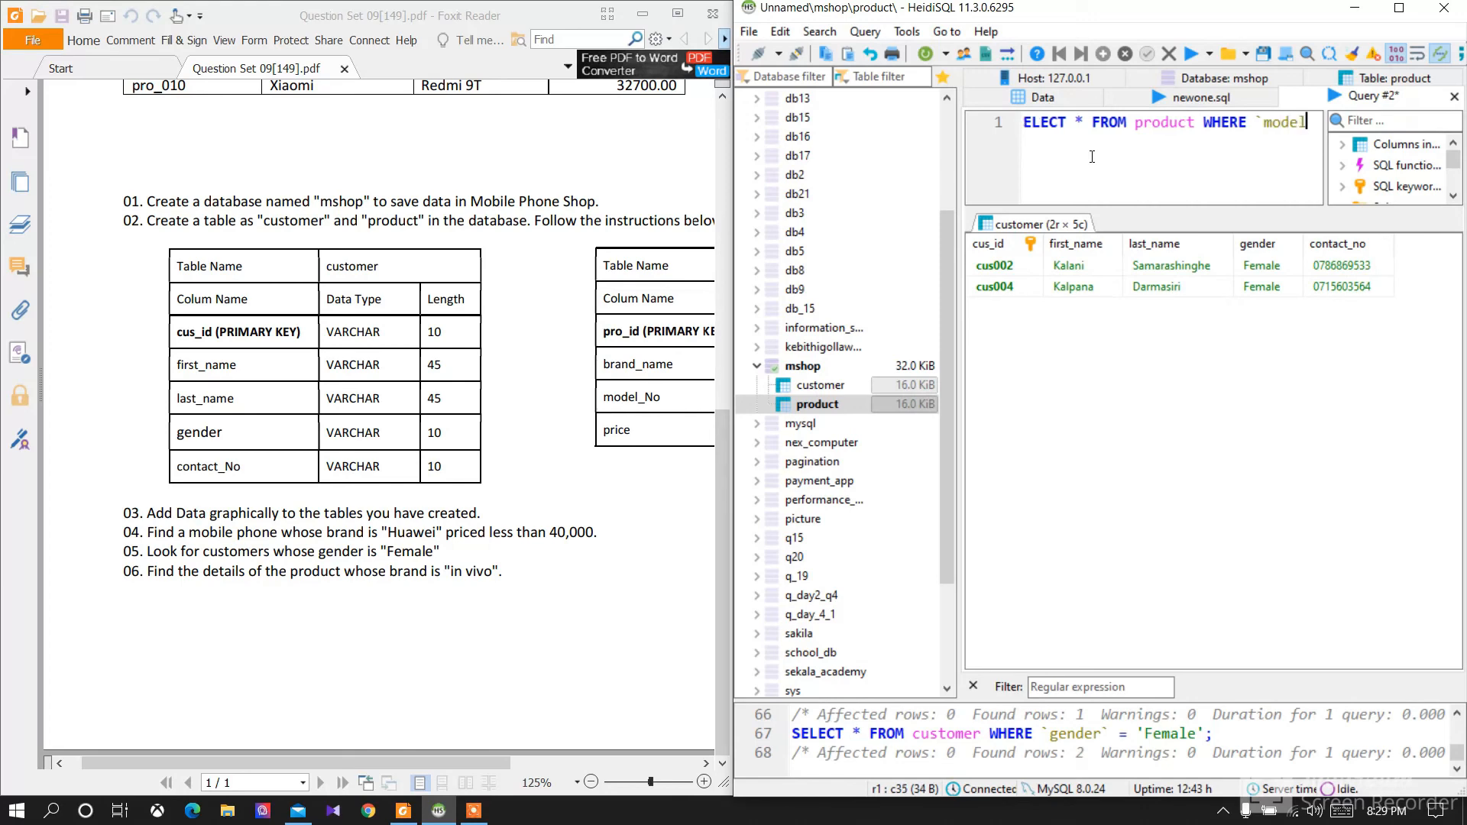
{"action": "type", "text": "_no"}
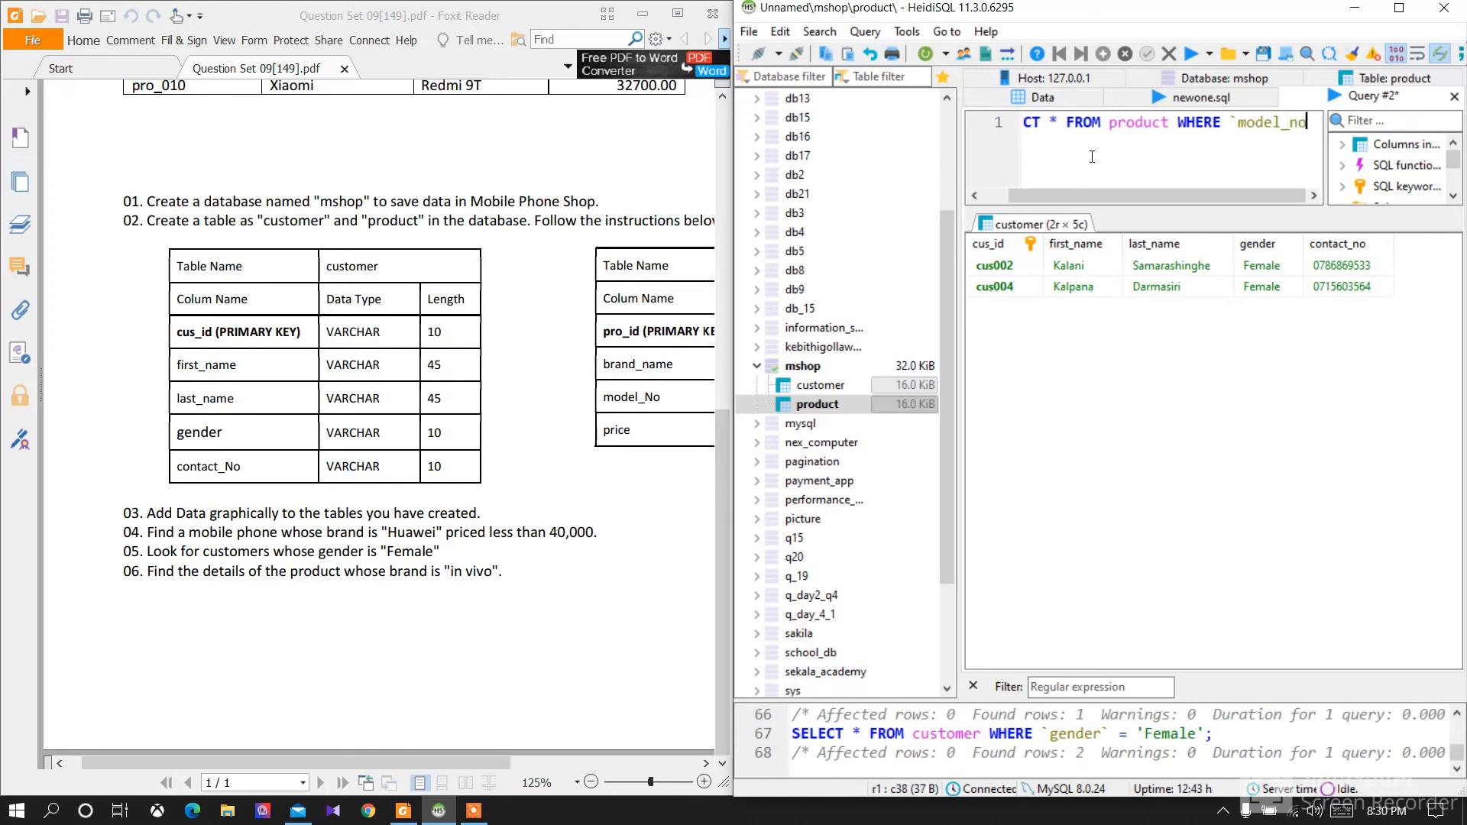
{"action": "type", "text": "` "}
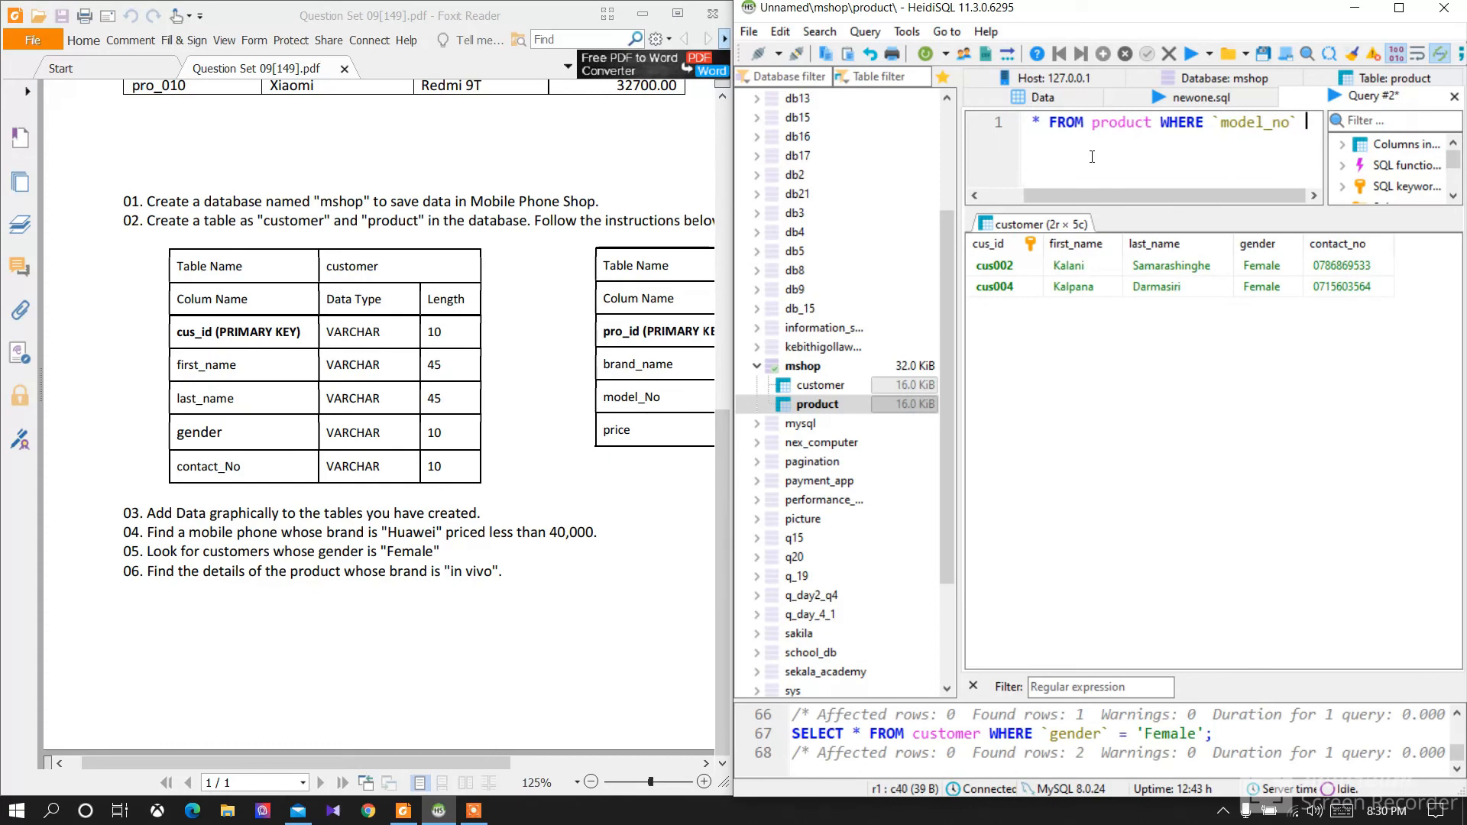
{"action": "type", "text": "= '"}
{"action": "key", "text": "BackSpace"}
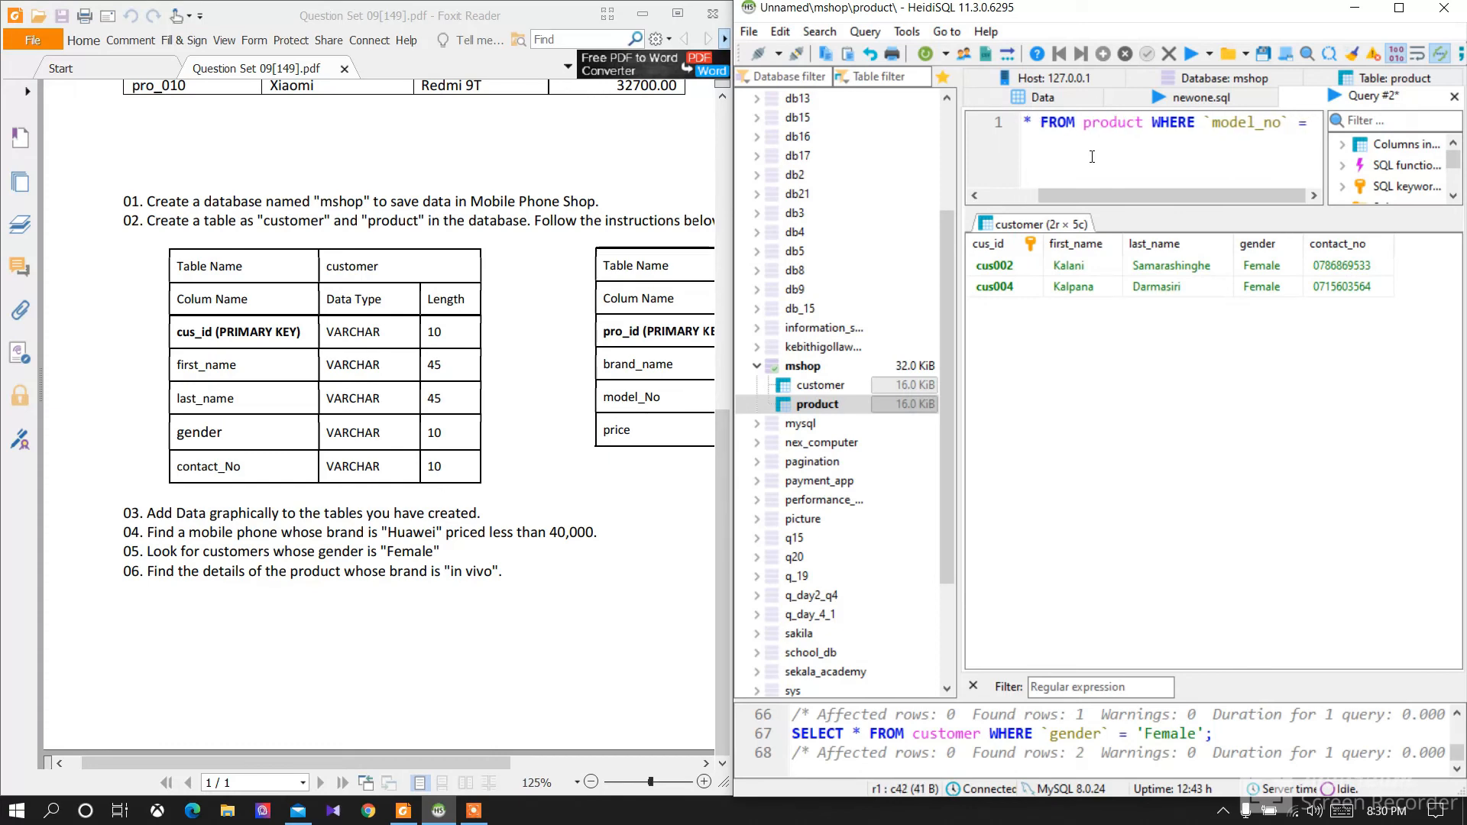
{"action": "type", "text": "'"}
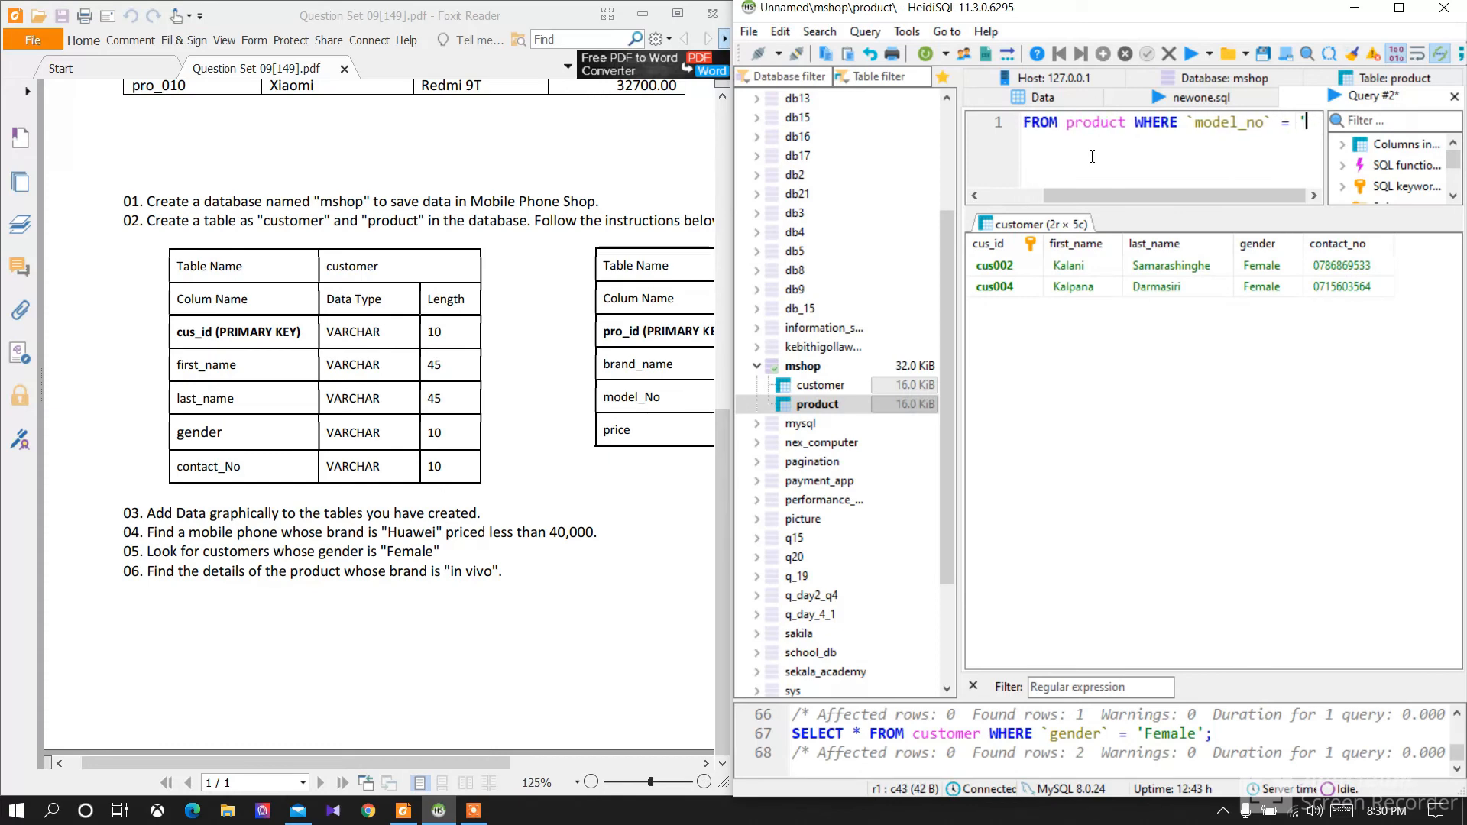
{"action": "type", "text": "vi"}
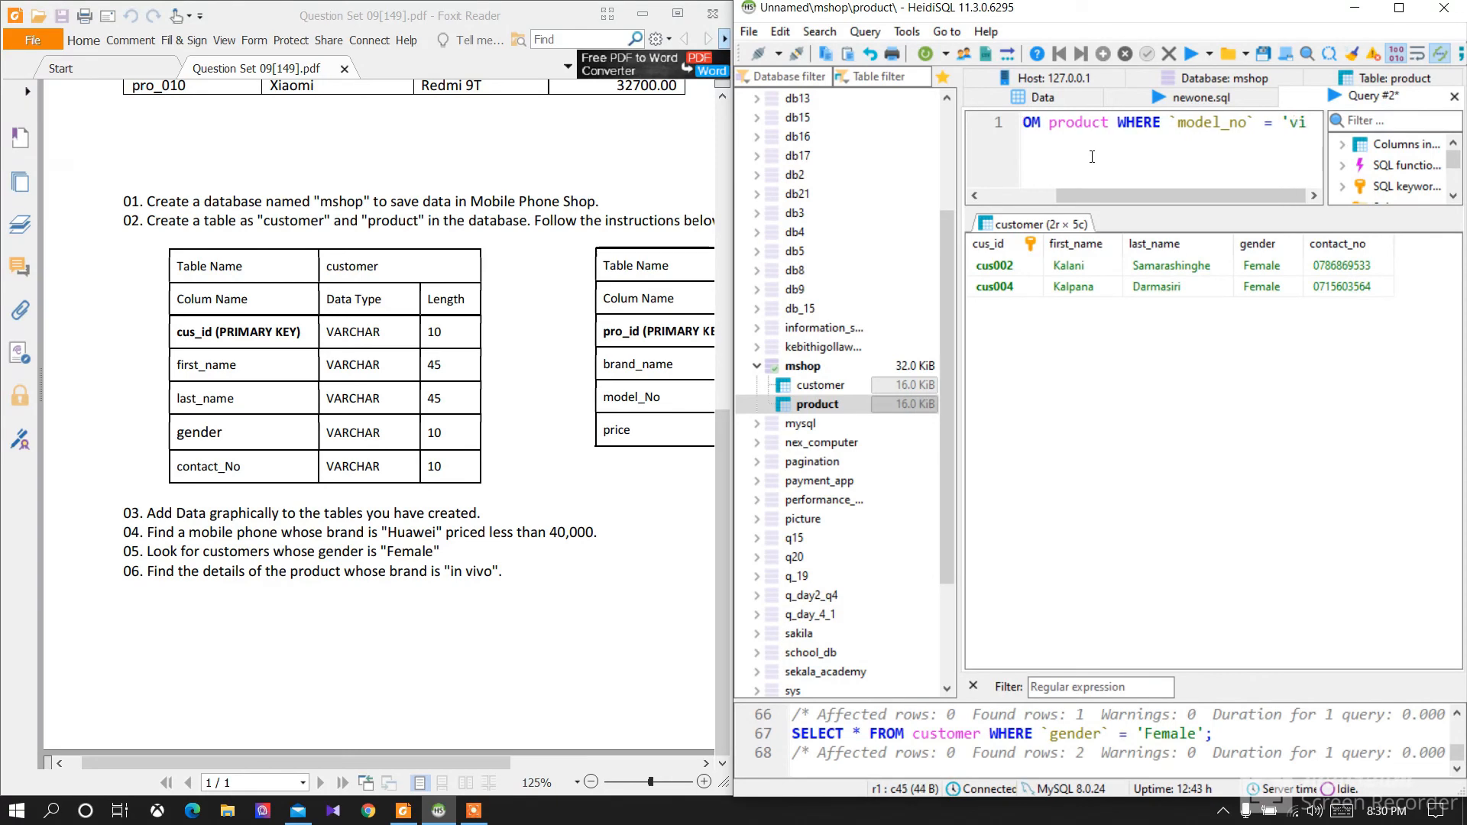
{"action": "type", "text": "vi"}
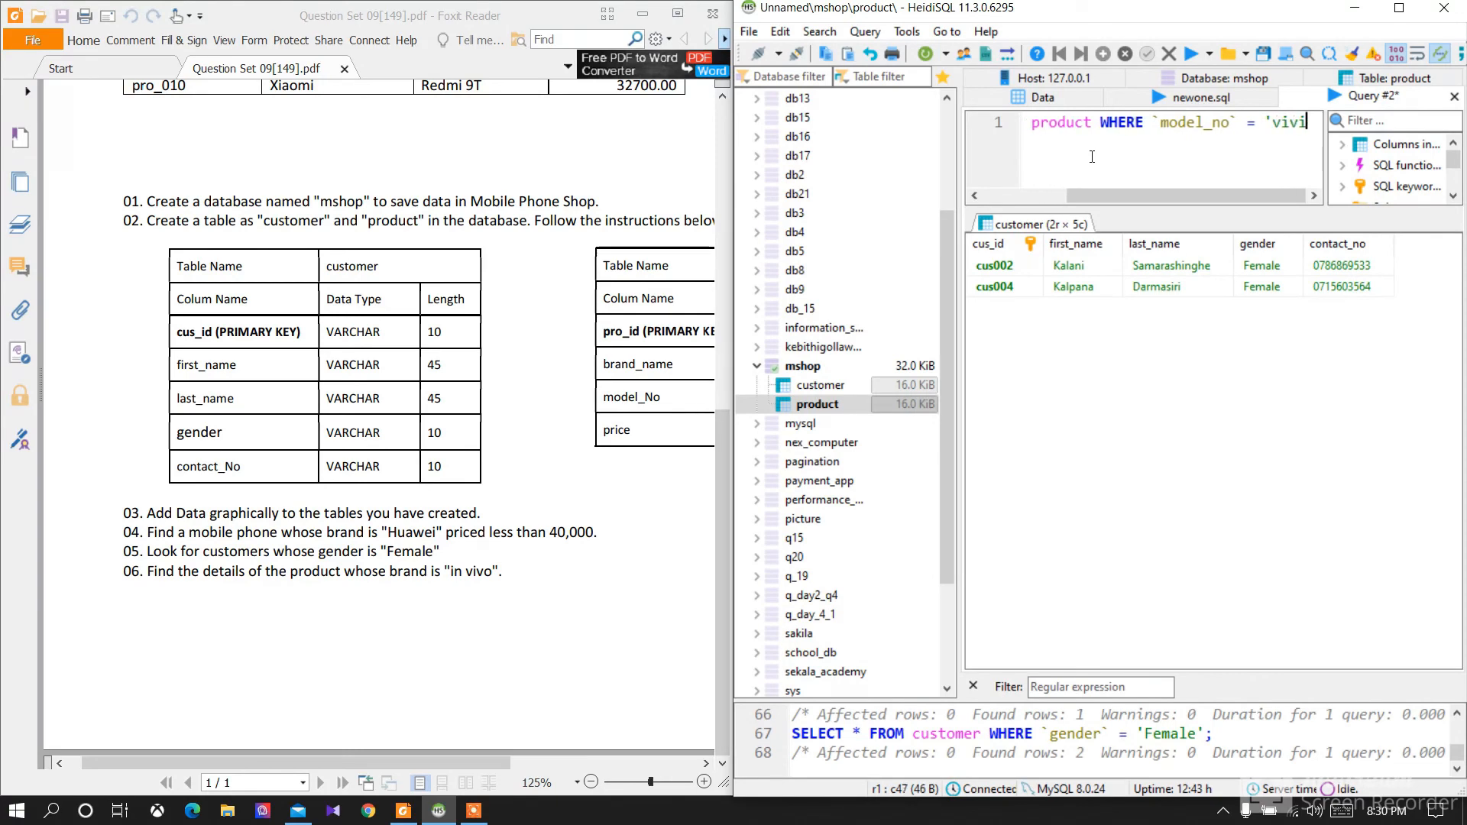
Step: Replace the model_no column with brand_name in the query
{"action": "left_click_drag", "start_coordinate": [580, 344], "coordinate": [493, 671]}
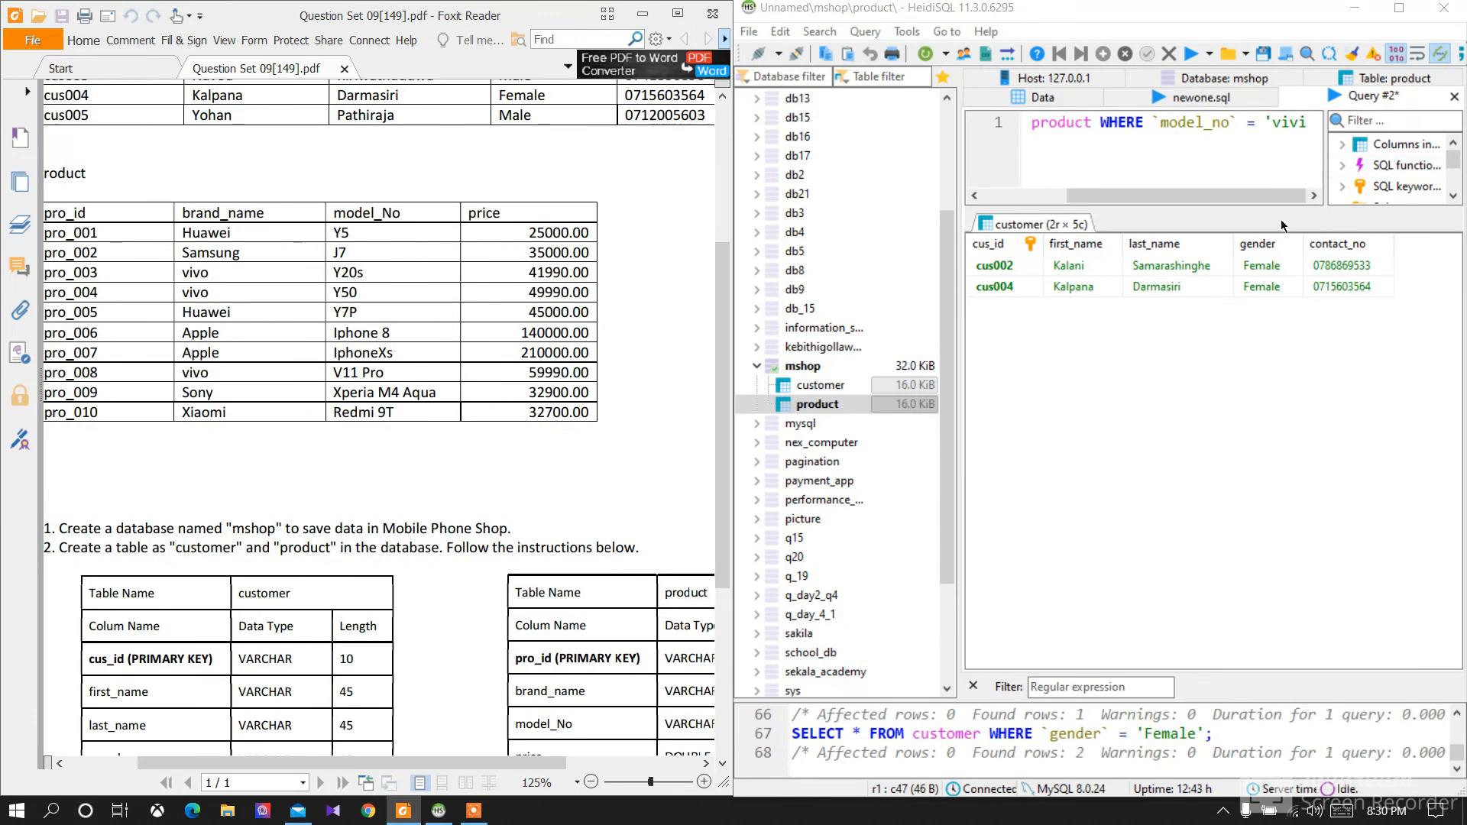
{"action": "left_click_drag", "start_coordinate": [1228, 129], "coordinate": [1226, 129]}
{"action": "key", "text": "BackSpace"}
{"action": "key", "text": "BackSpace"}
{"action": "key", "text": "BackSpace"}
{"action": "key", "text": "BackSpace"}
{"action": "key", "text": "BackSpace"}
{"action": "key", "text": "BackSpace"}
{"action": "key", "text": "BackSpace"}
{"action": "key", "text": "BackSpace"}
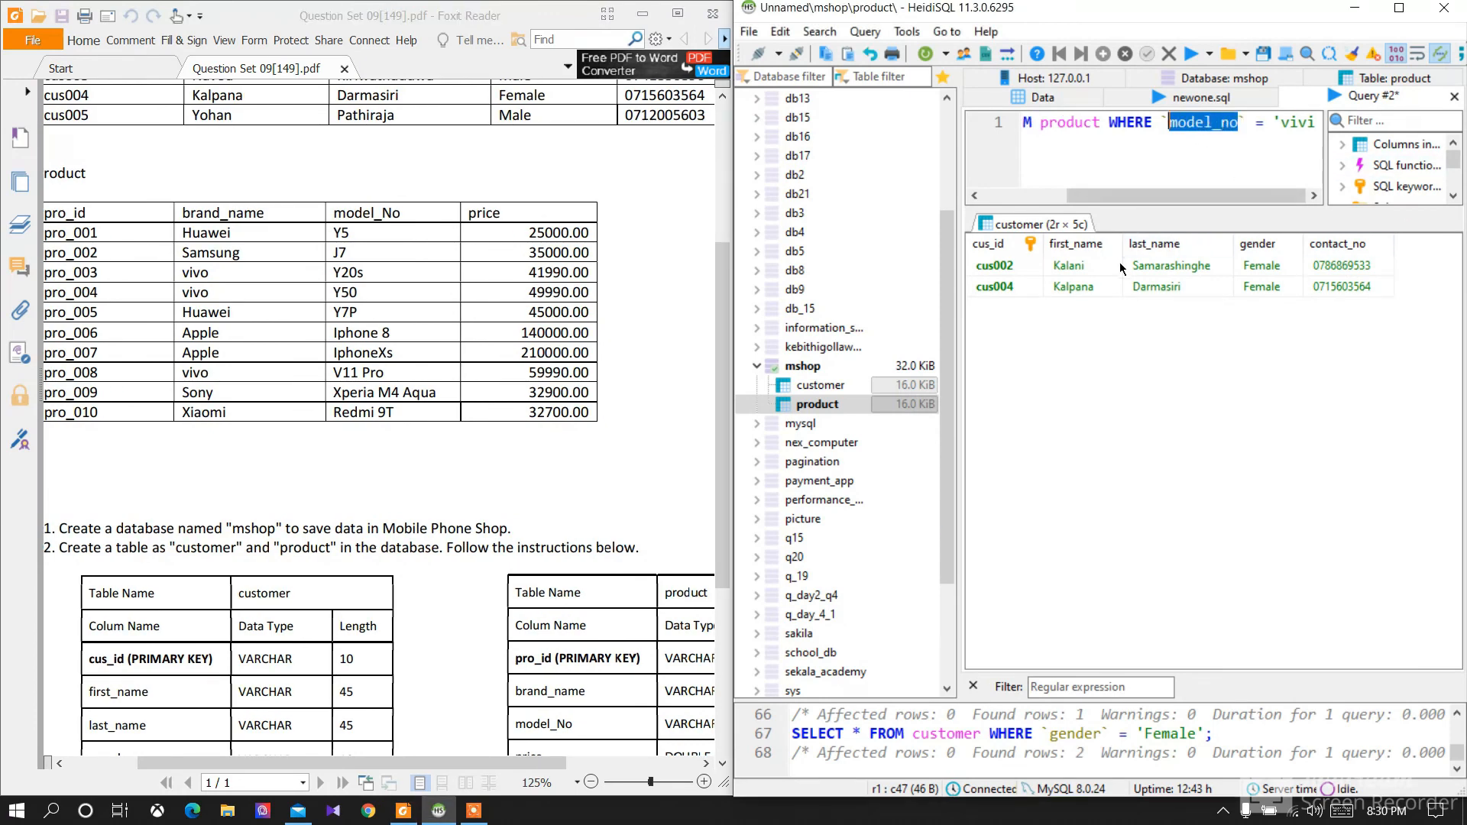
{"action": "type", "text": "brand_name"}
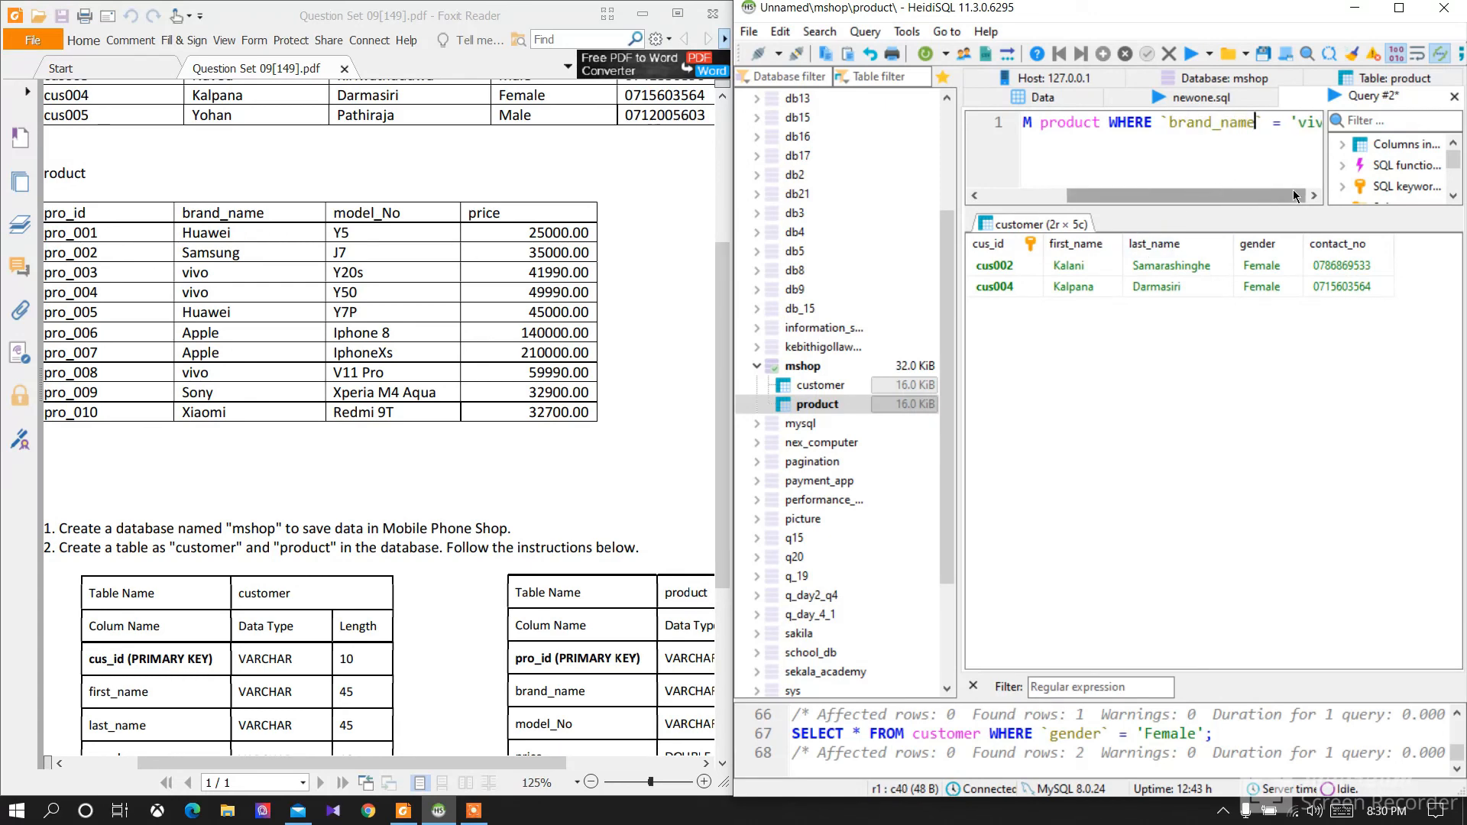
Step: Finish the condition as 'vivo'; and run it, returning pro_003, pro_004 and pro_008
{"action": "left_click", "coordinate": [1314, 196]}
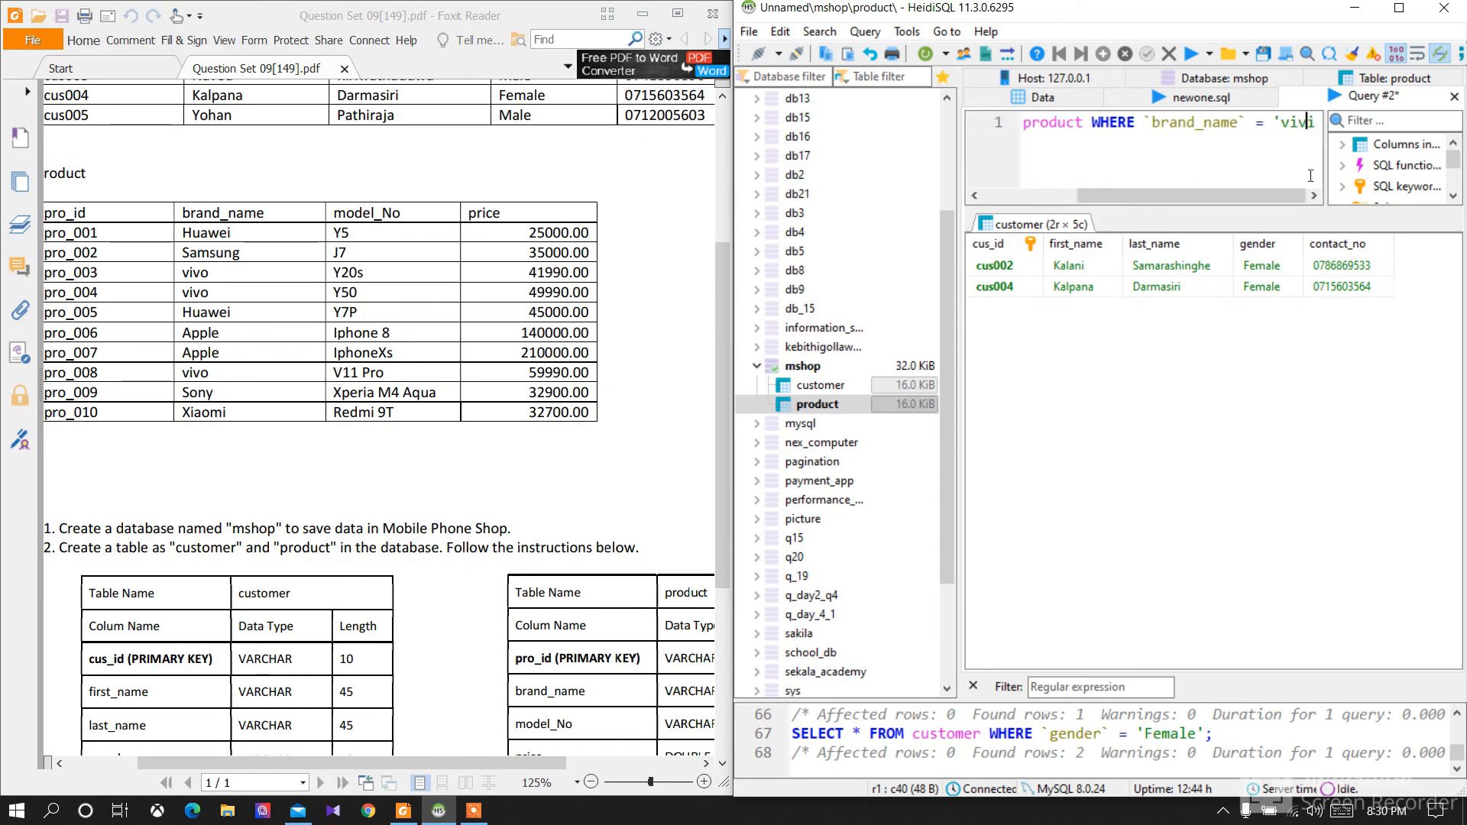
{"action": "key", "text": "End"}
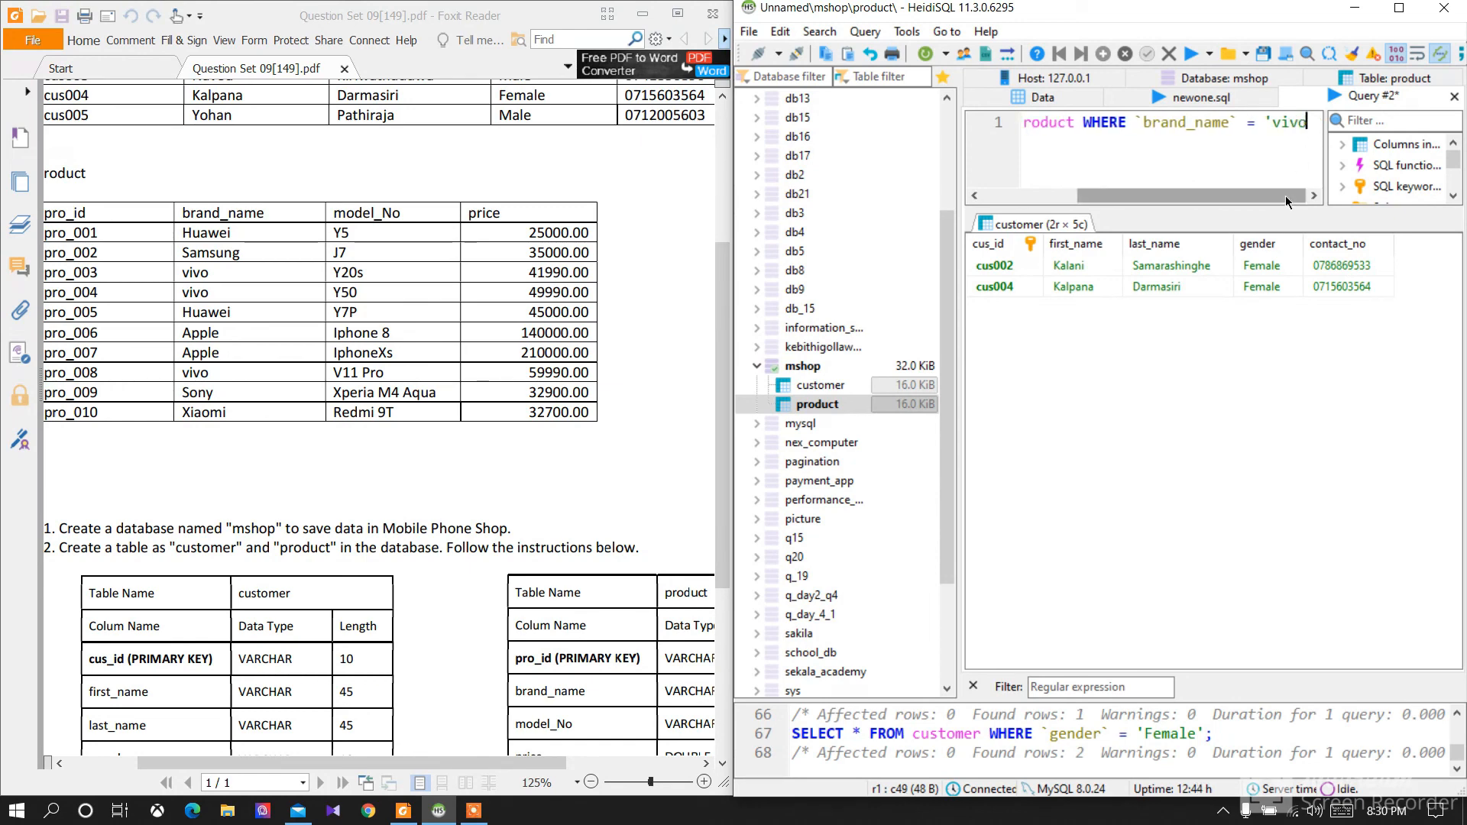
{"action": "type", "text": "';"}
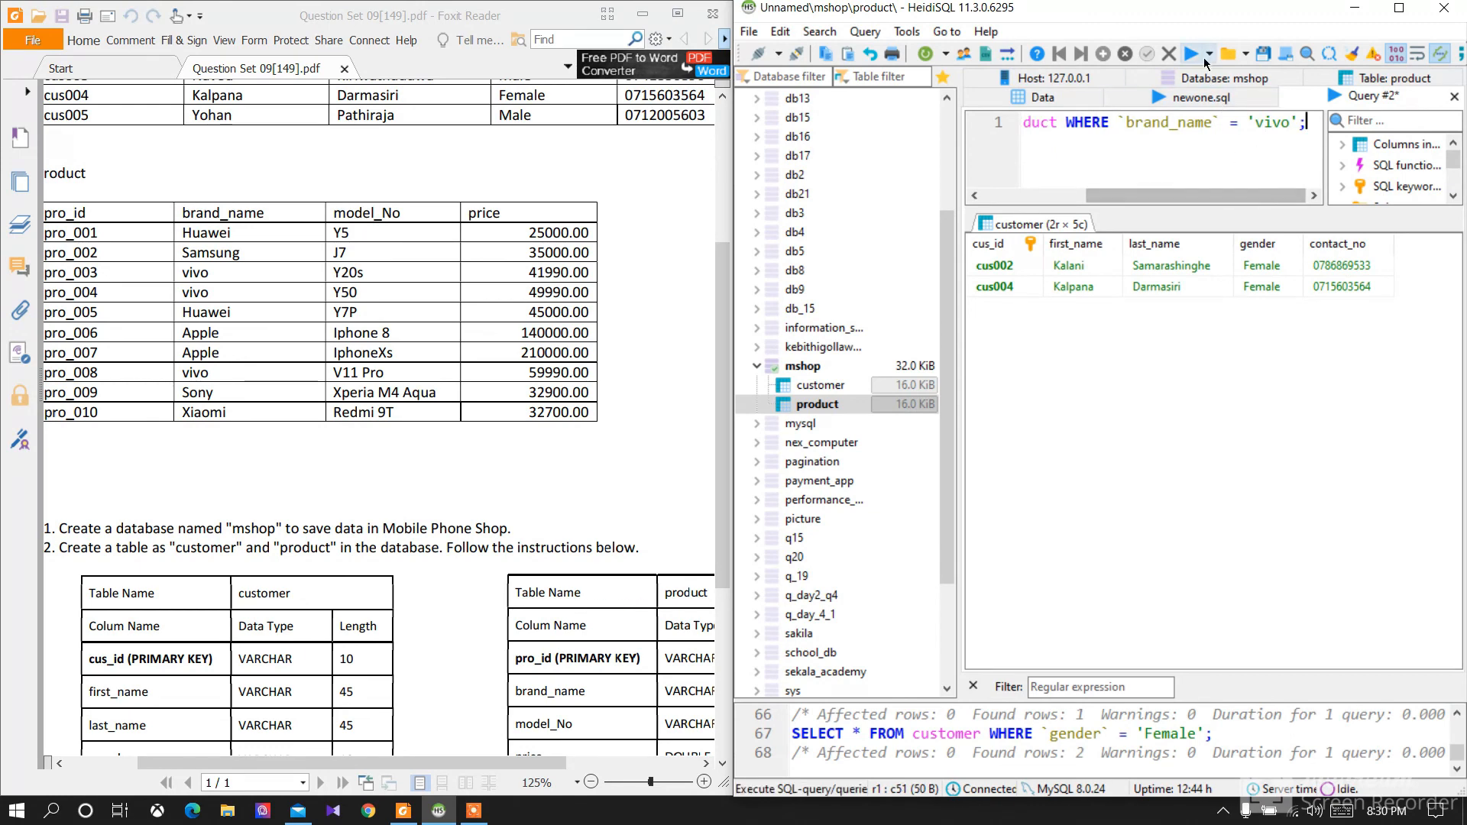
{"action": "left_click", "coordinate": [1190, 50]}
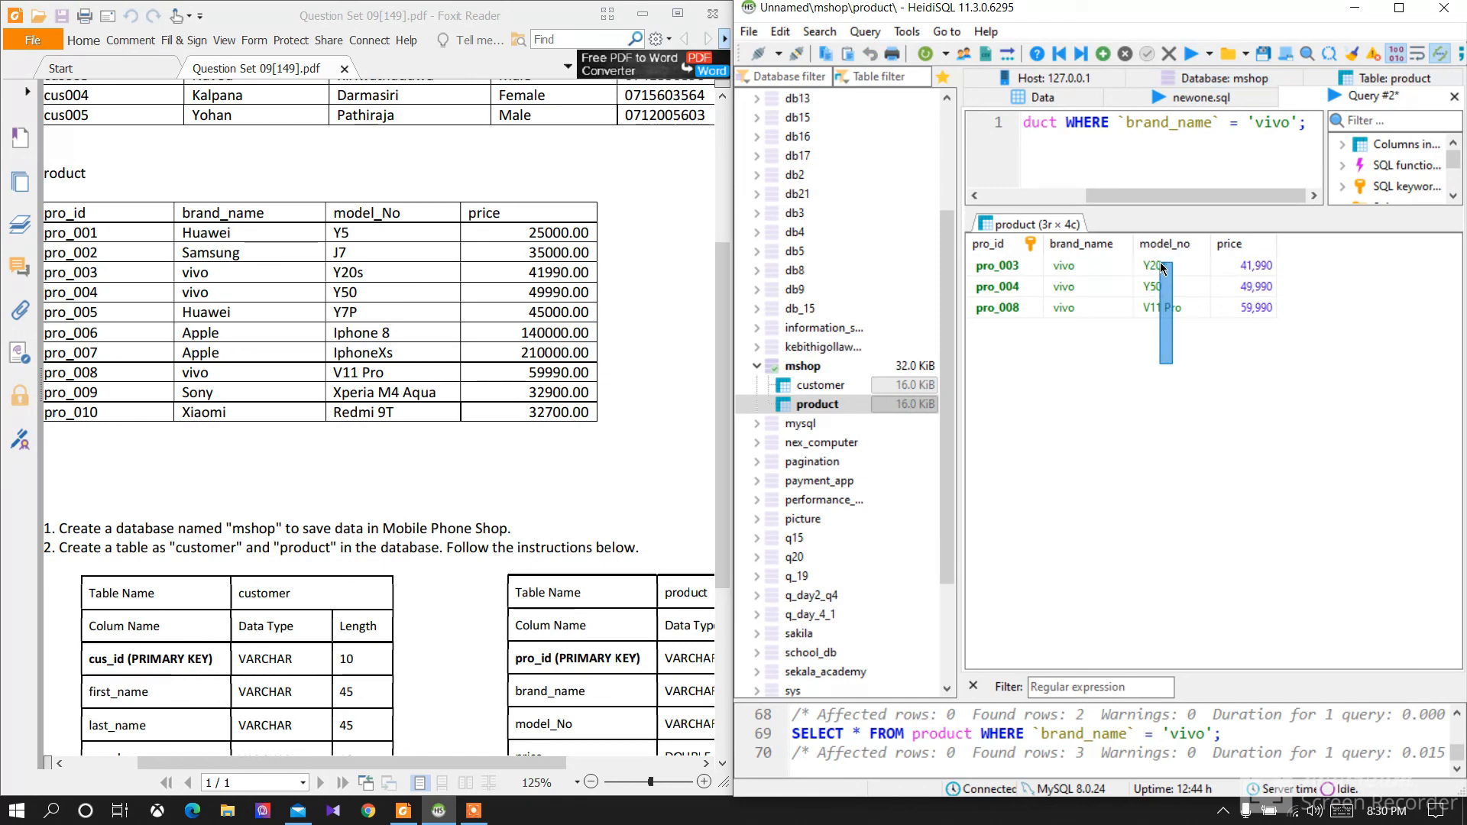
{"action": "left_click", "coordinate": [1060, 266]}
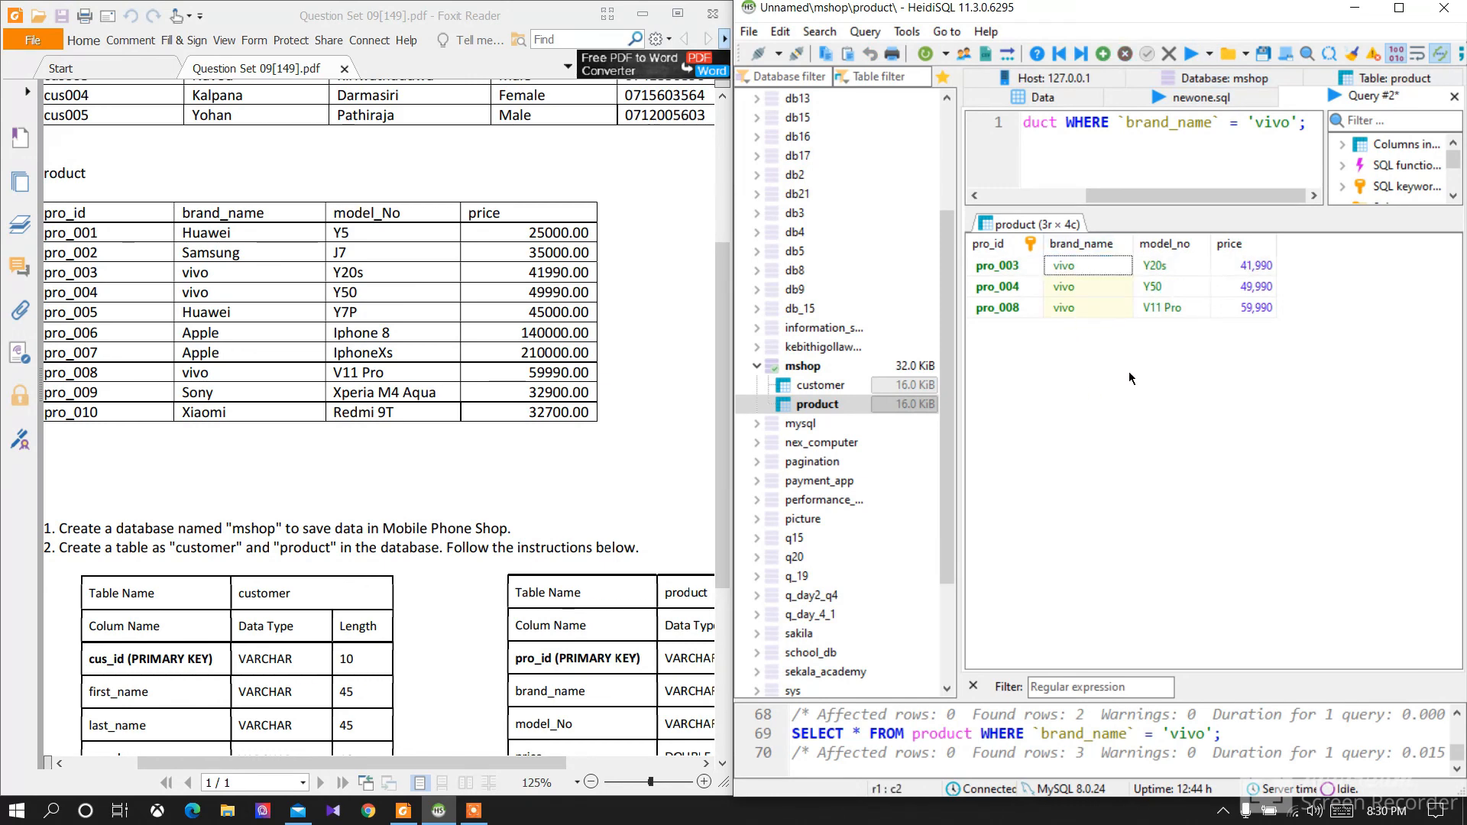
{"action": "left_click_drag", "start_coordinate": [463, 477], "coordinate": [520, 162]}
{"action": "left_click_drag", "start_coordinate": [390, 465], "coordinate": [451, 412]}
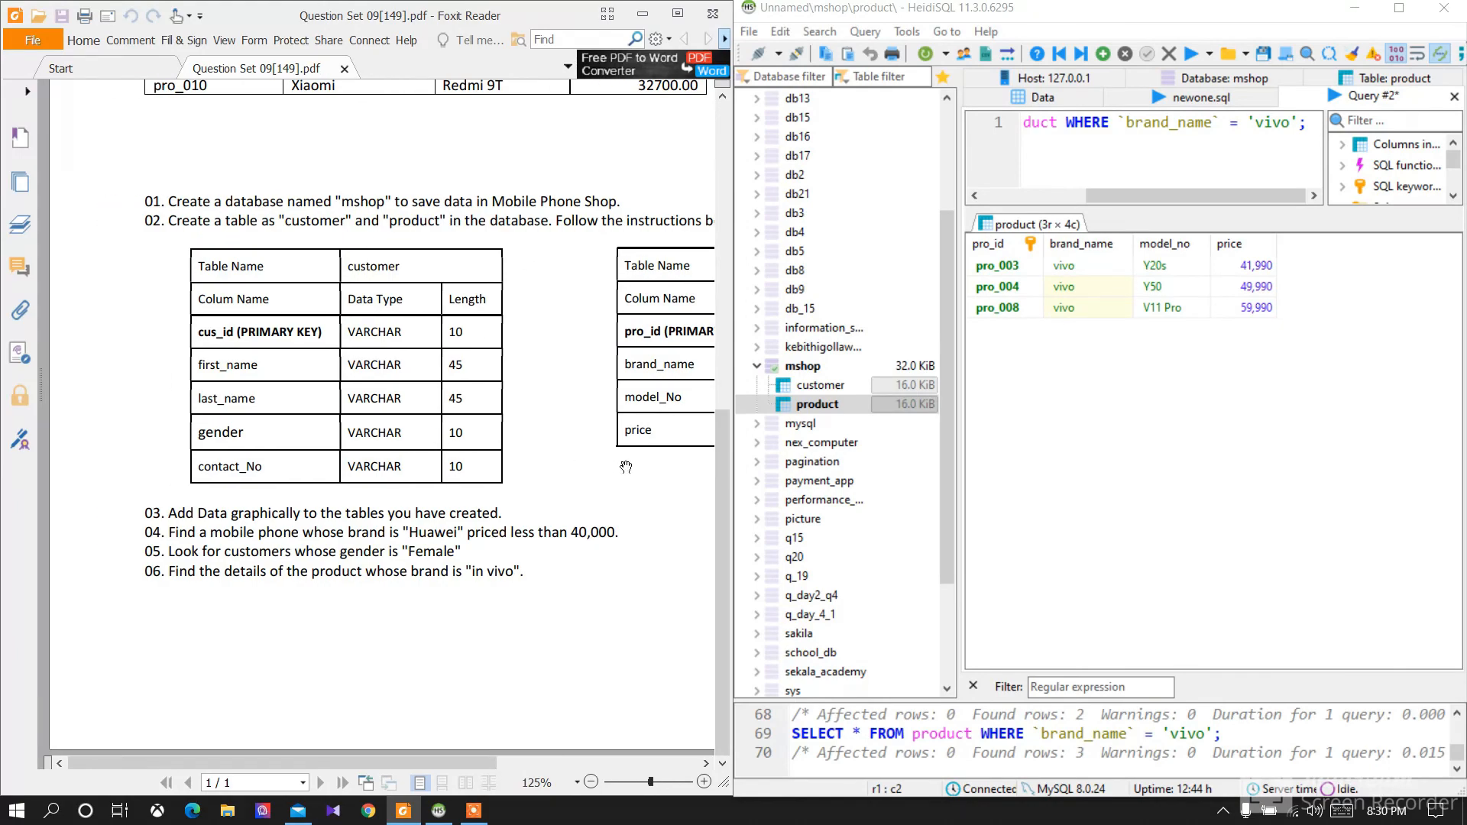
{"action": "left_click_drag", "start_coordinate": [589, 143], "coordinate": [525, 299]}
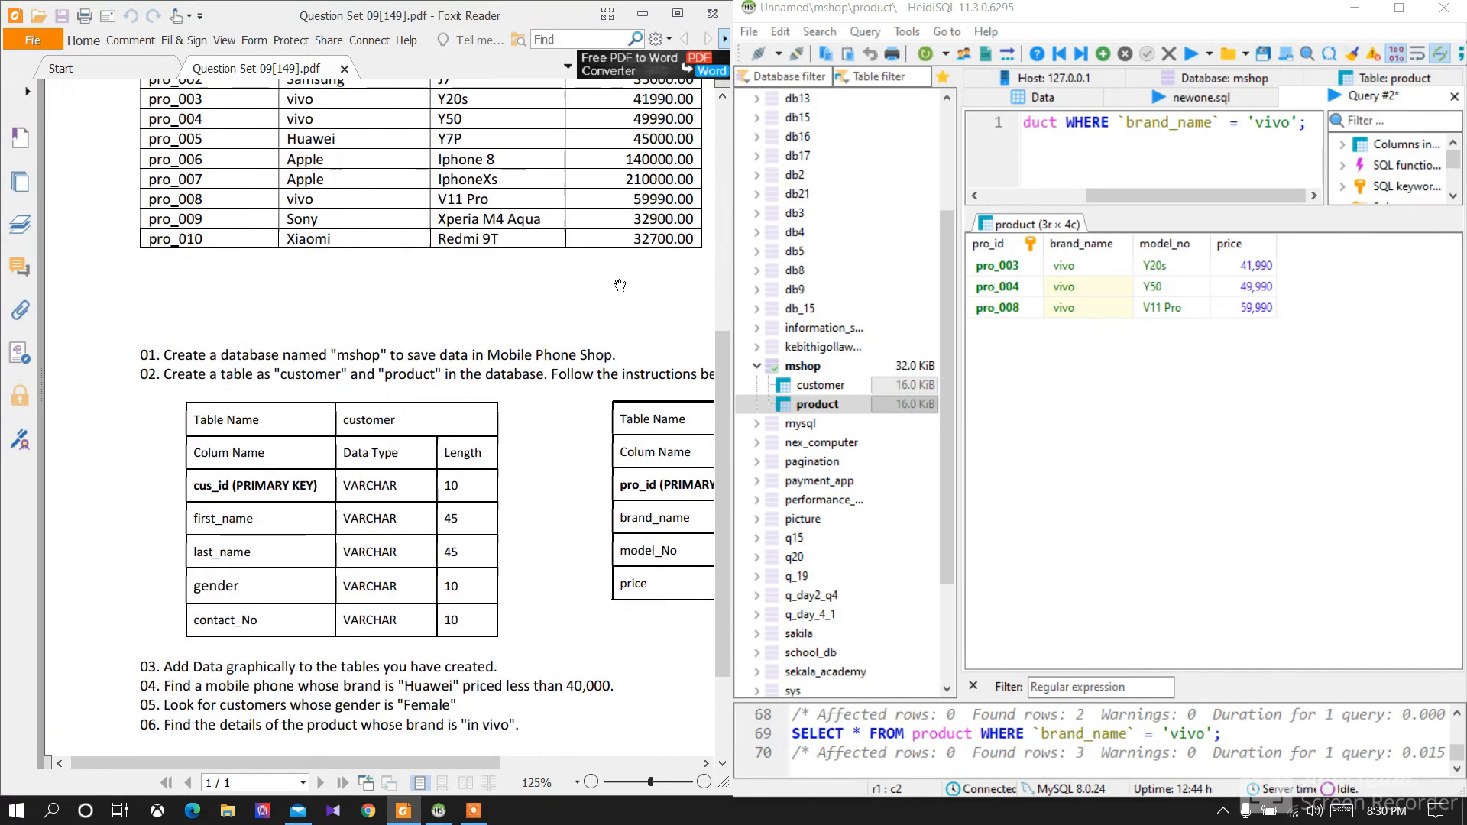